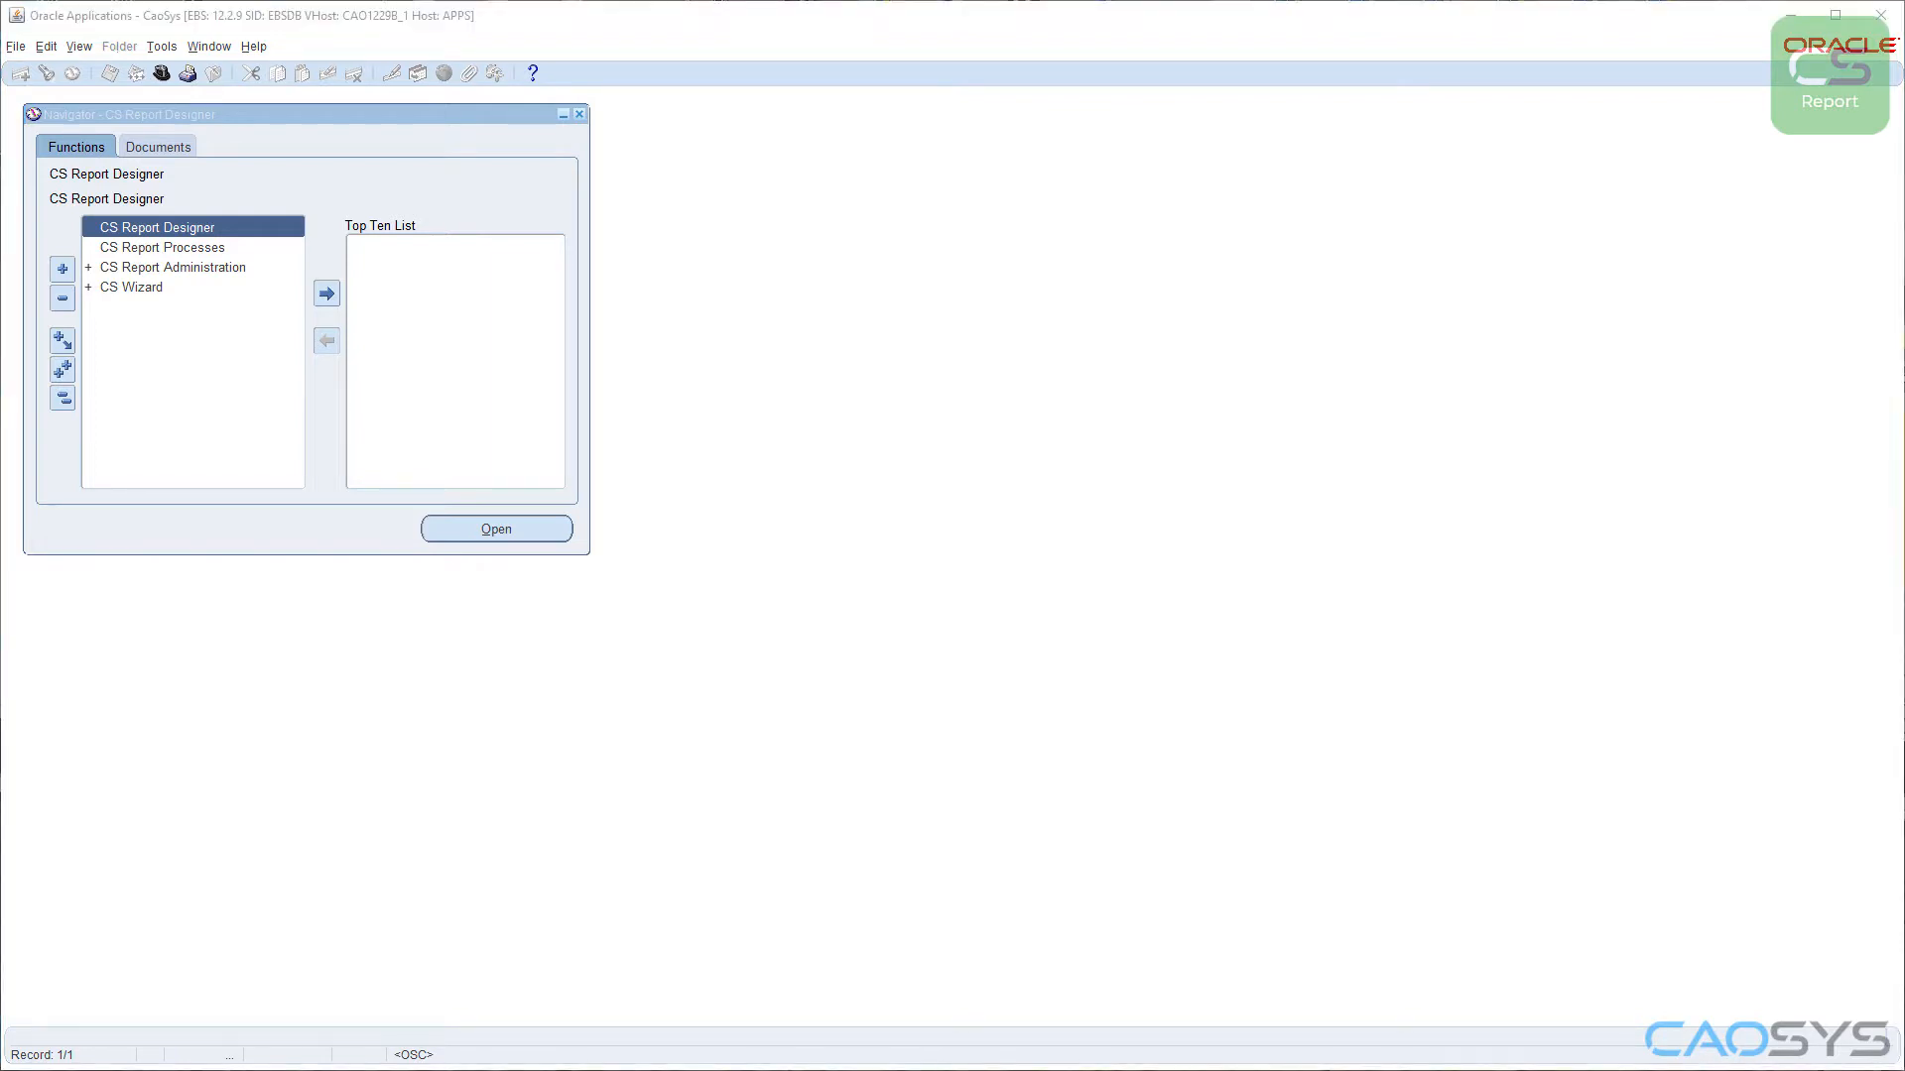
Step: Open CS Report Designer, acknowledge the licence note and name the new report SR_USERS_TP_01
left_click(224, 232)
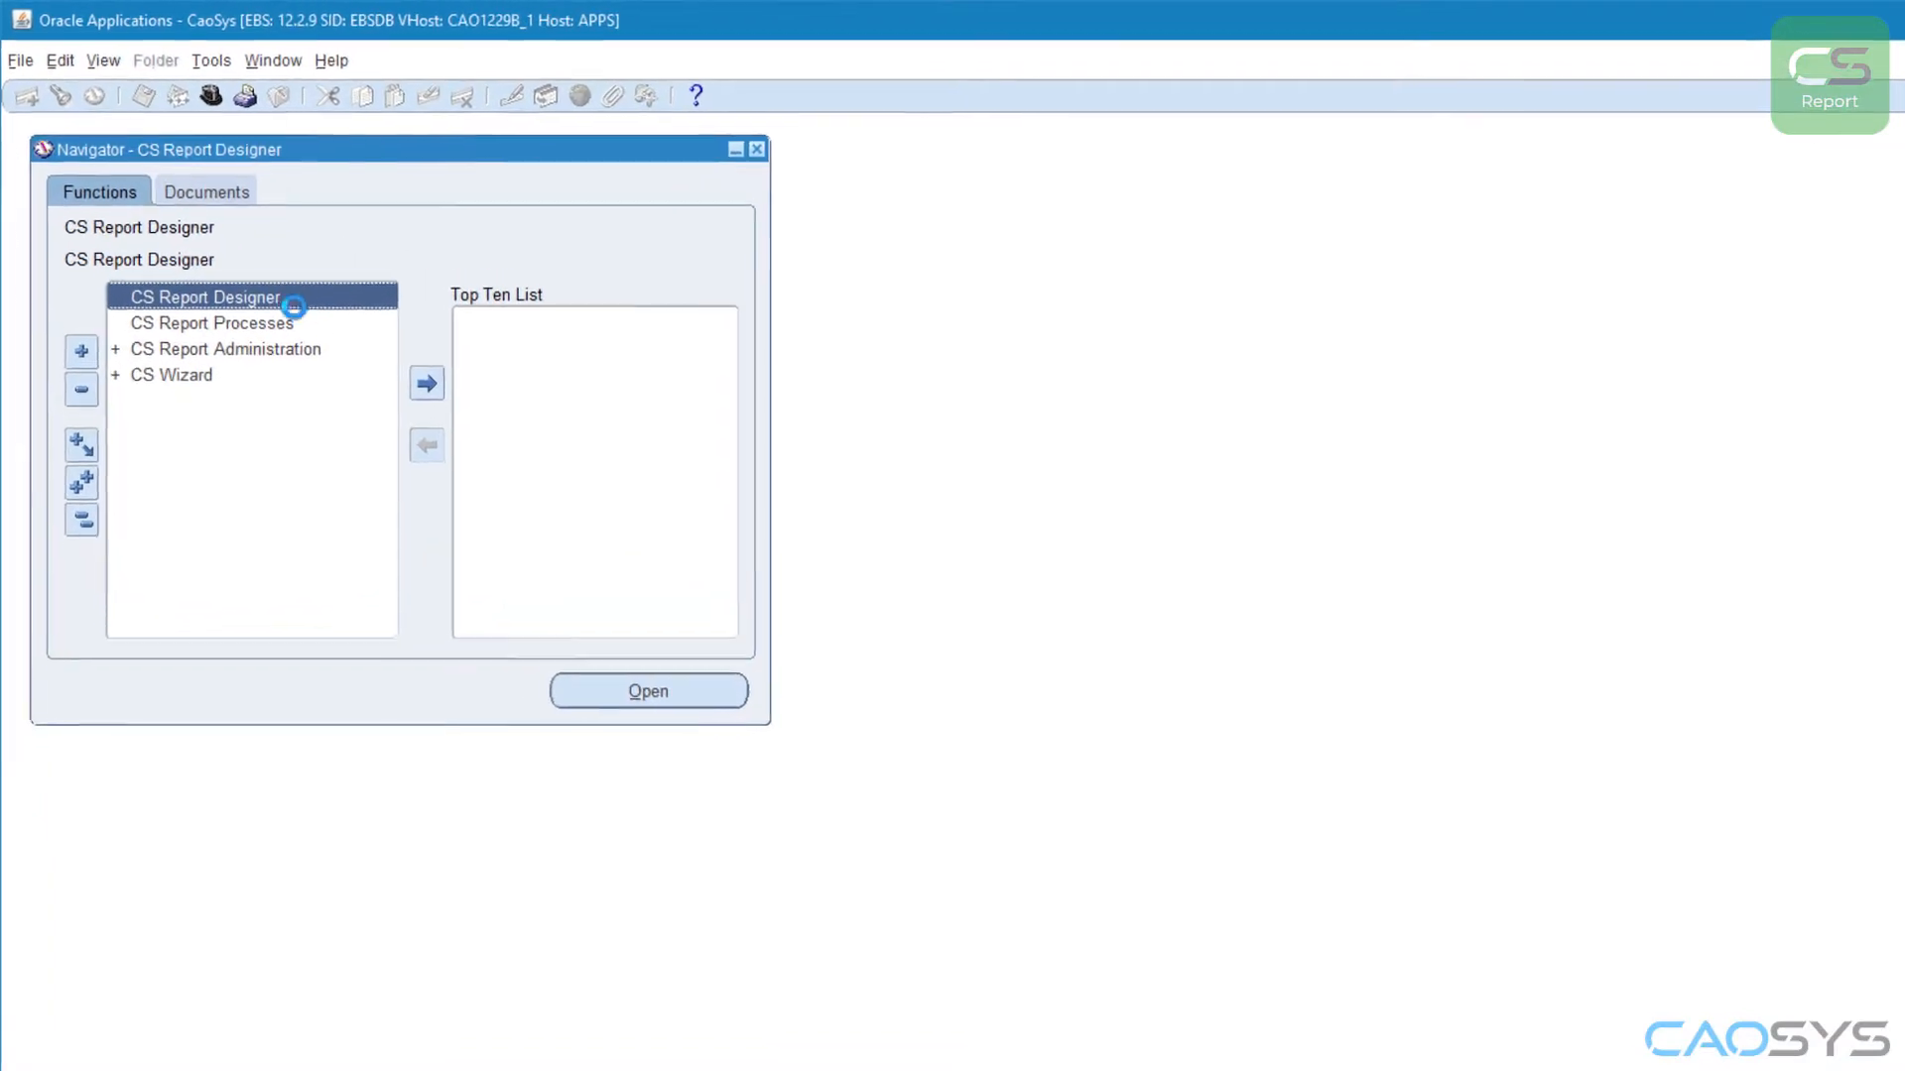
left_click(1494, 960)
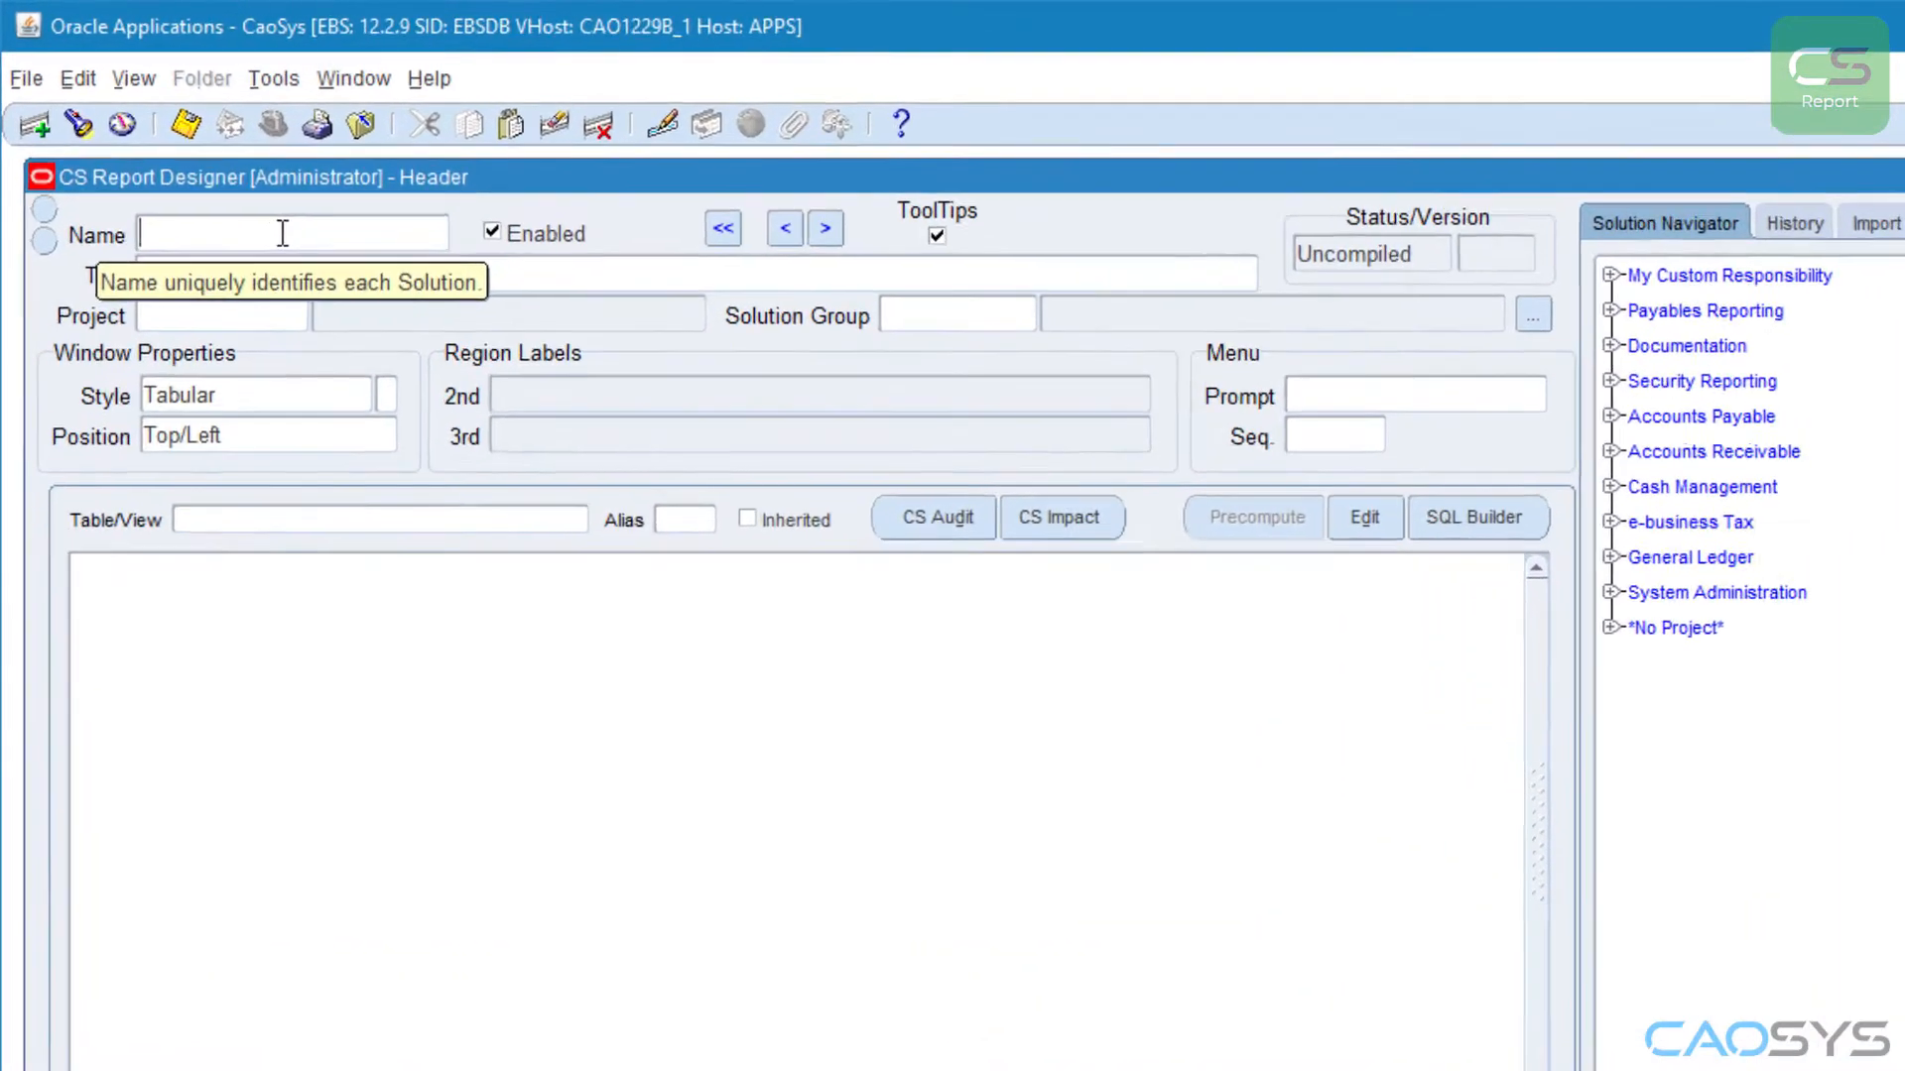
type("S")
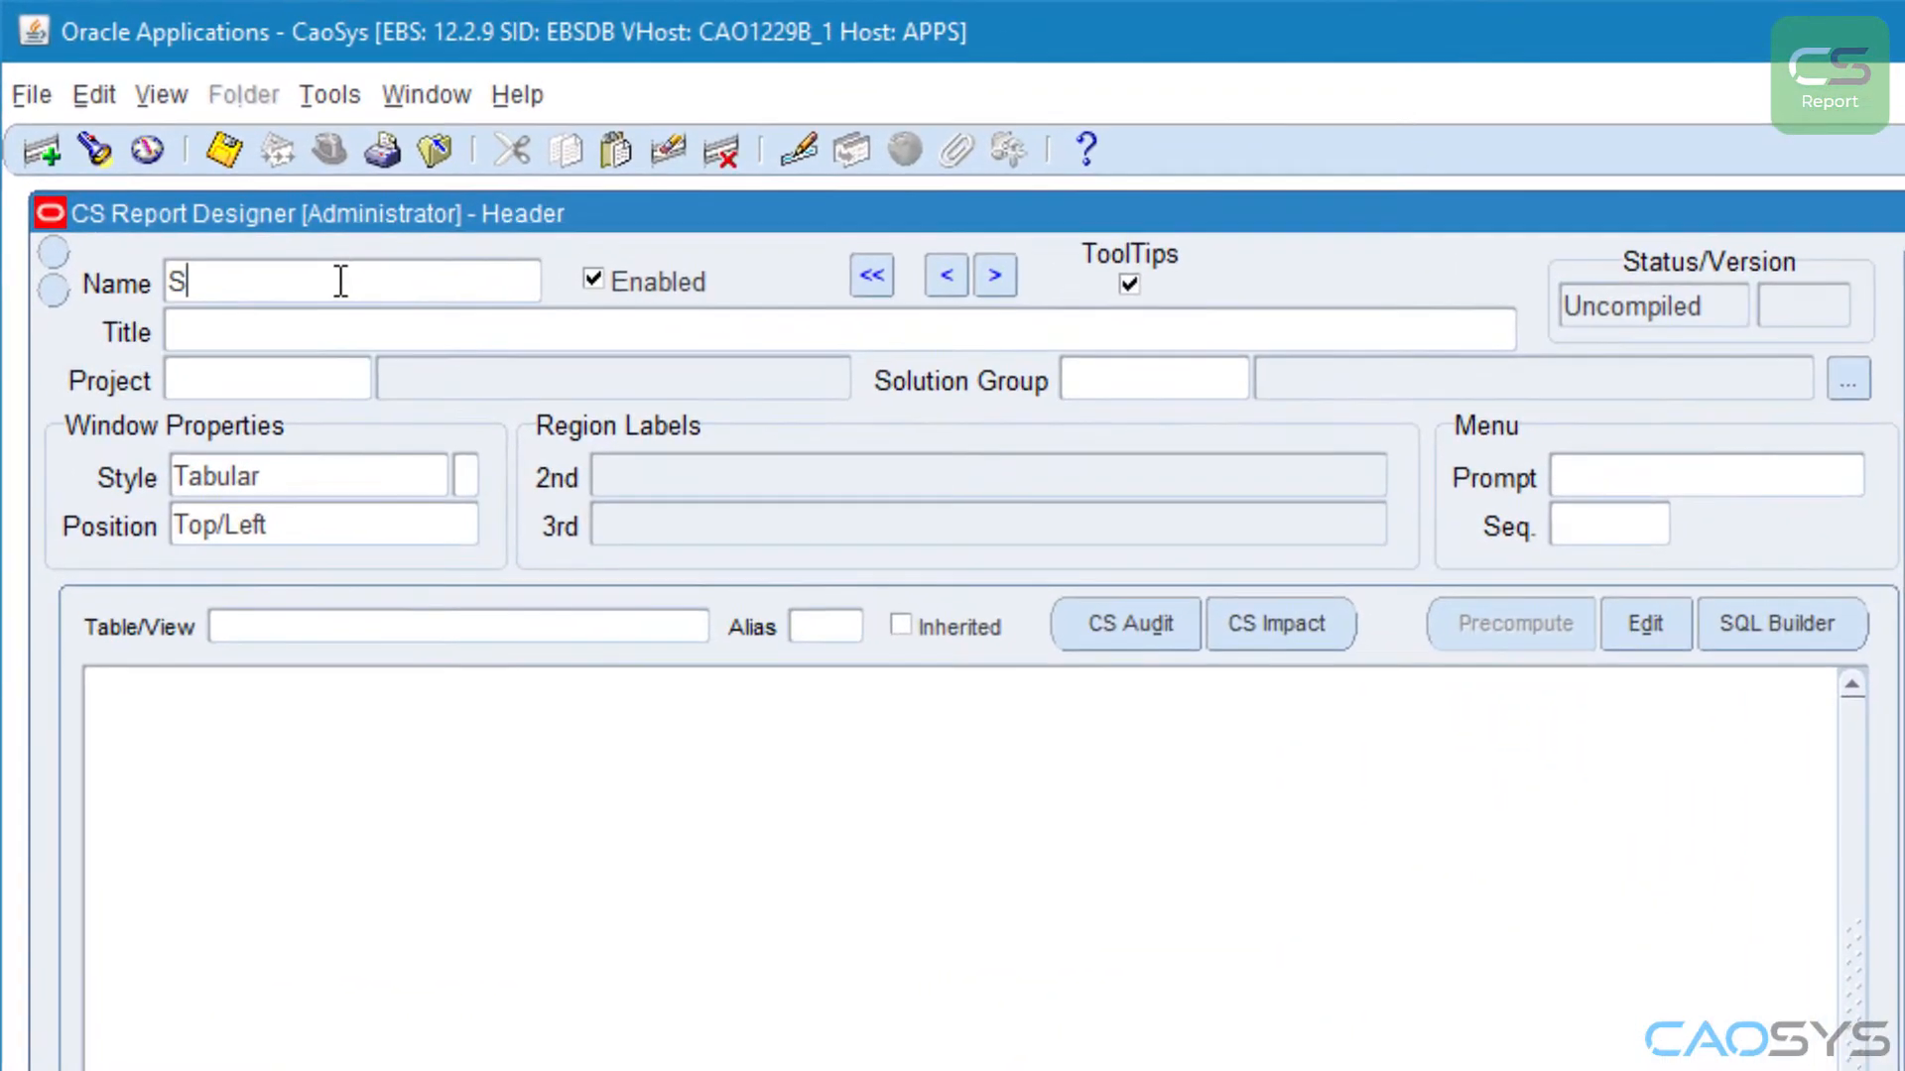
type("R_USERS_TP_01")
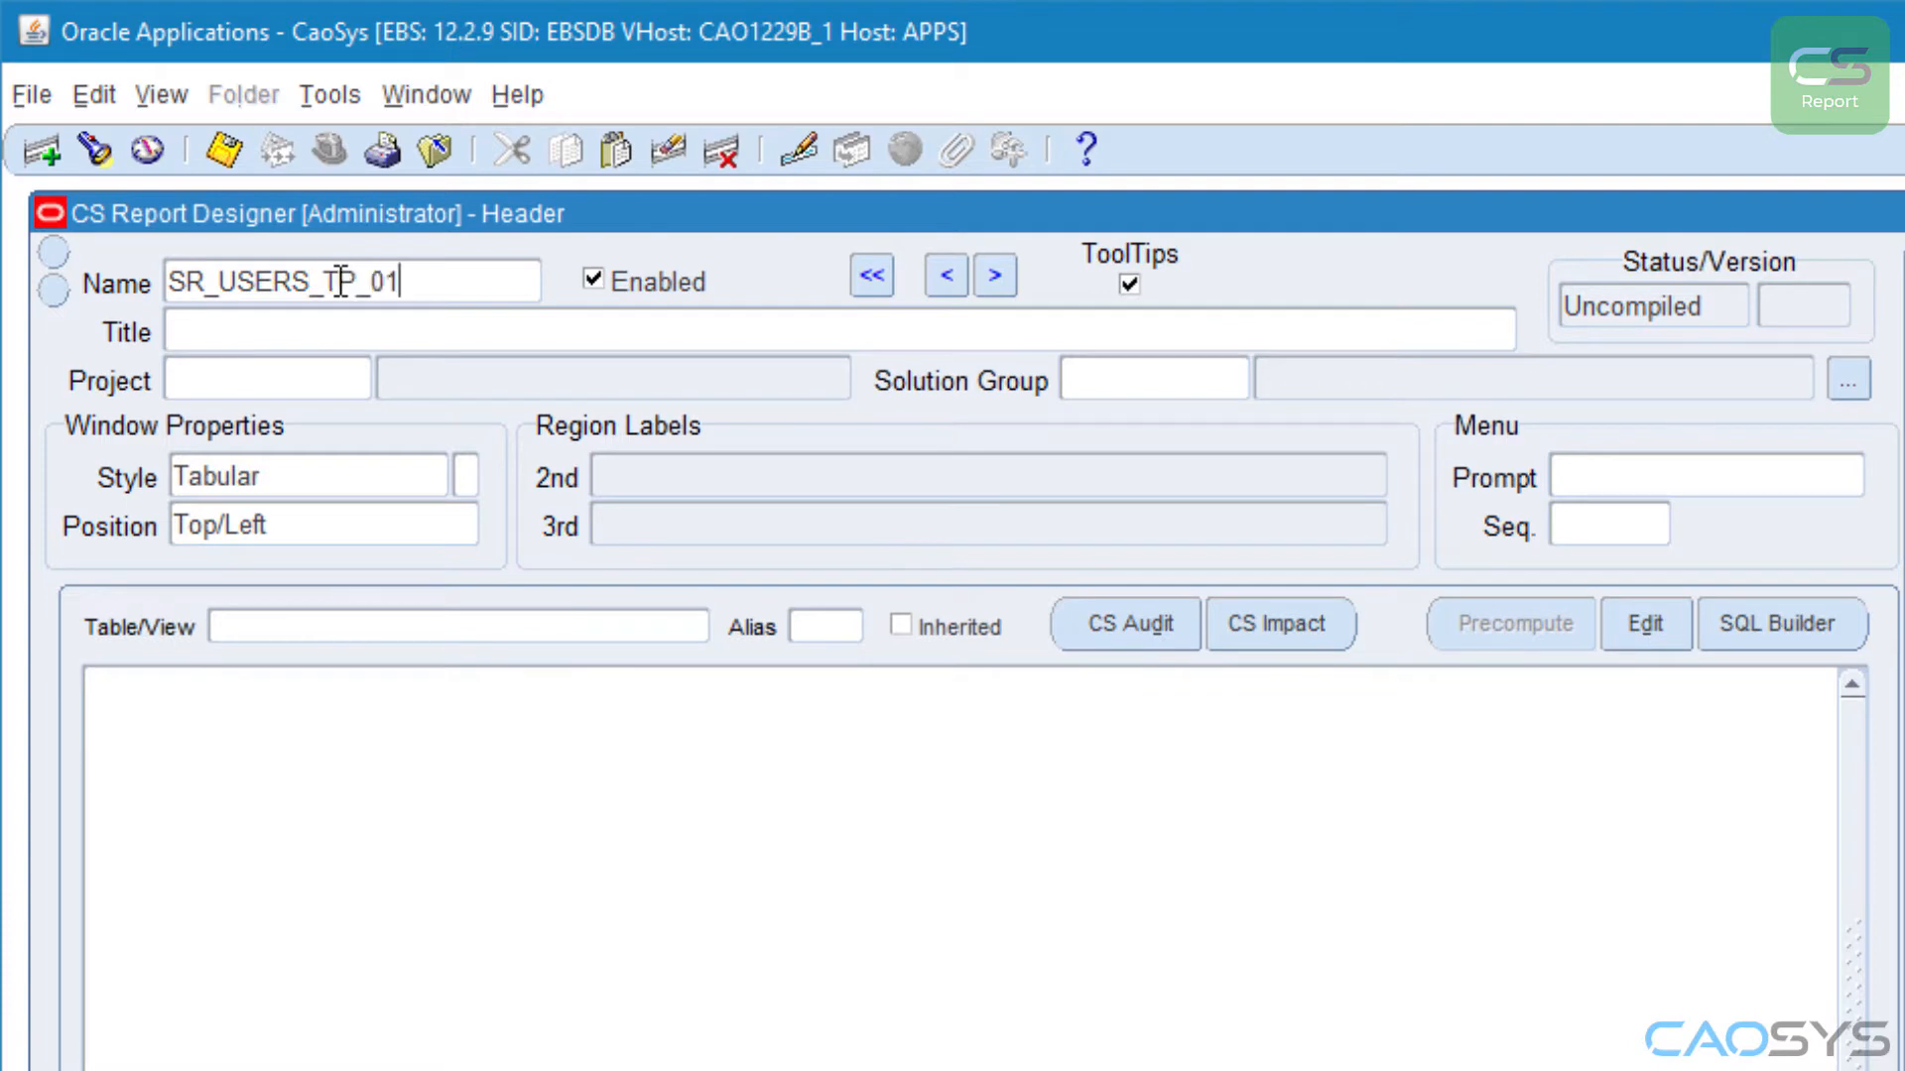
Step: Set the report title to "Security - Users Linked to a Terminated Person"
key("Tab")
type("Security -")
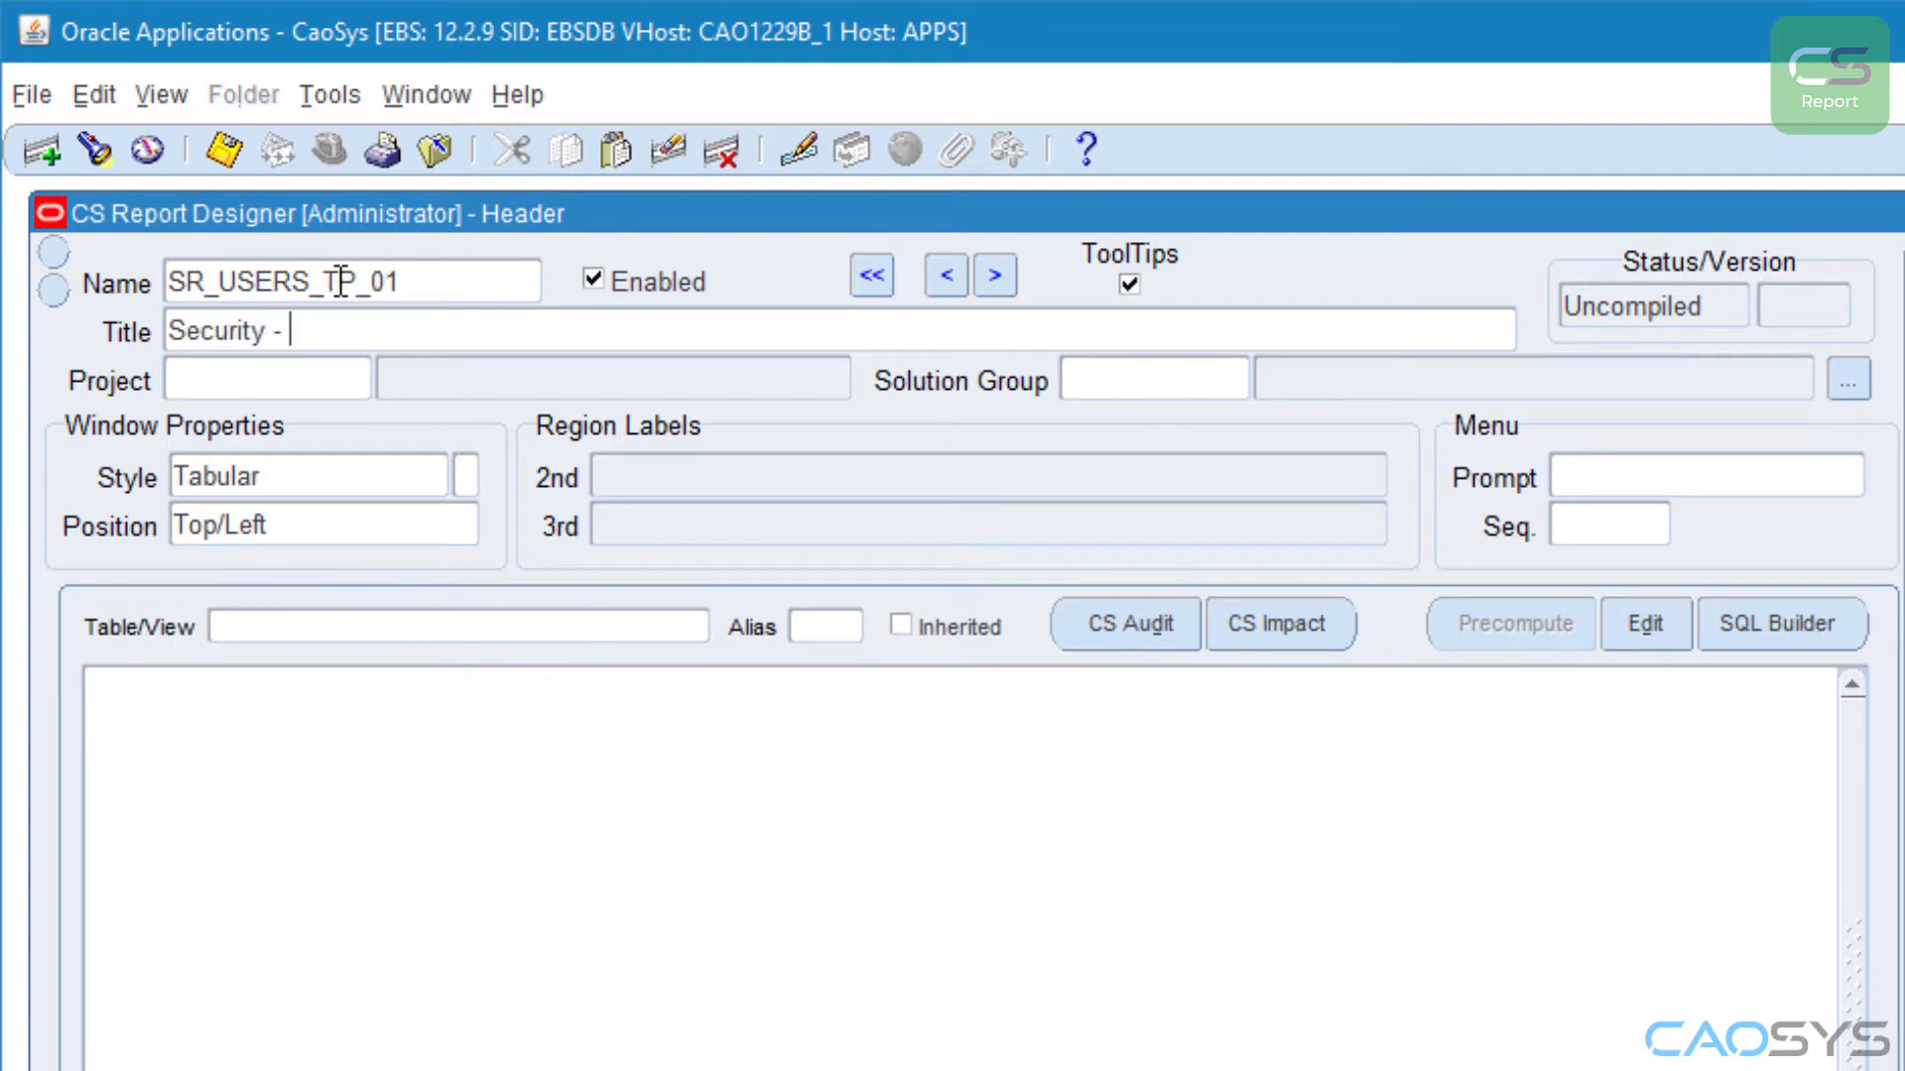
type(" Users Linked to a")
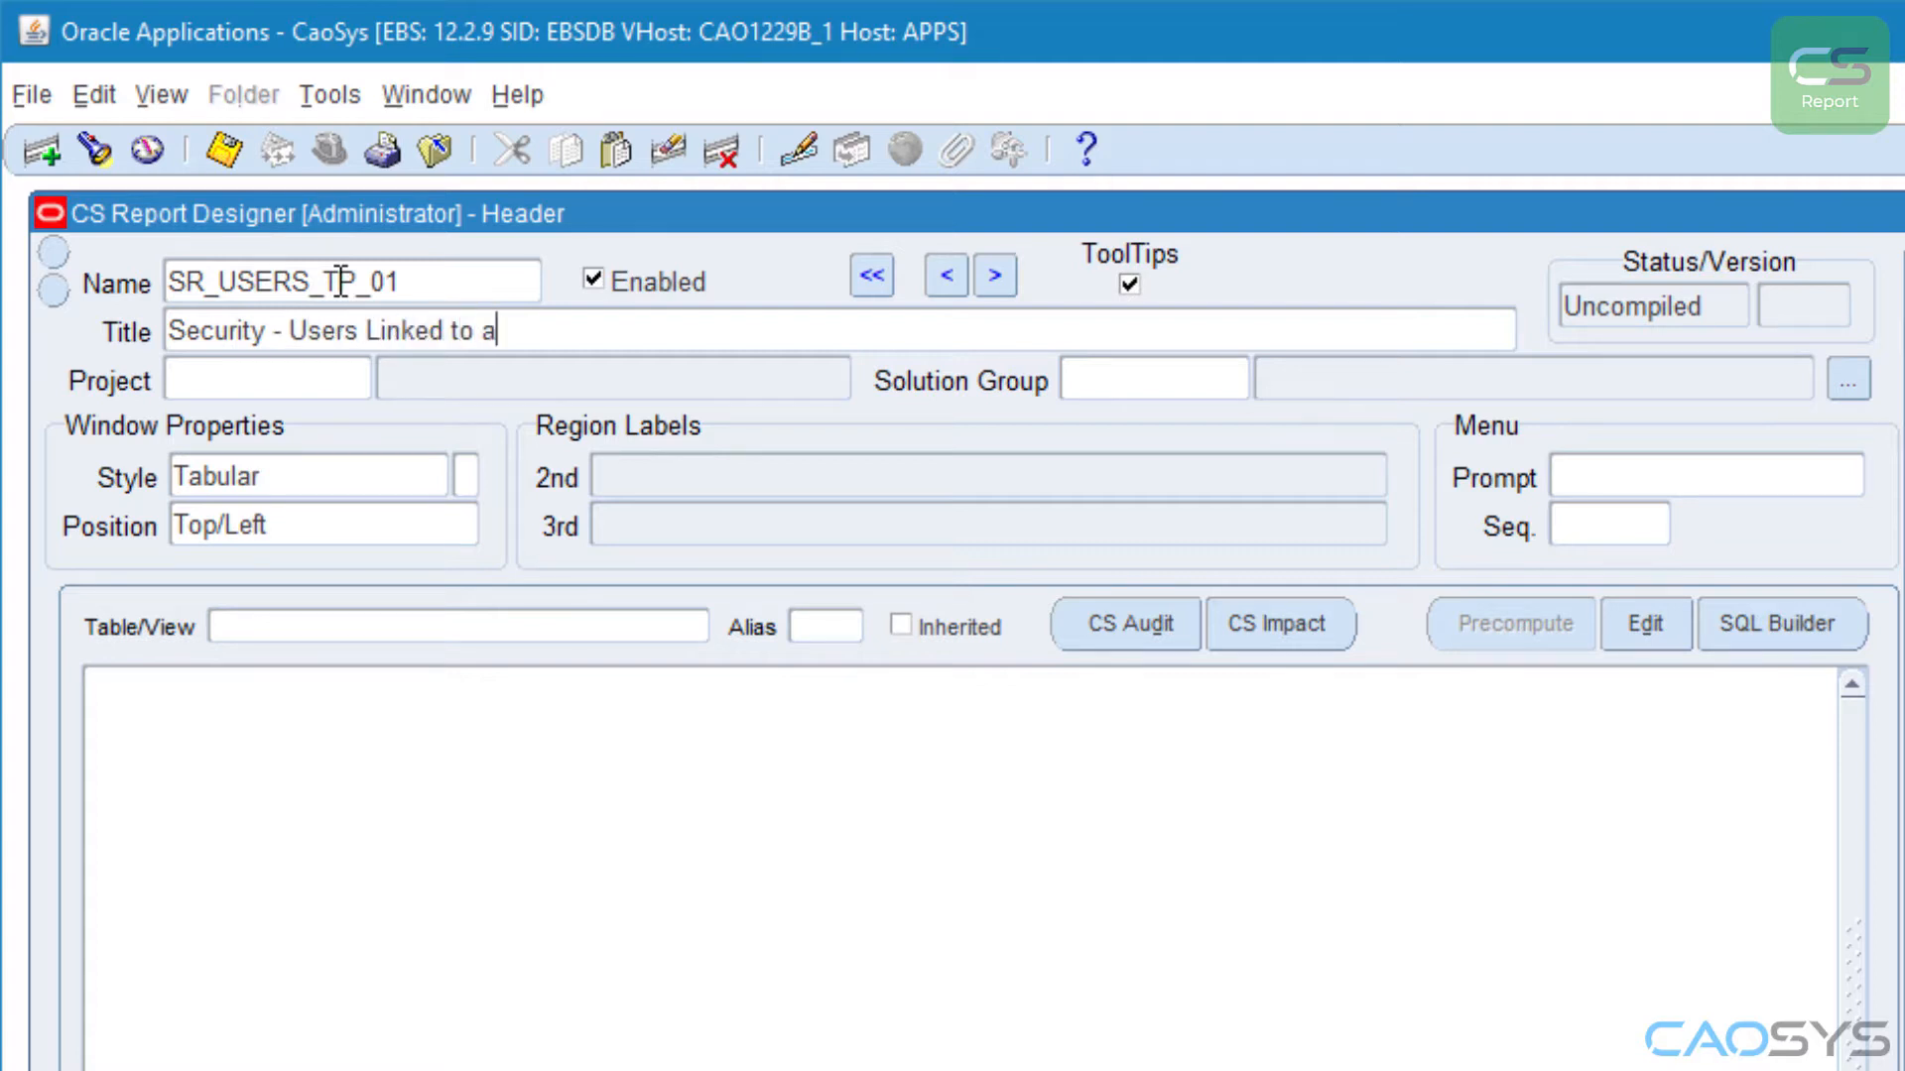
type(" Terminated Person")
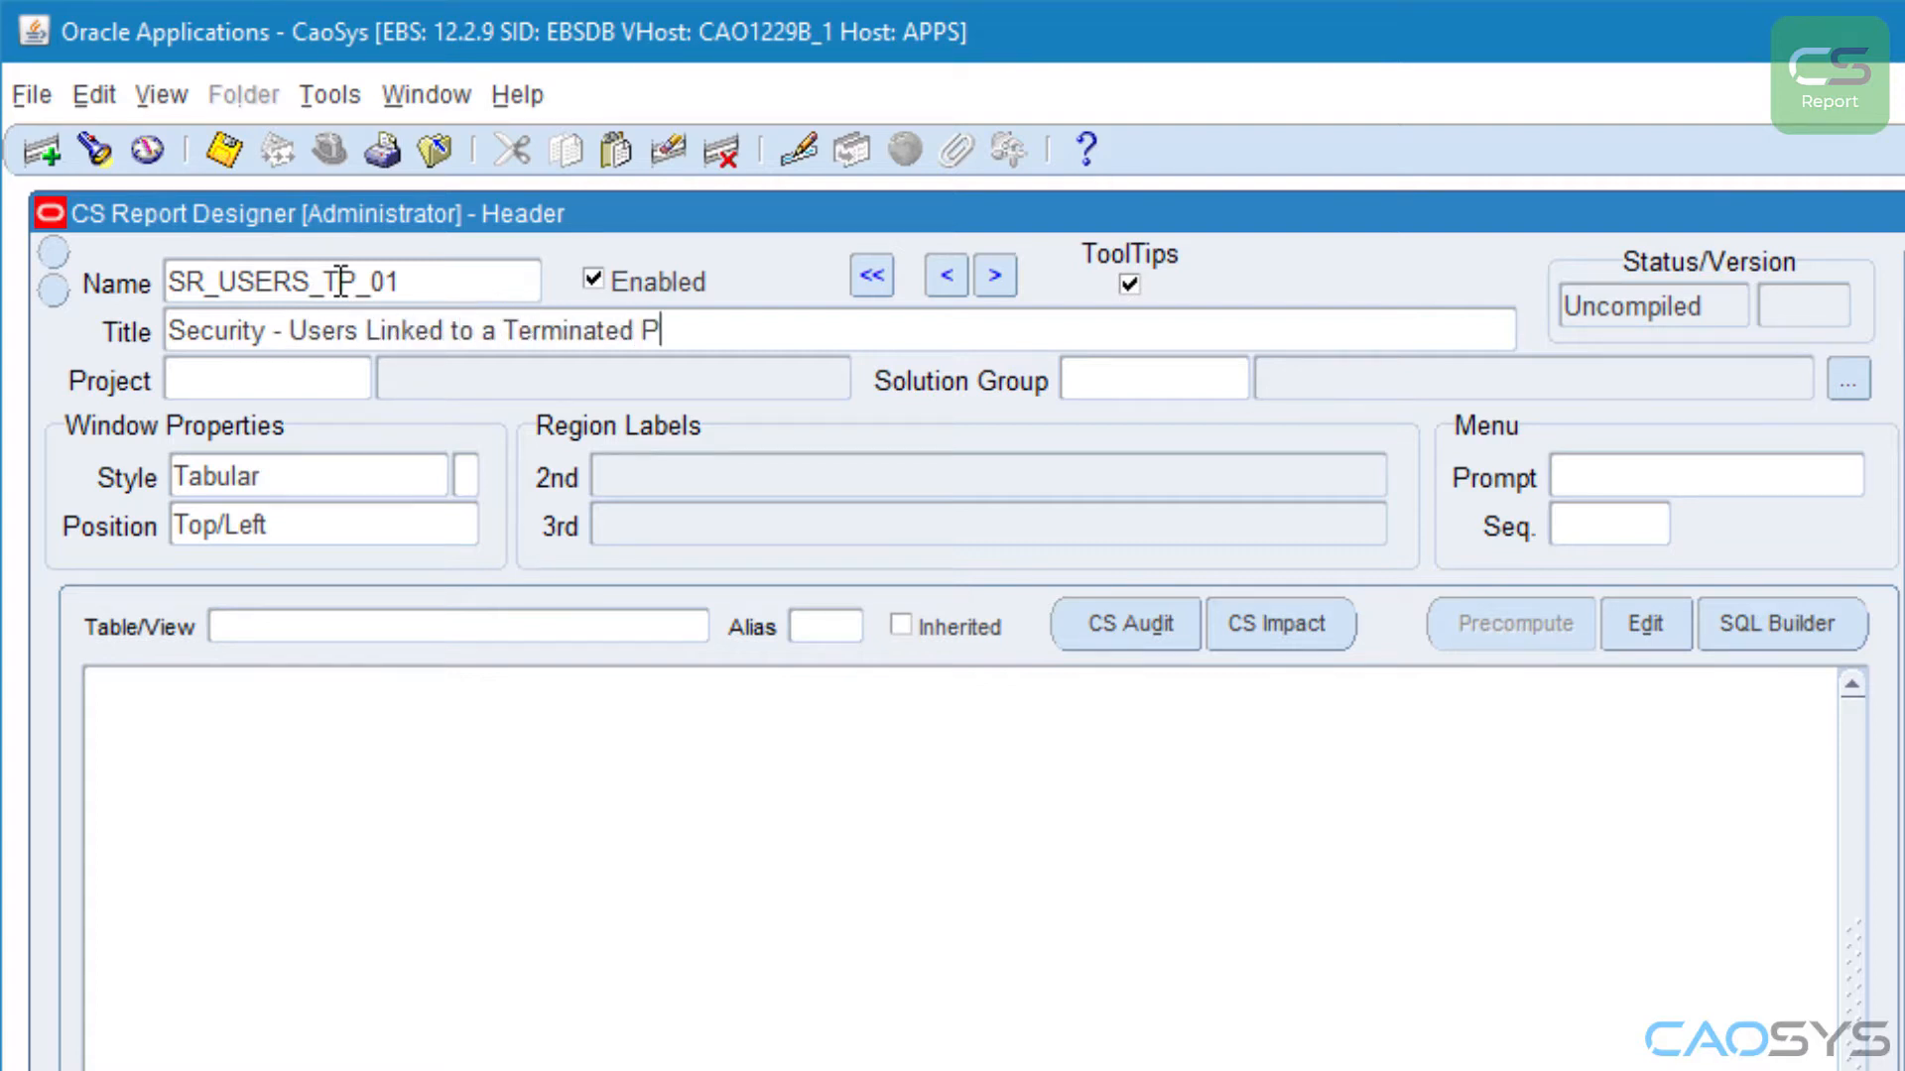
Step: Assign the report to the SEC_REP project and the SR_USER solution group
key("Tab")
type("s")
key("Tab")
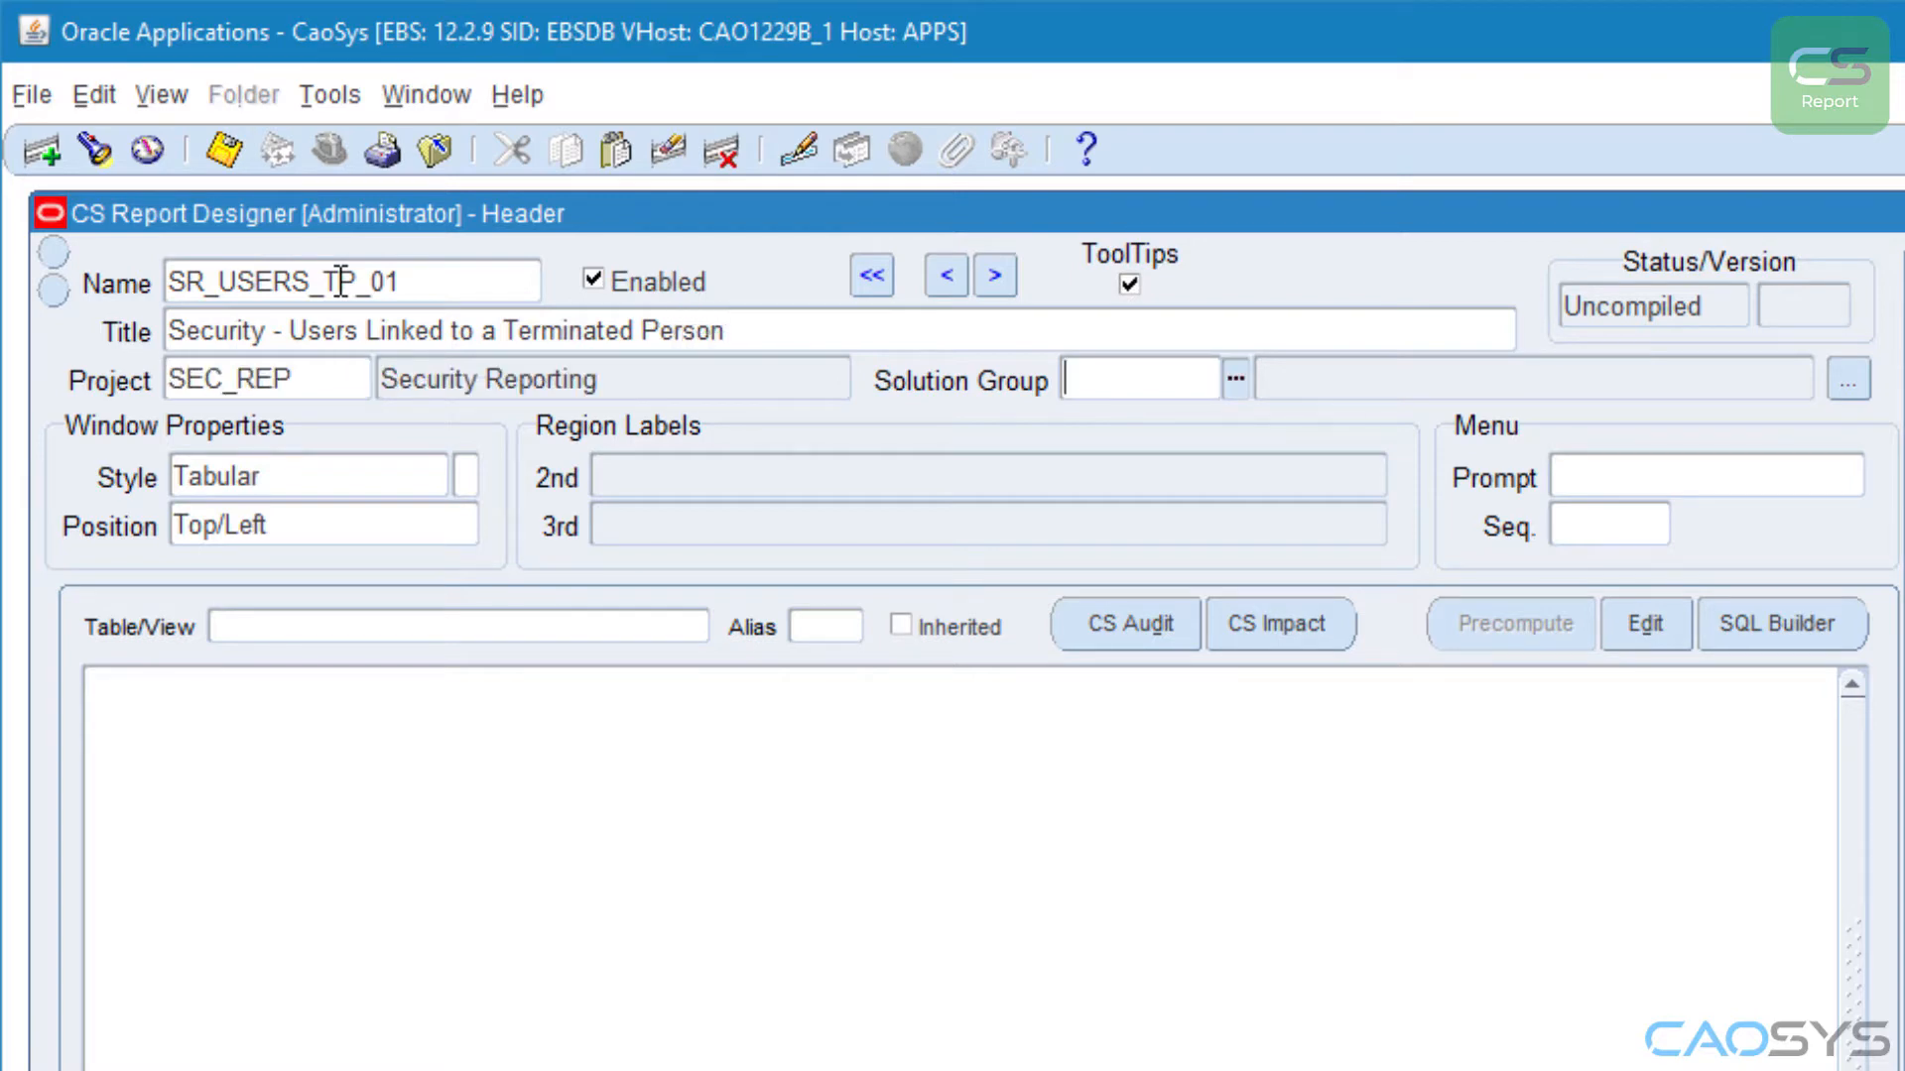
key("ctrl+l")
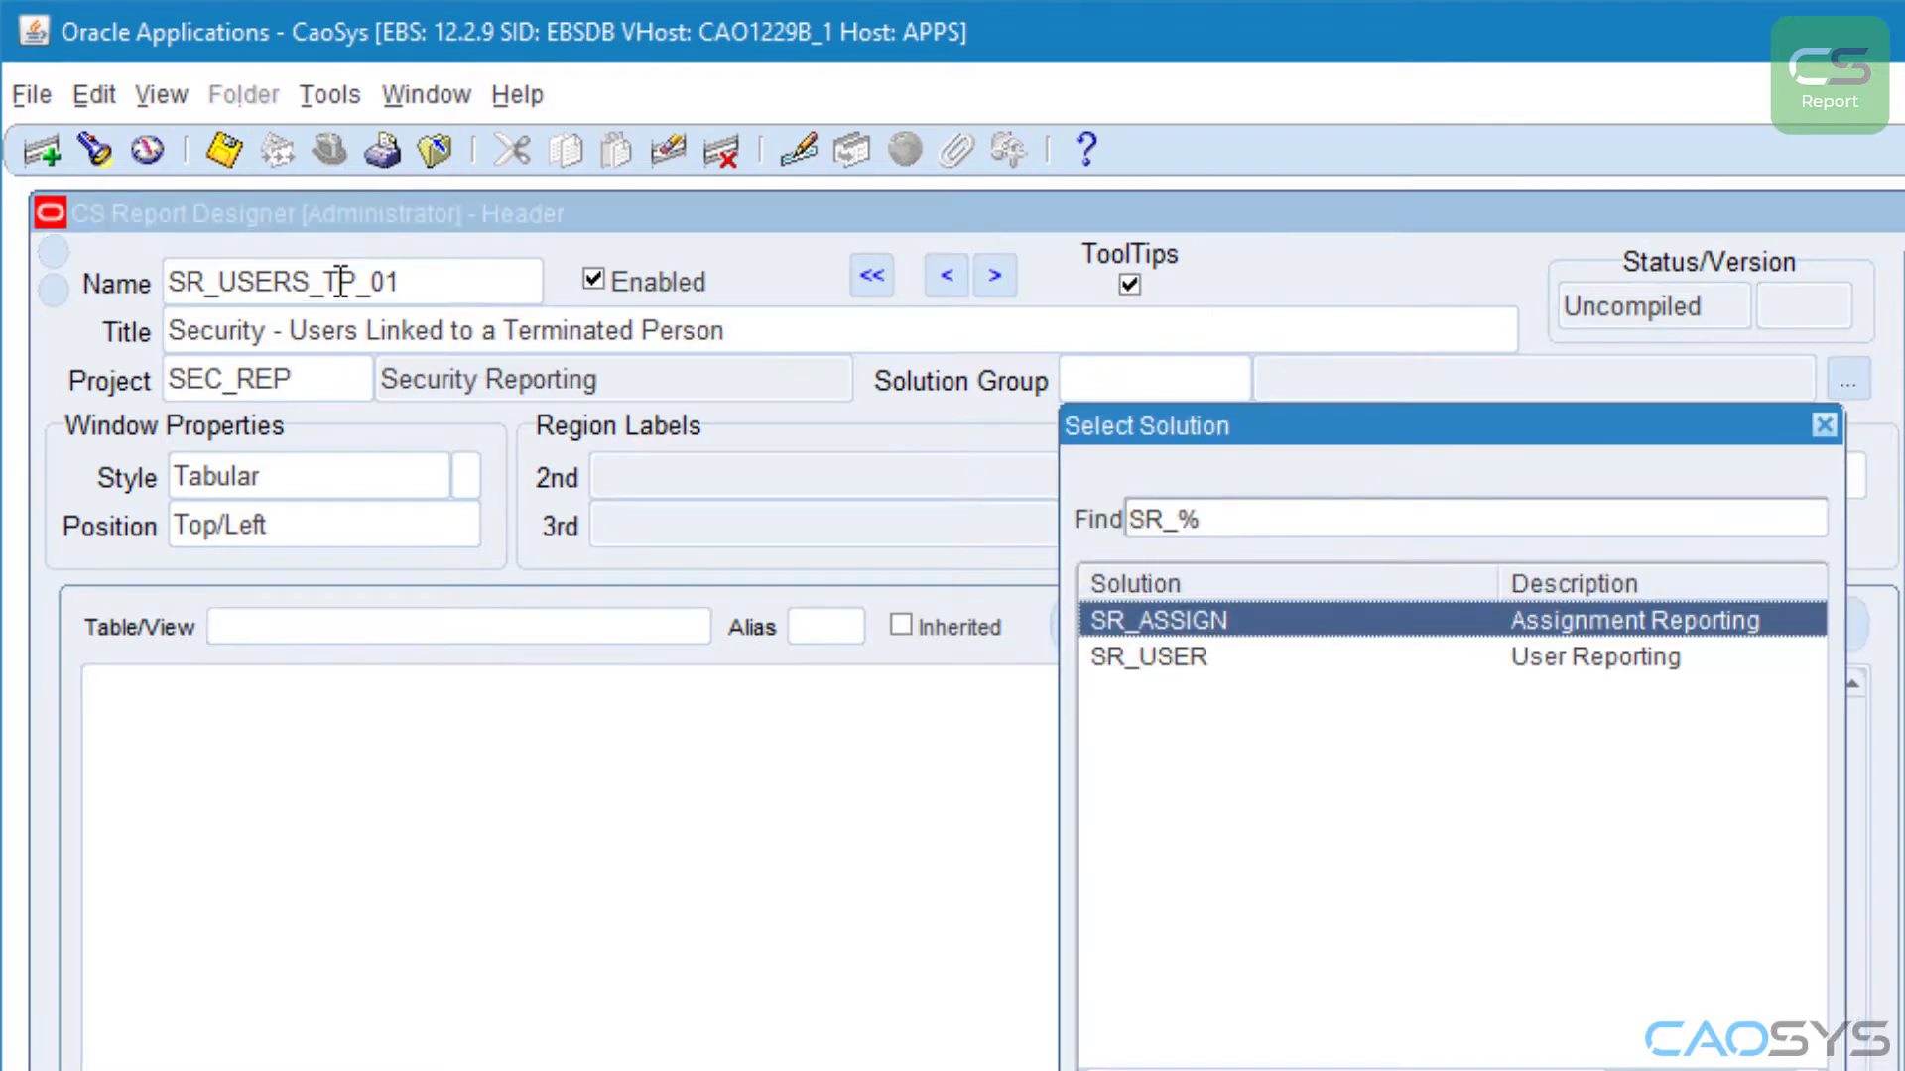
key("Down")
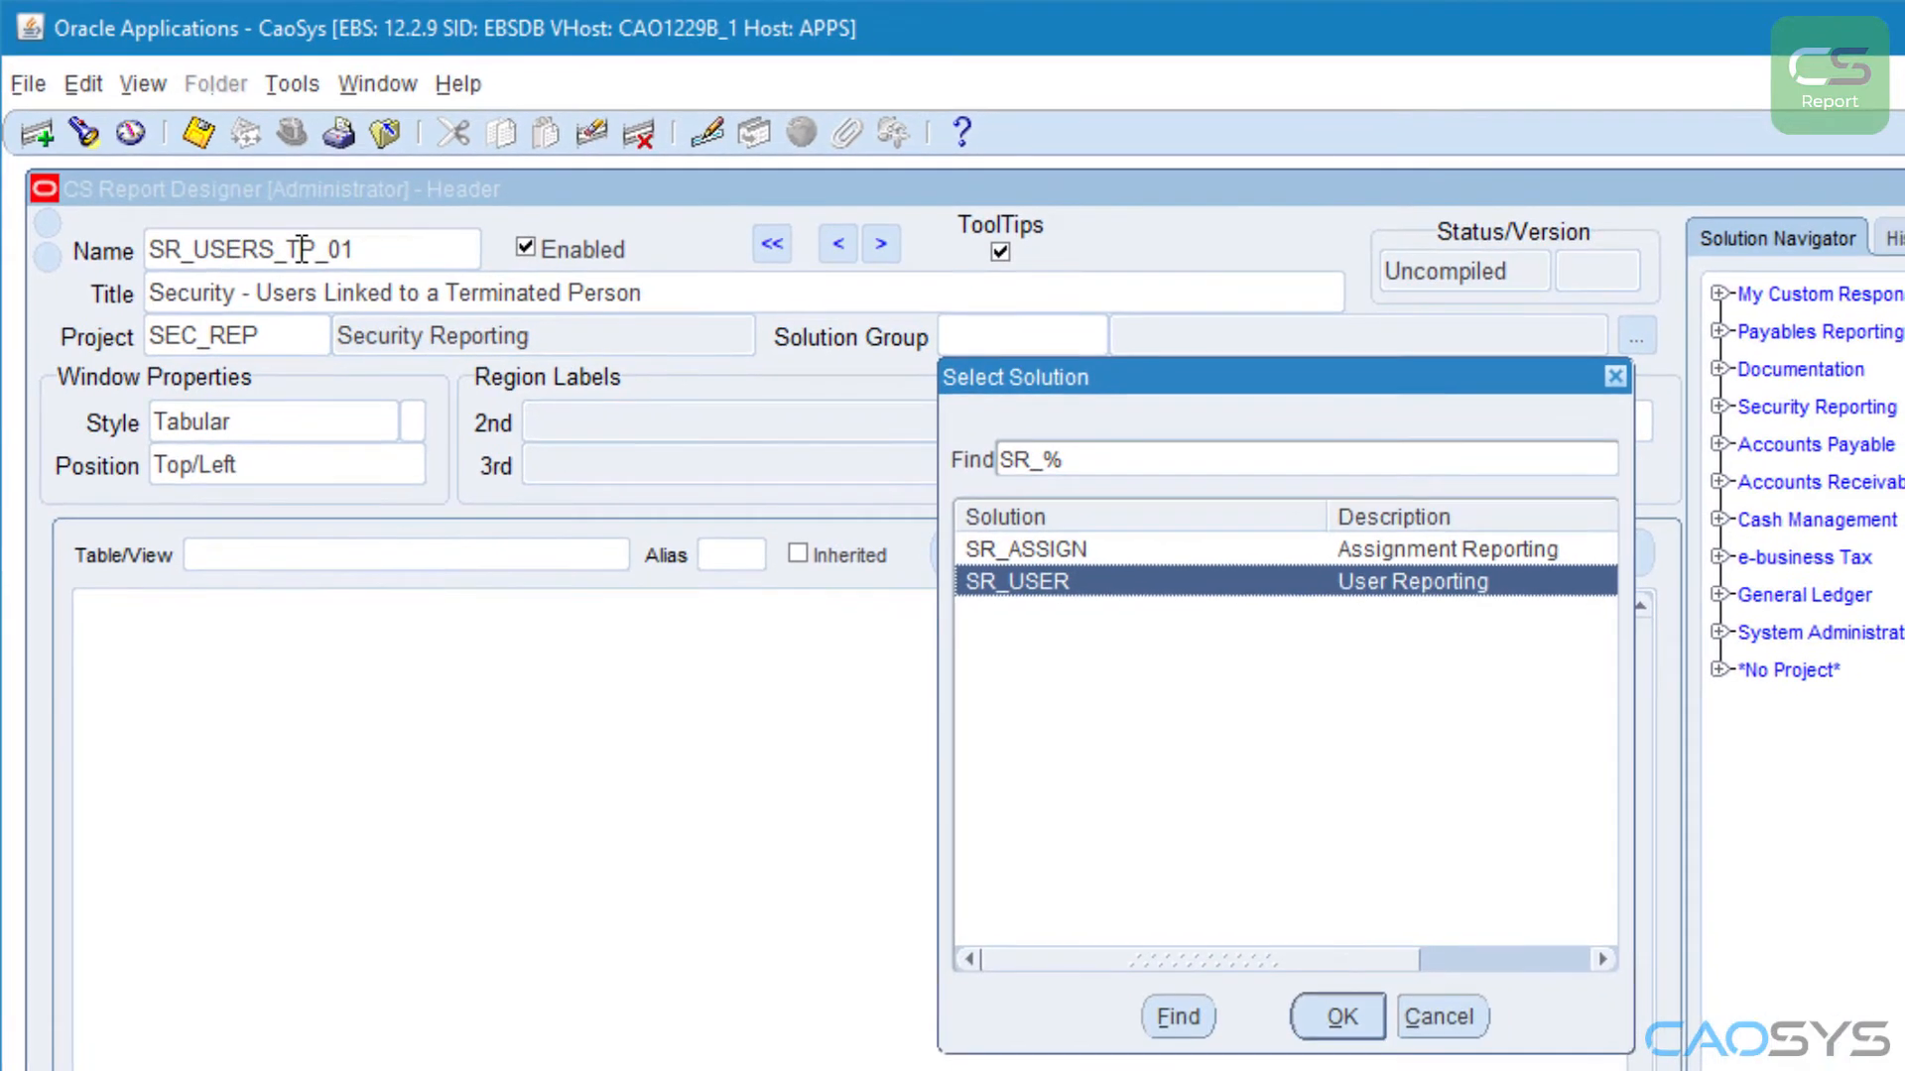
key("Return")
key("Tab")
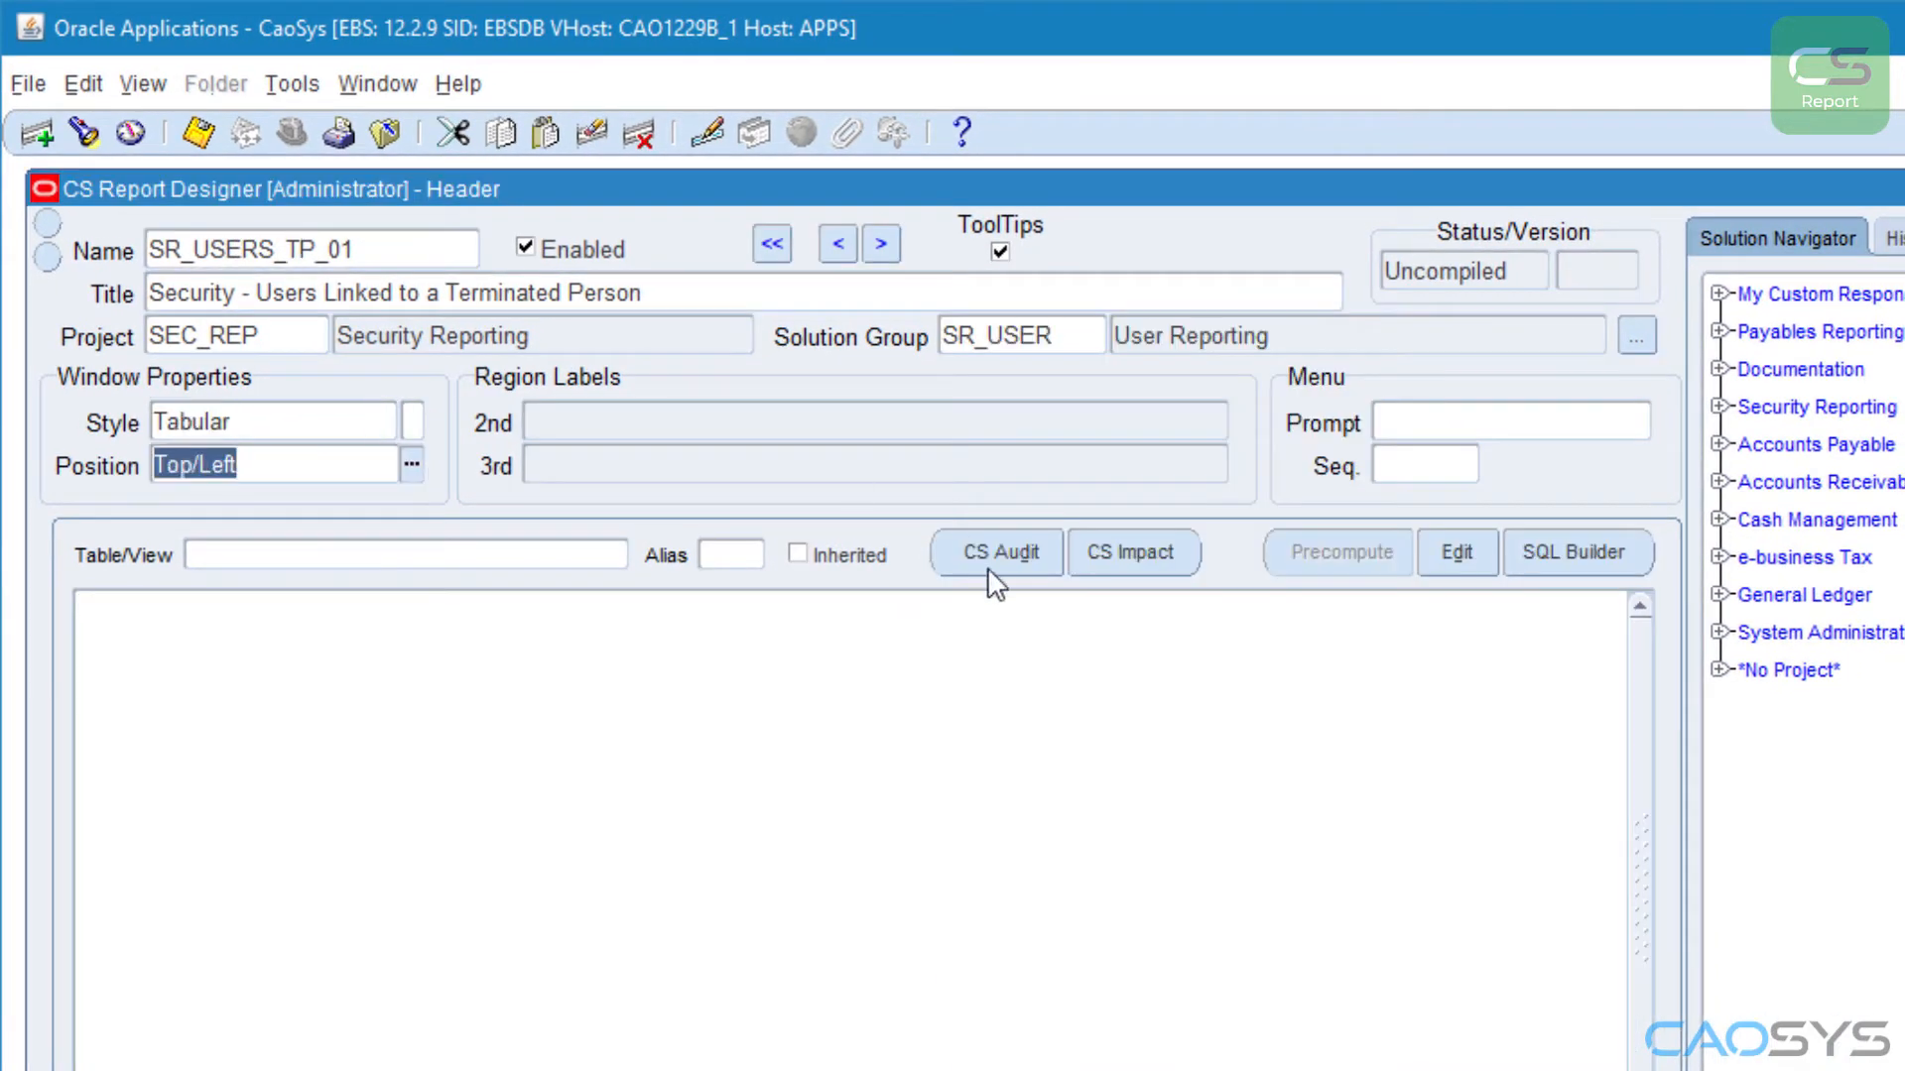
Step: Remove the "Security - " prefix from the report's menu prompt and set the menu sequence to 20
double_click(1402, 430)
left_click_drag(1407, 433, 1493, 430)
key("Delete")
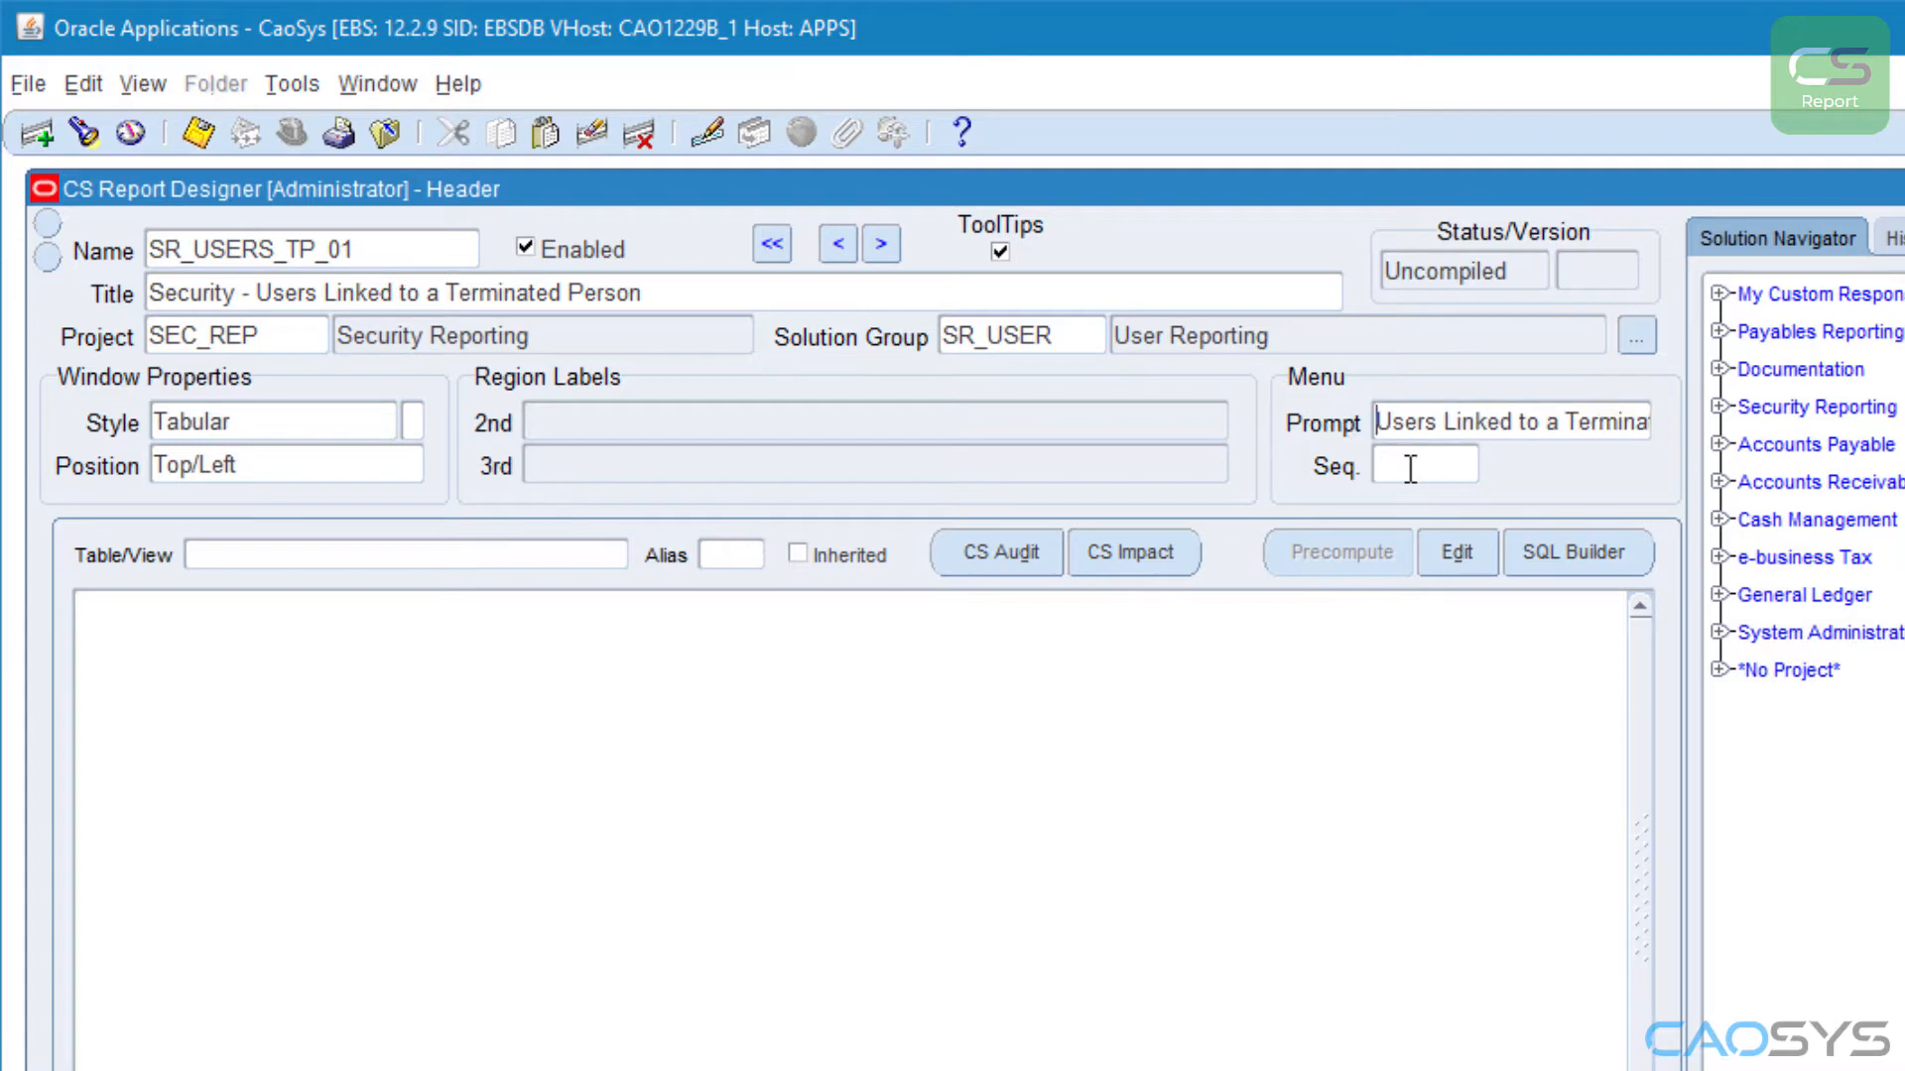
left_click(1418, 466)
type("20")
Step: Paste the prepared SQL query for users linked to terminated persons into the report's data source and review it from the beginning
key("Tab")
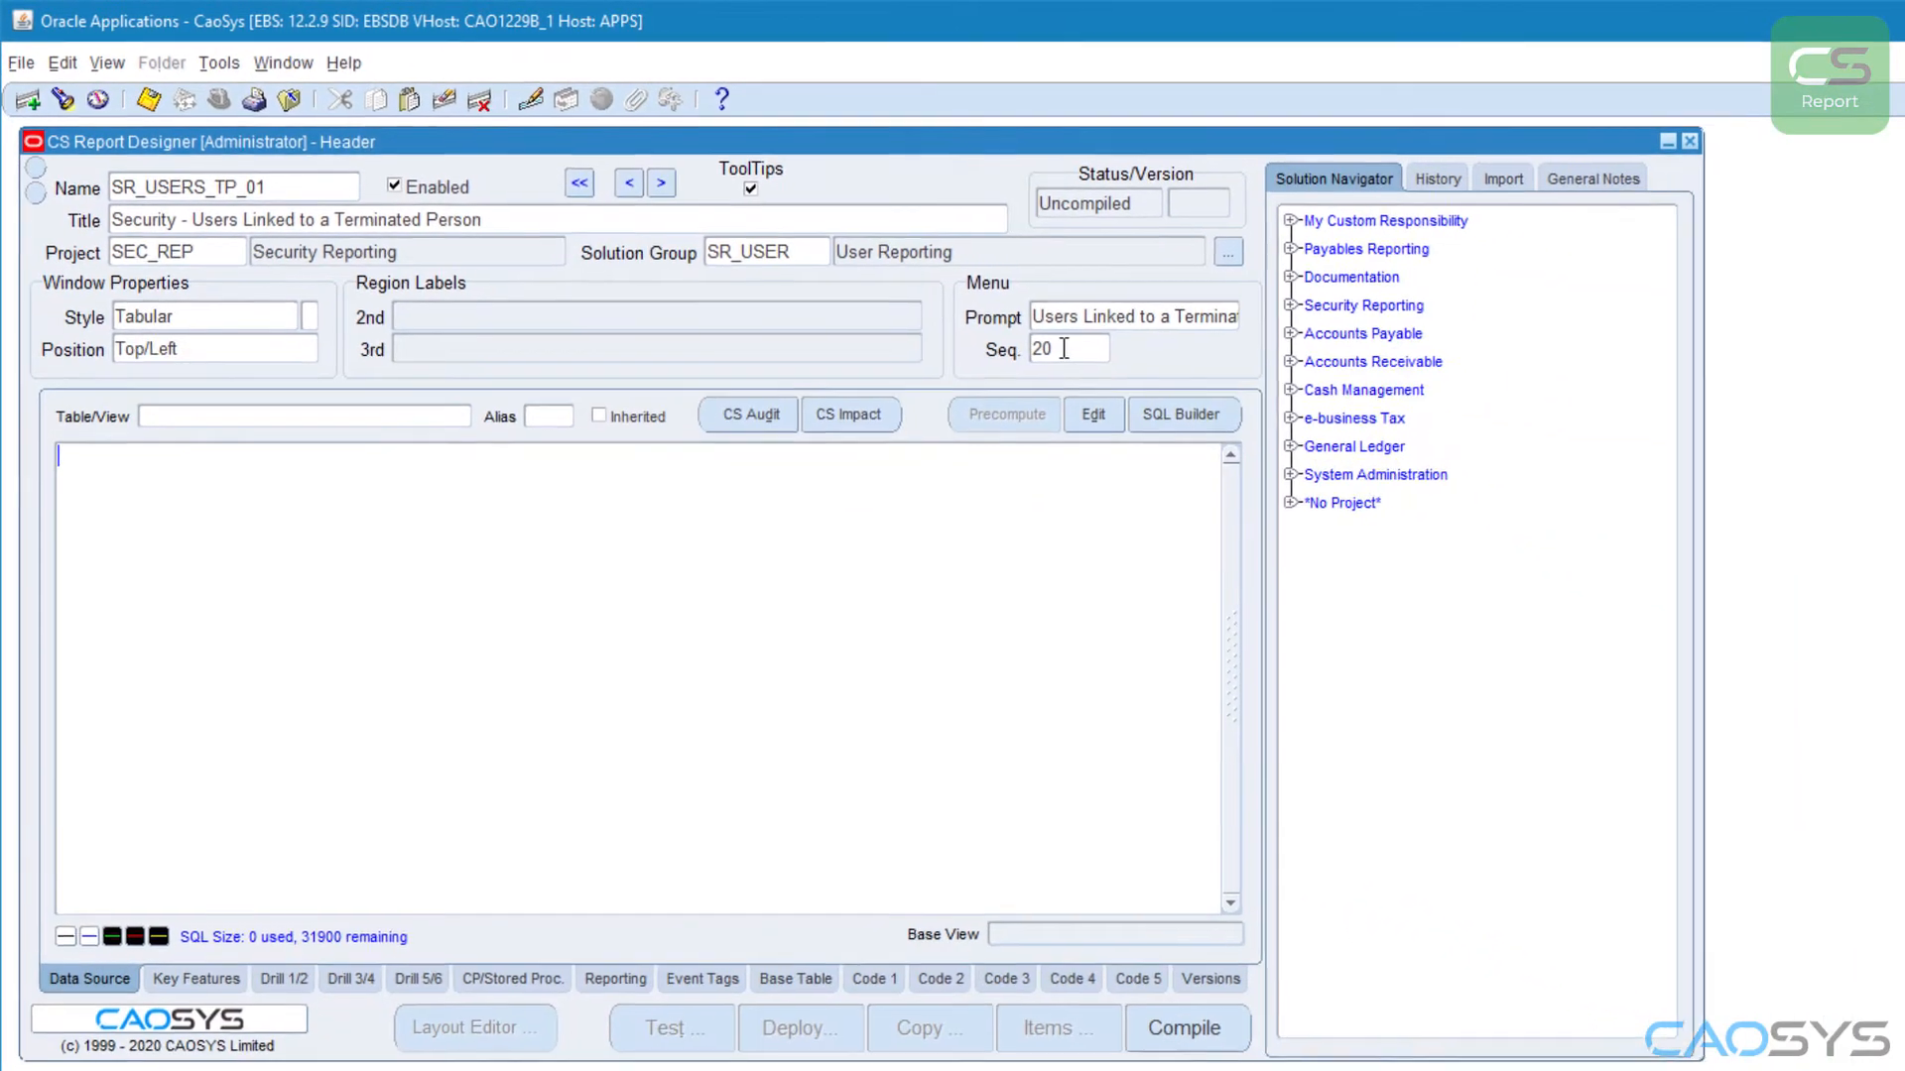
key("ctrl+v")
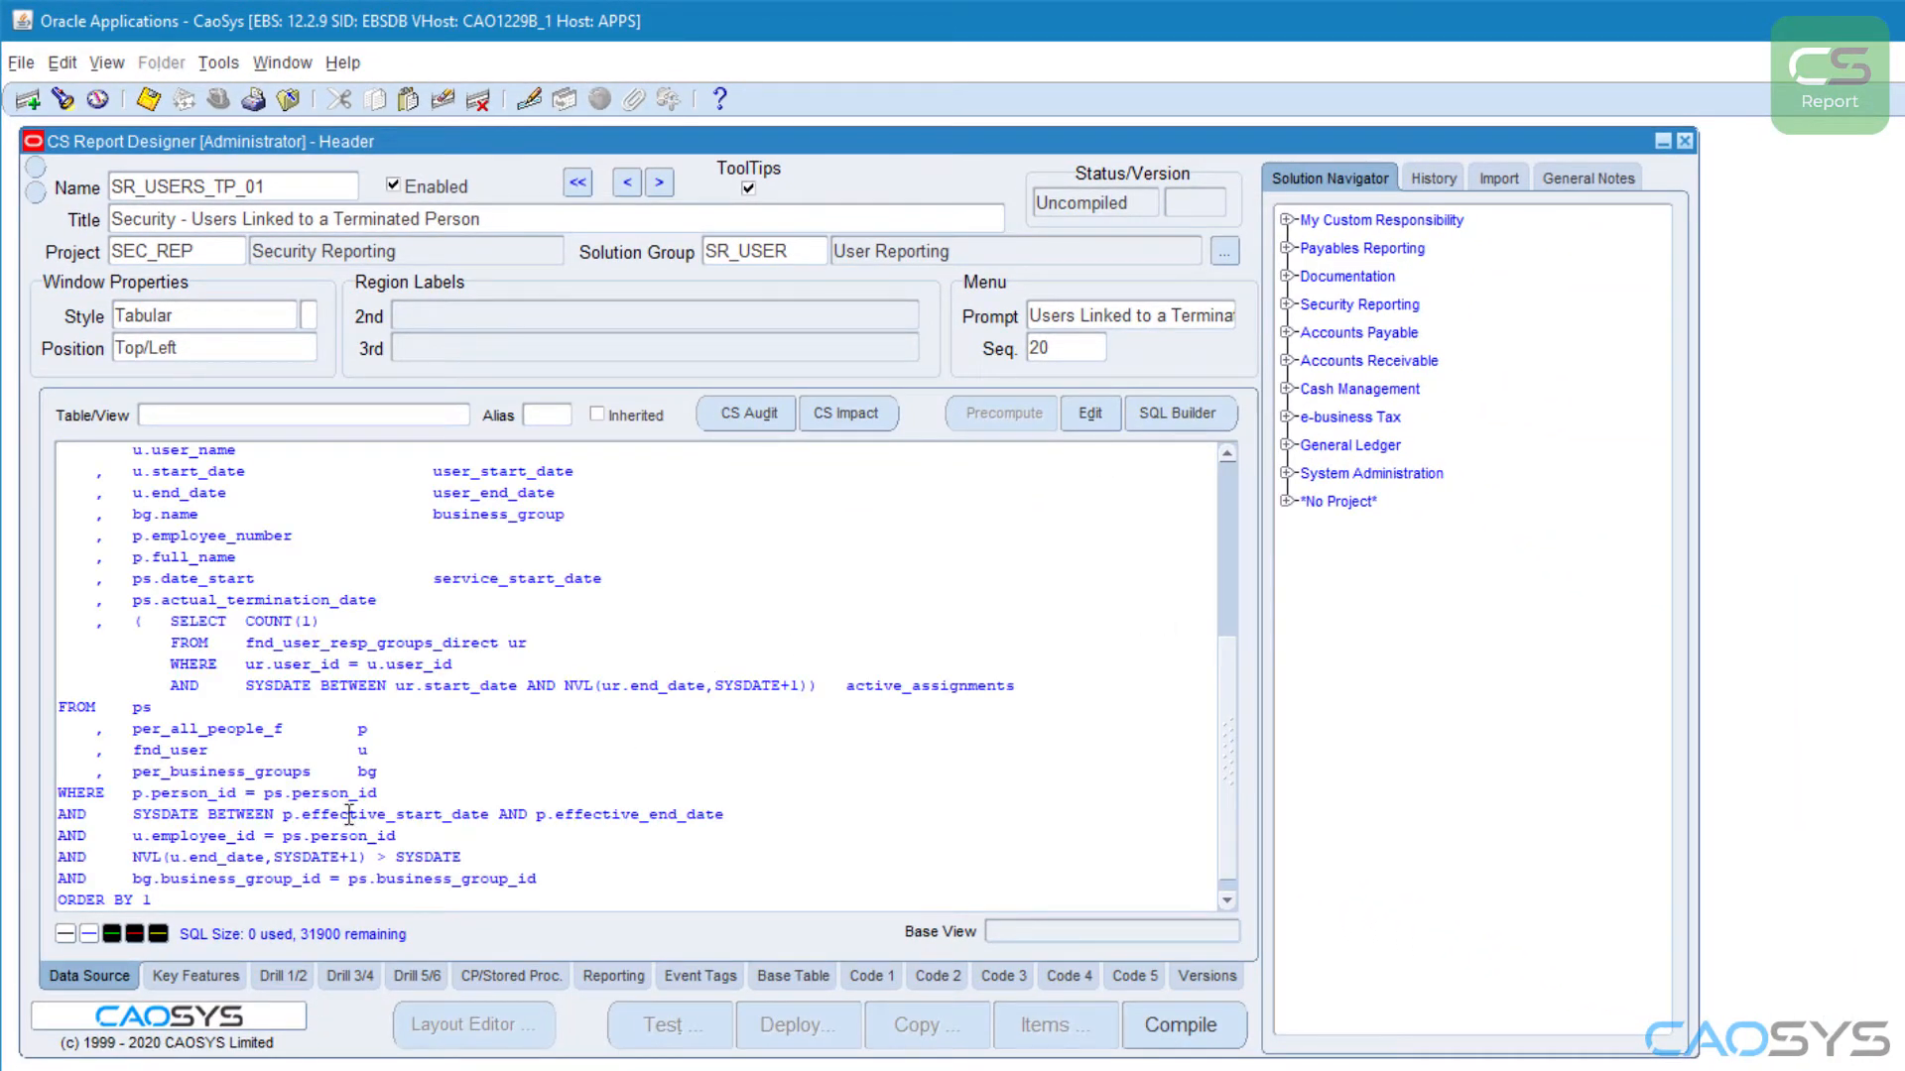
left_click_drag(1228, 843, 1231, 623)
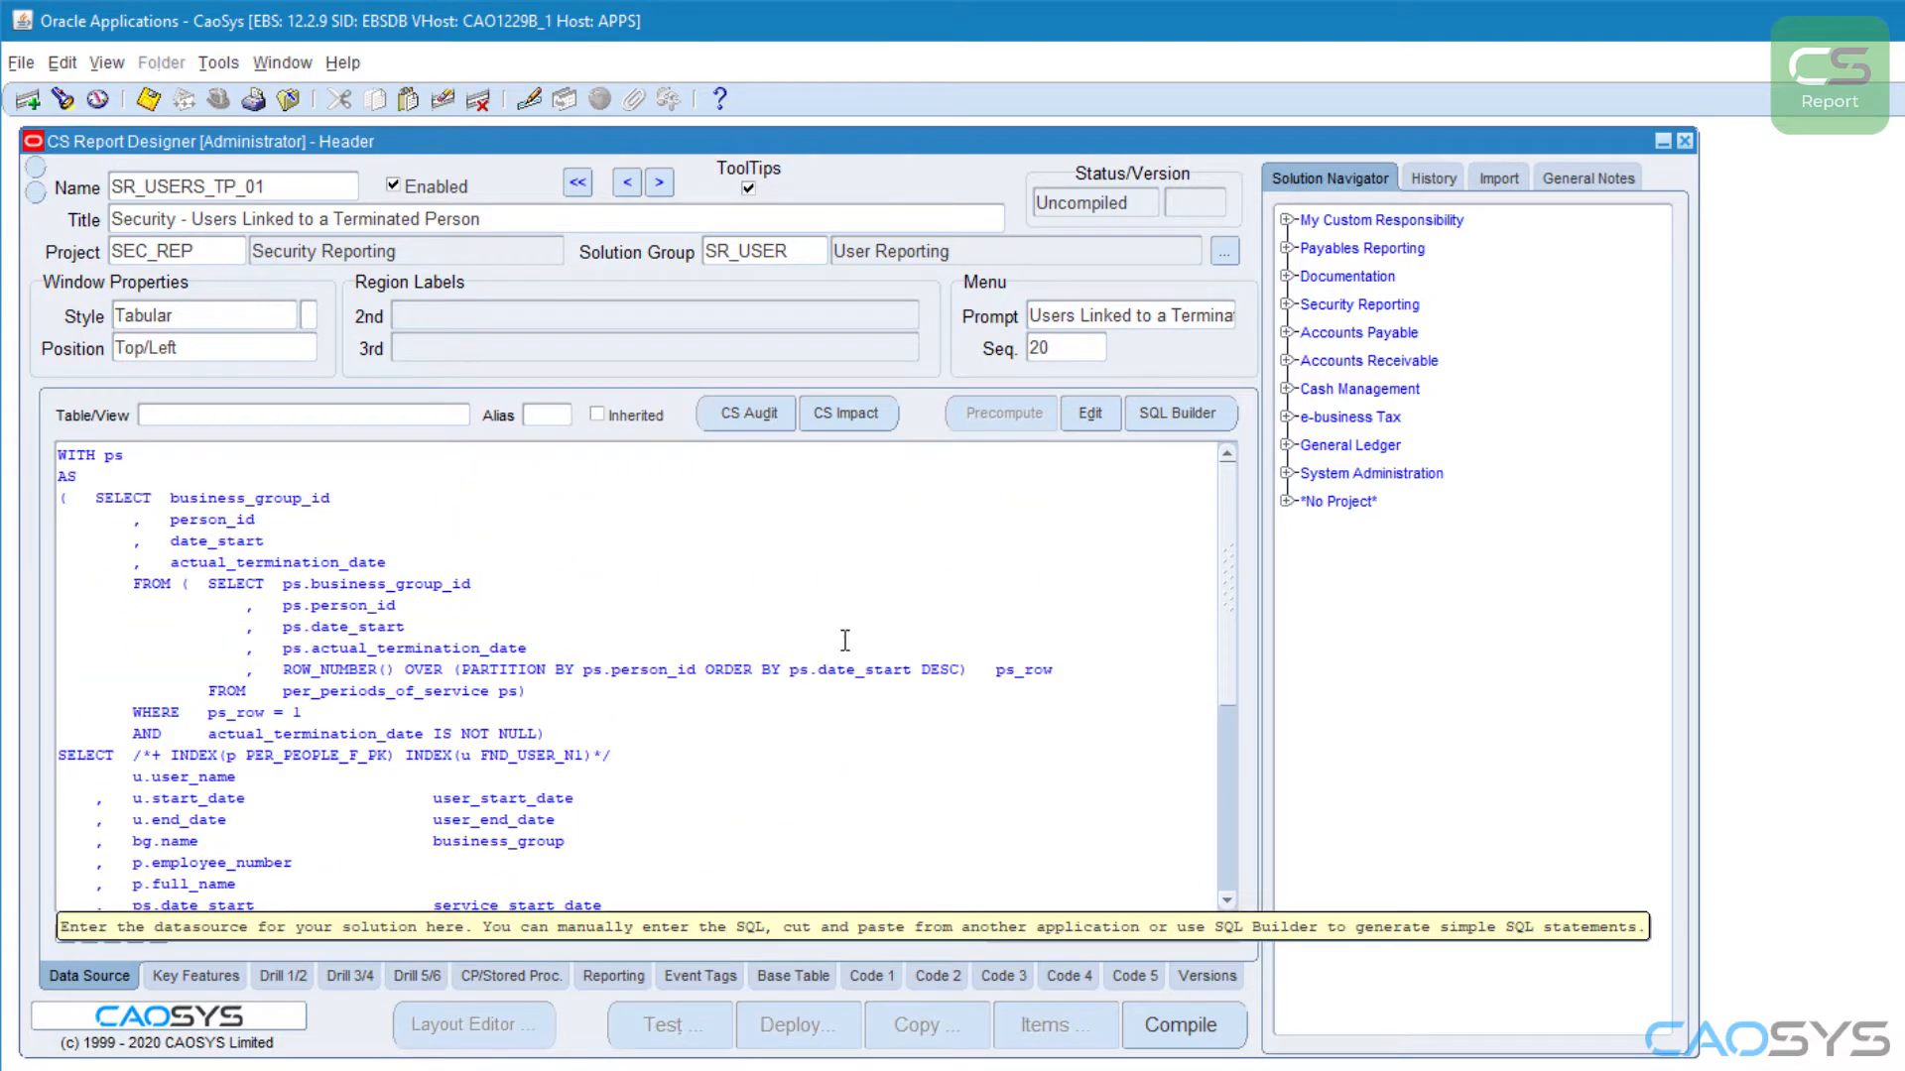
left_click(698, 772)
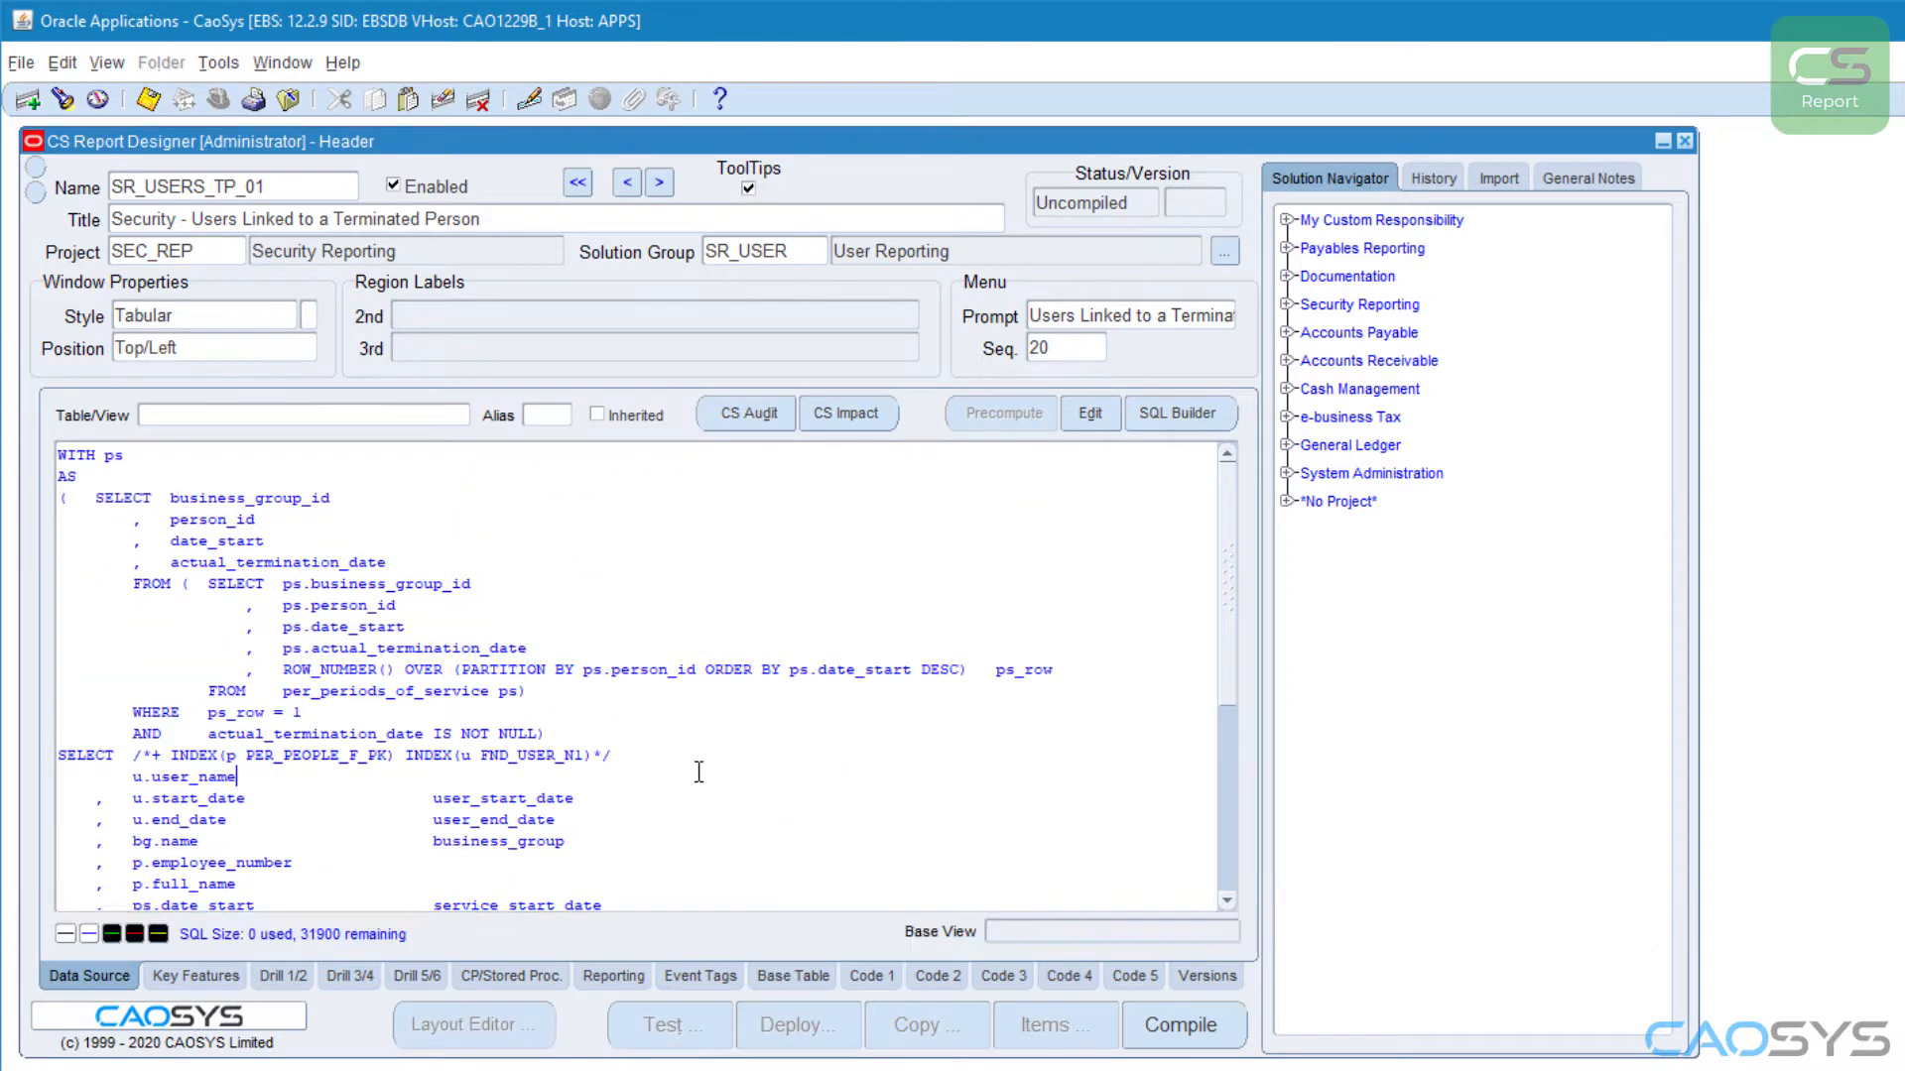
Step: Save and compile the report, acknowledging the Lite Mode note
left_click(148, 99)
left_click(1179, 1025)
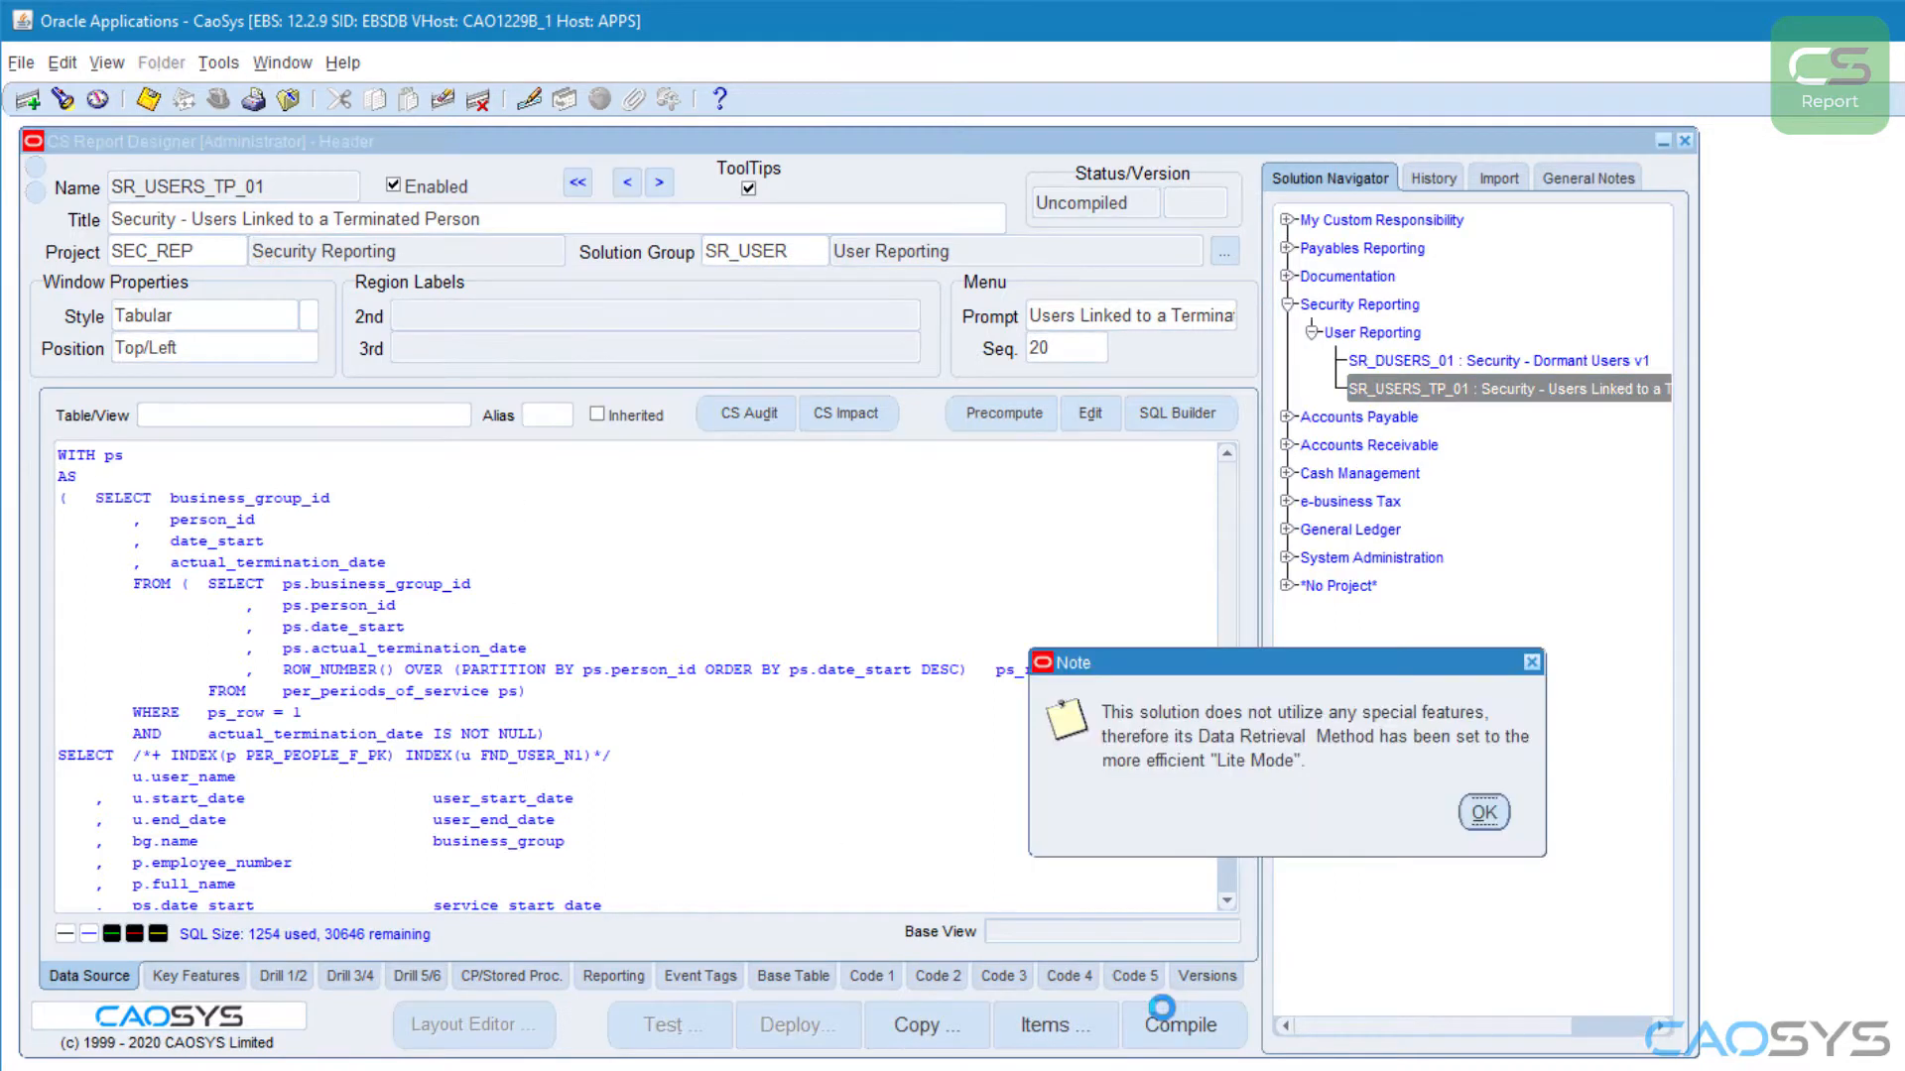
left_click(1482, 809)
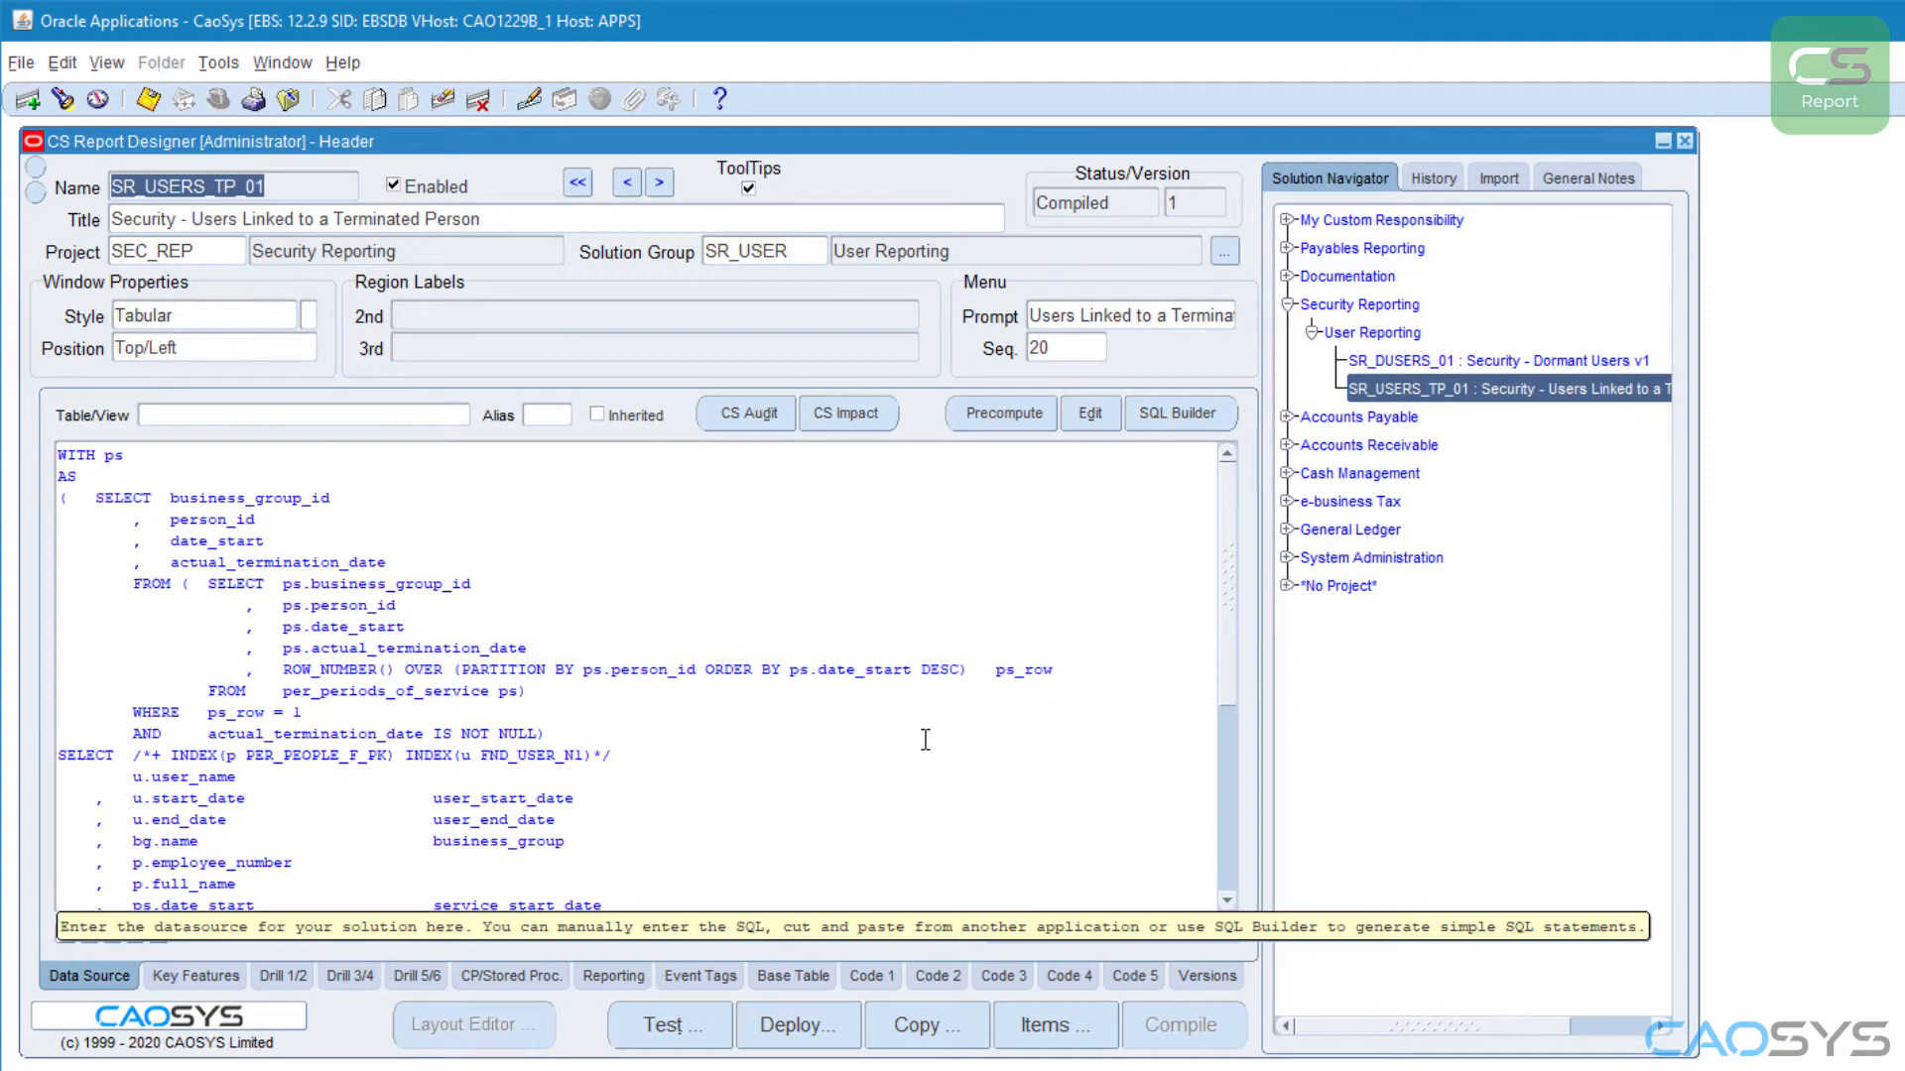
Step: Run a test of the report, review the returned user rows and close the results window
left_click(695, 1037)
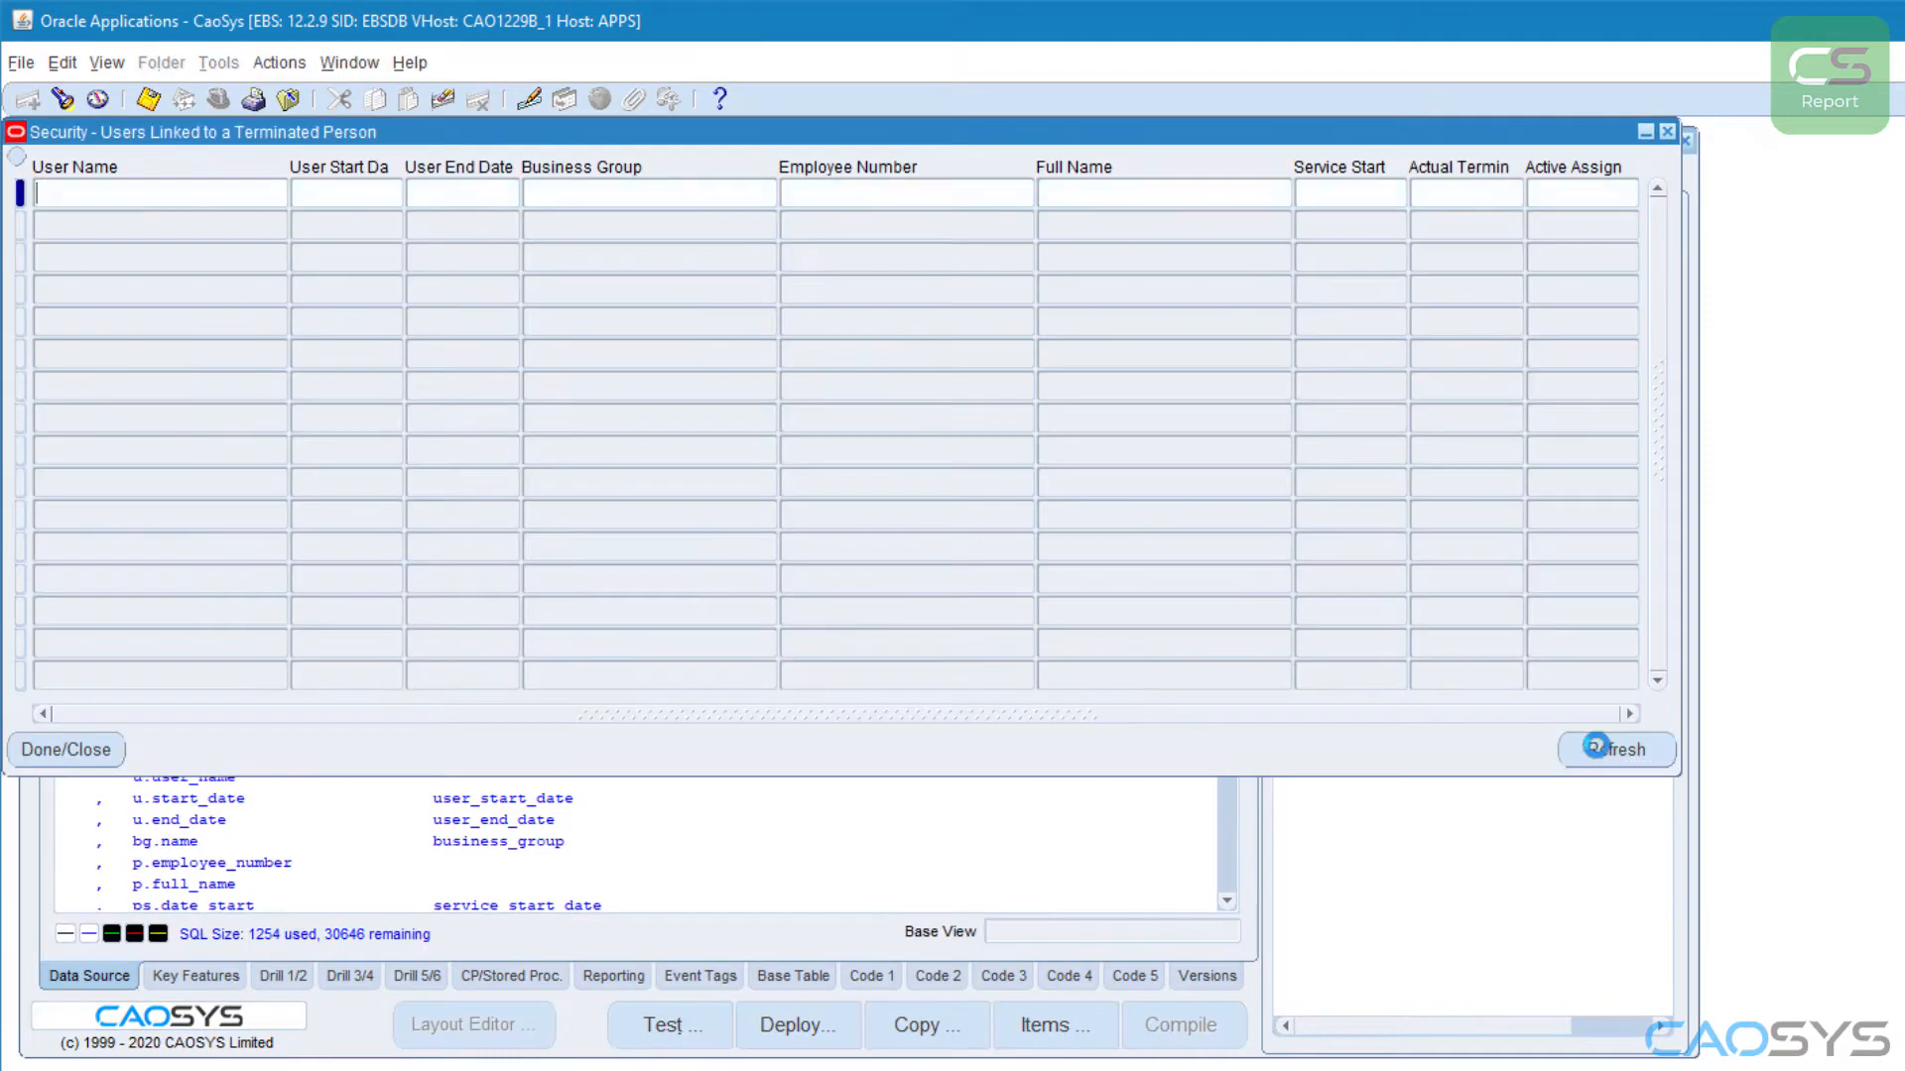
left_click(1420, 833)
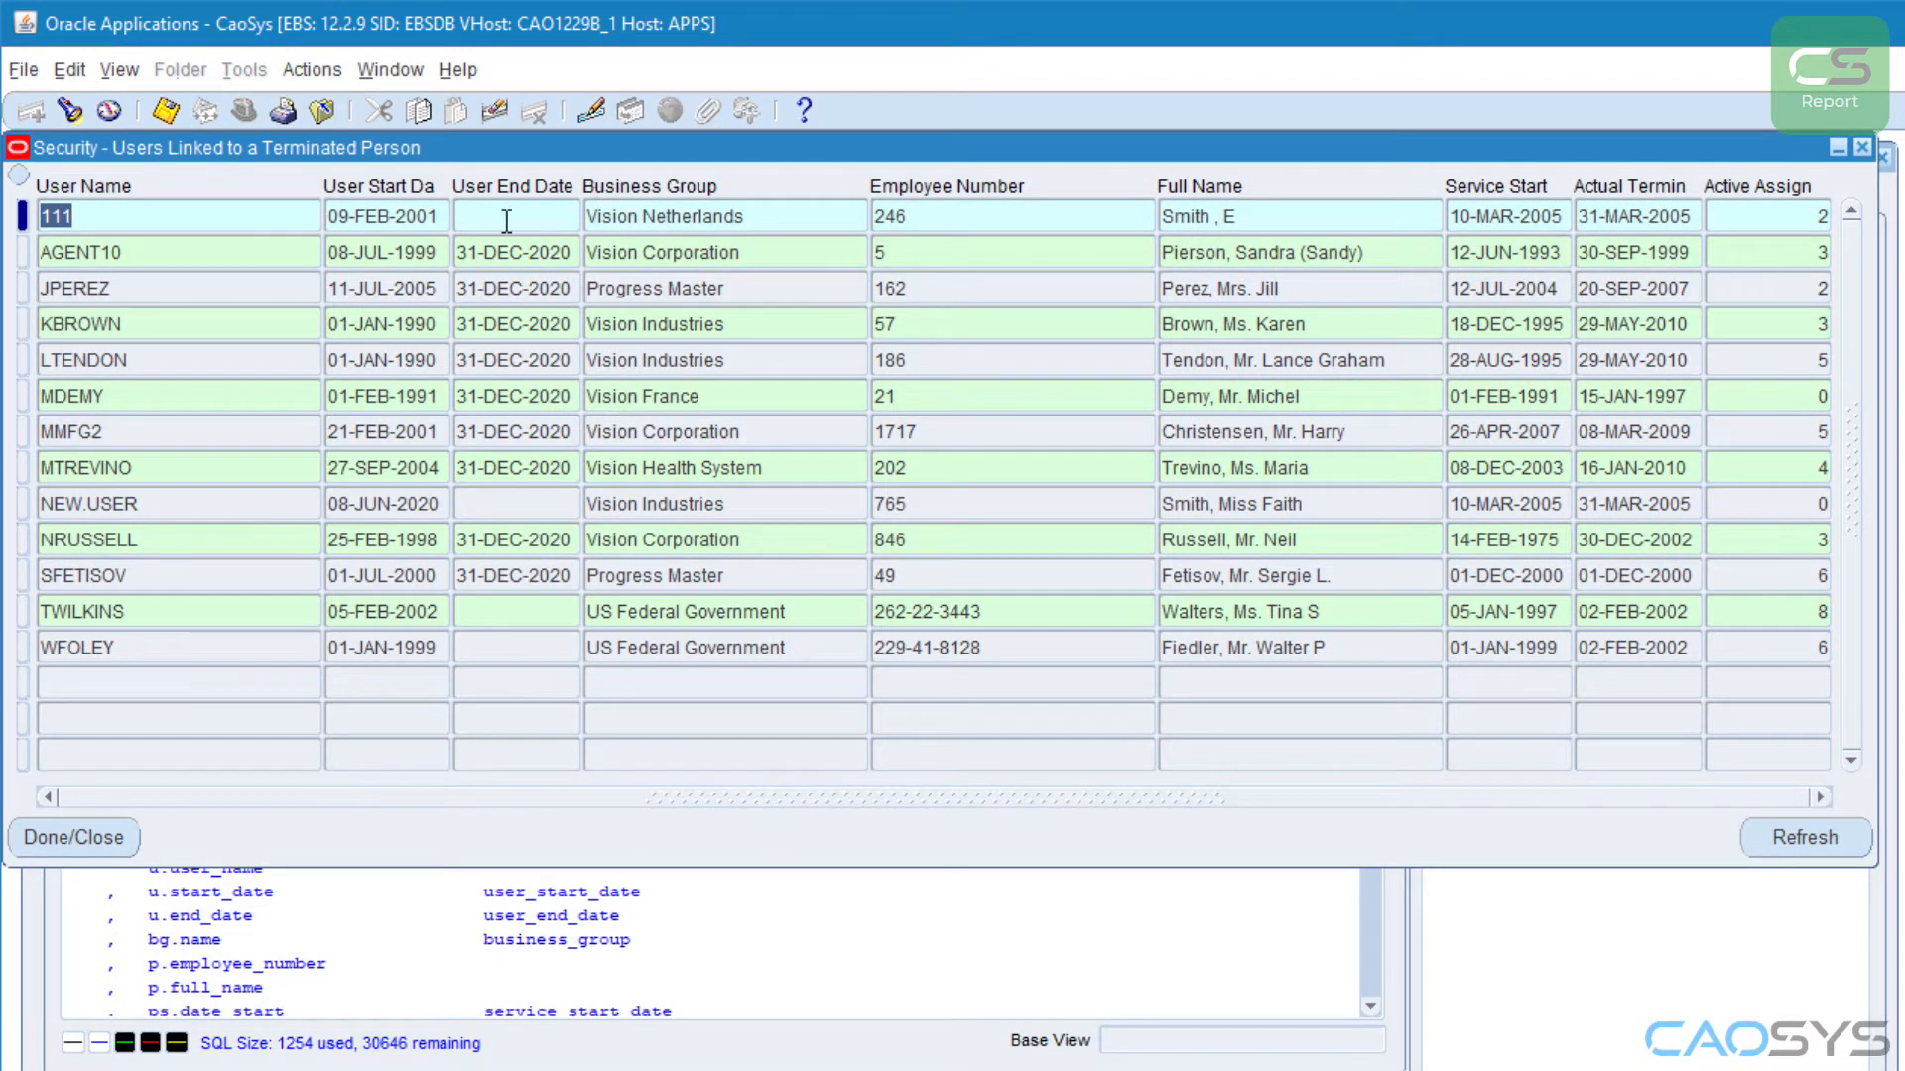
left_click(395, 216)
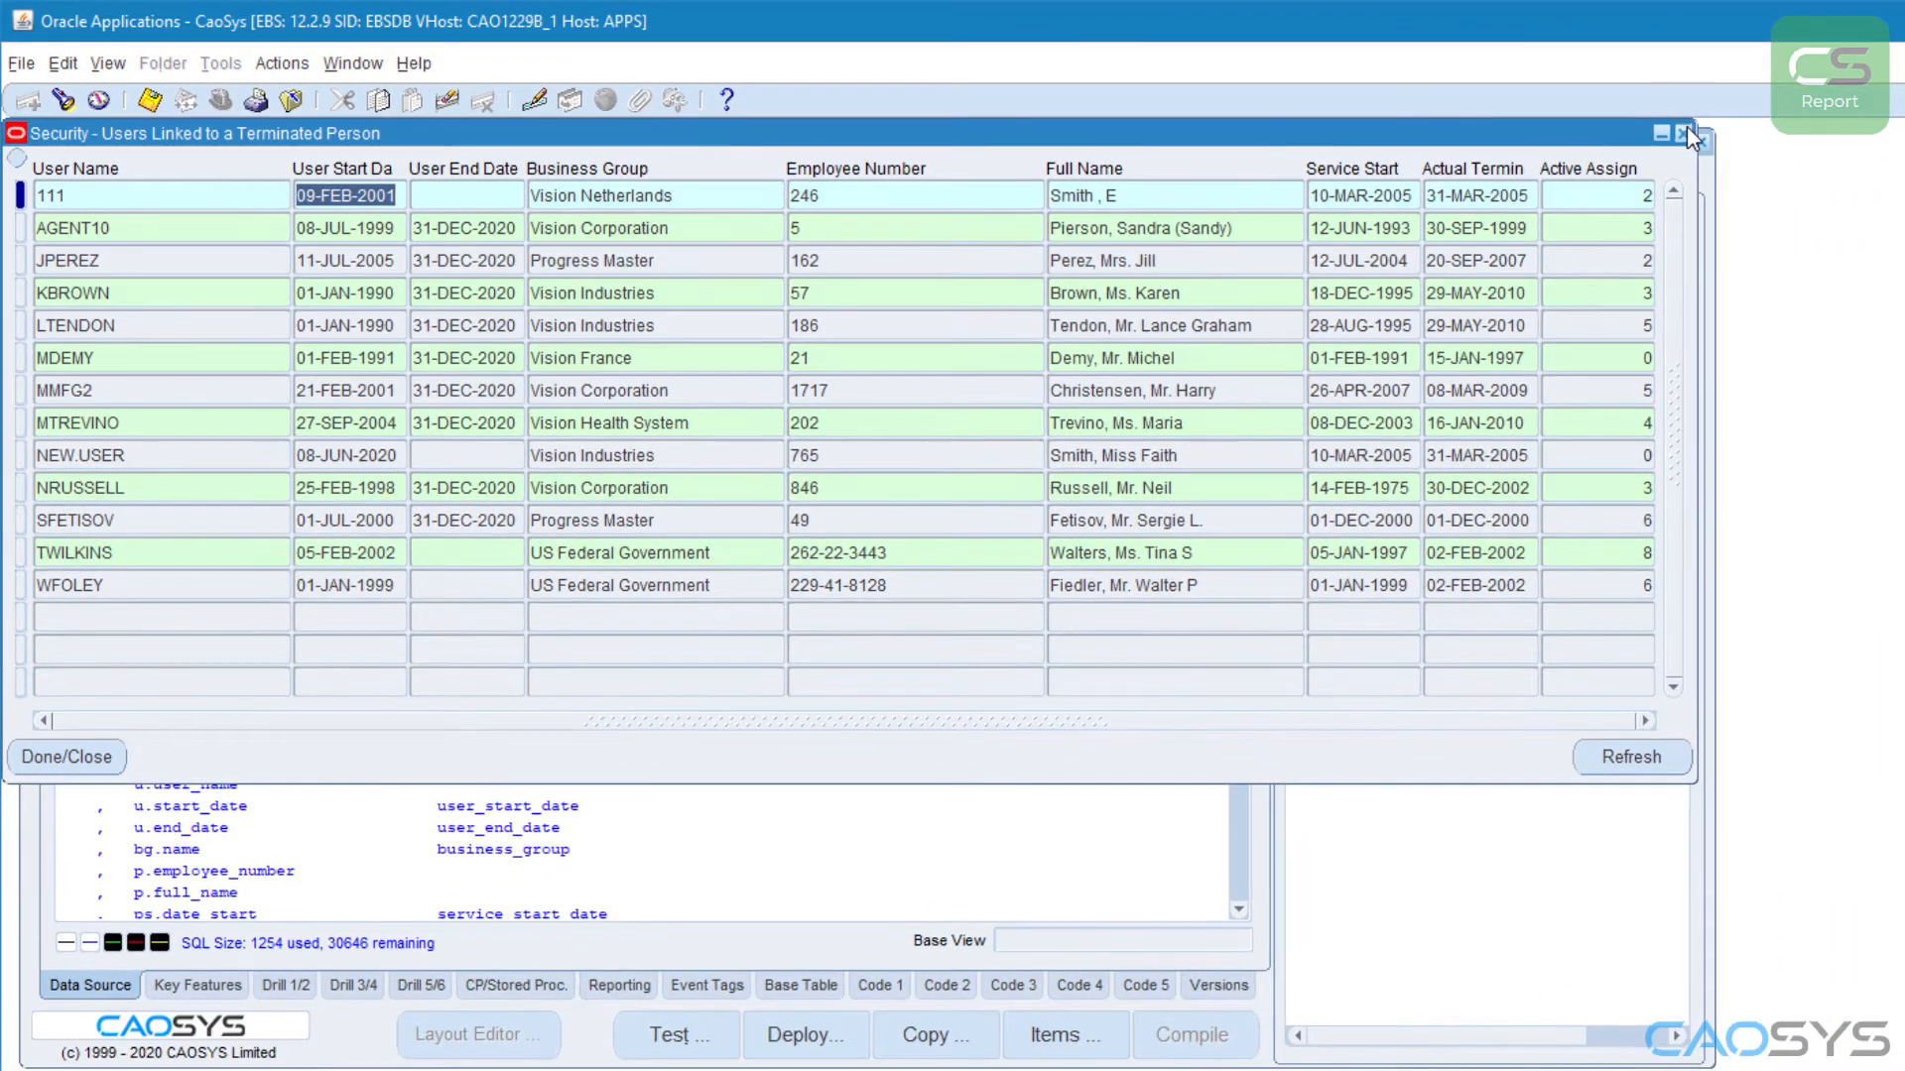
left_click(1687, 134)
Step: Open the report's items and shorten the USER_START_DATE label to "User Start"
left_click(1051, 1035)
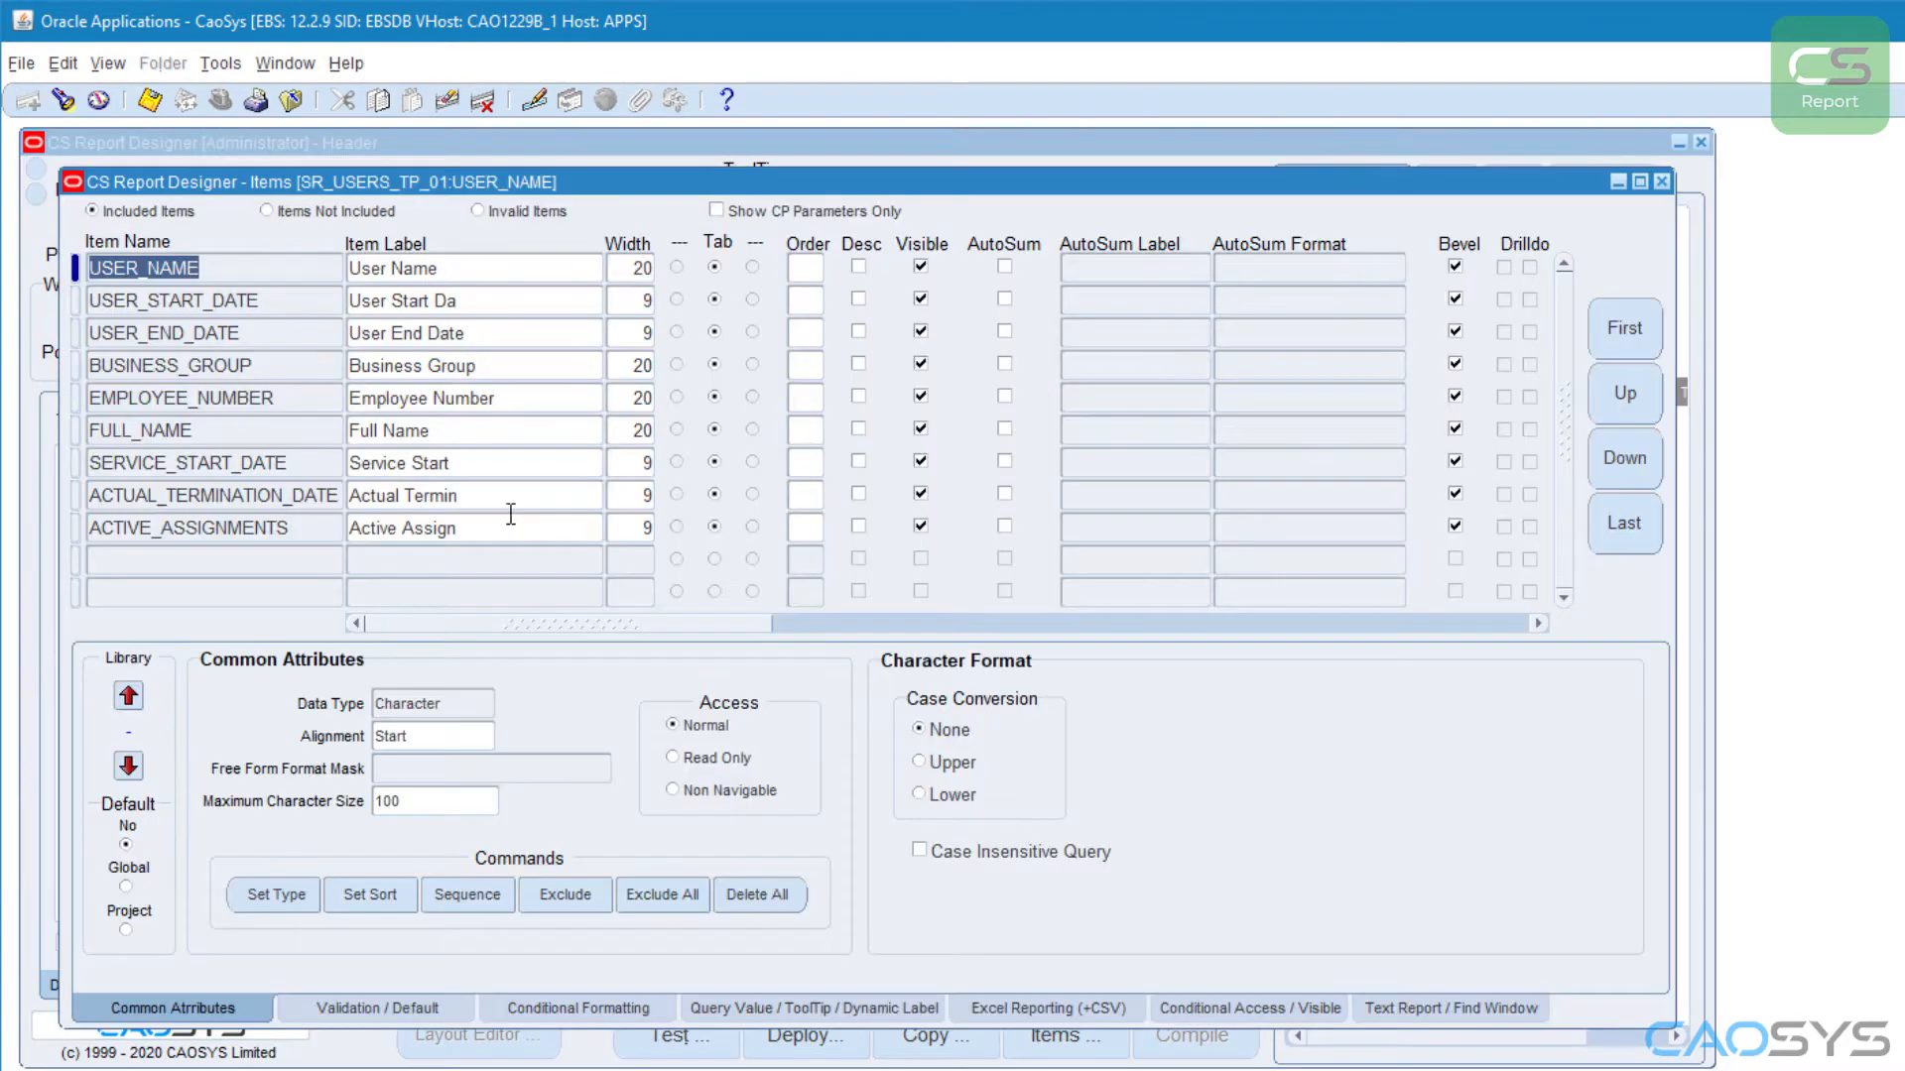
left_click(491, 301)
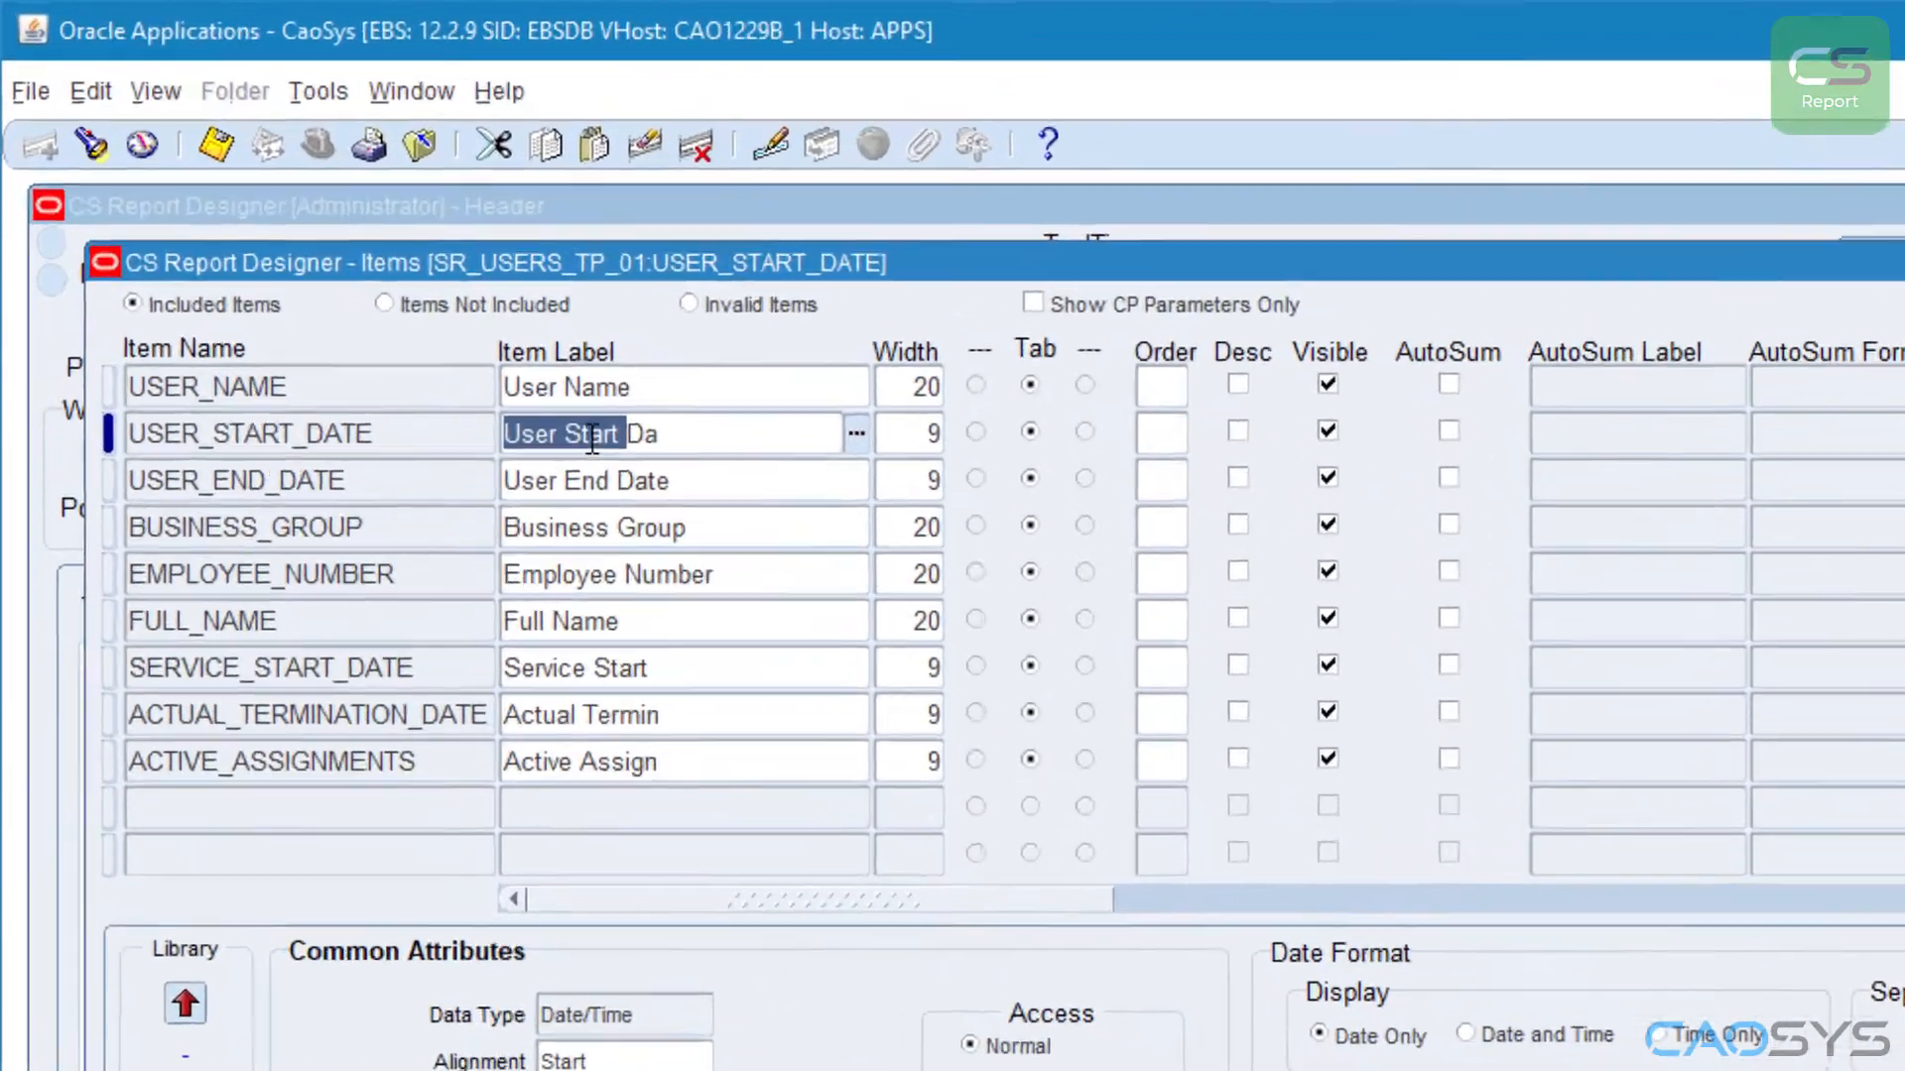
left_click(493, 304)
key("BackSpace")
key("BackSpace")
key("BackSpace")
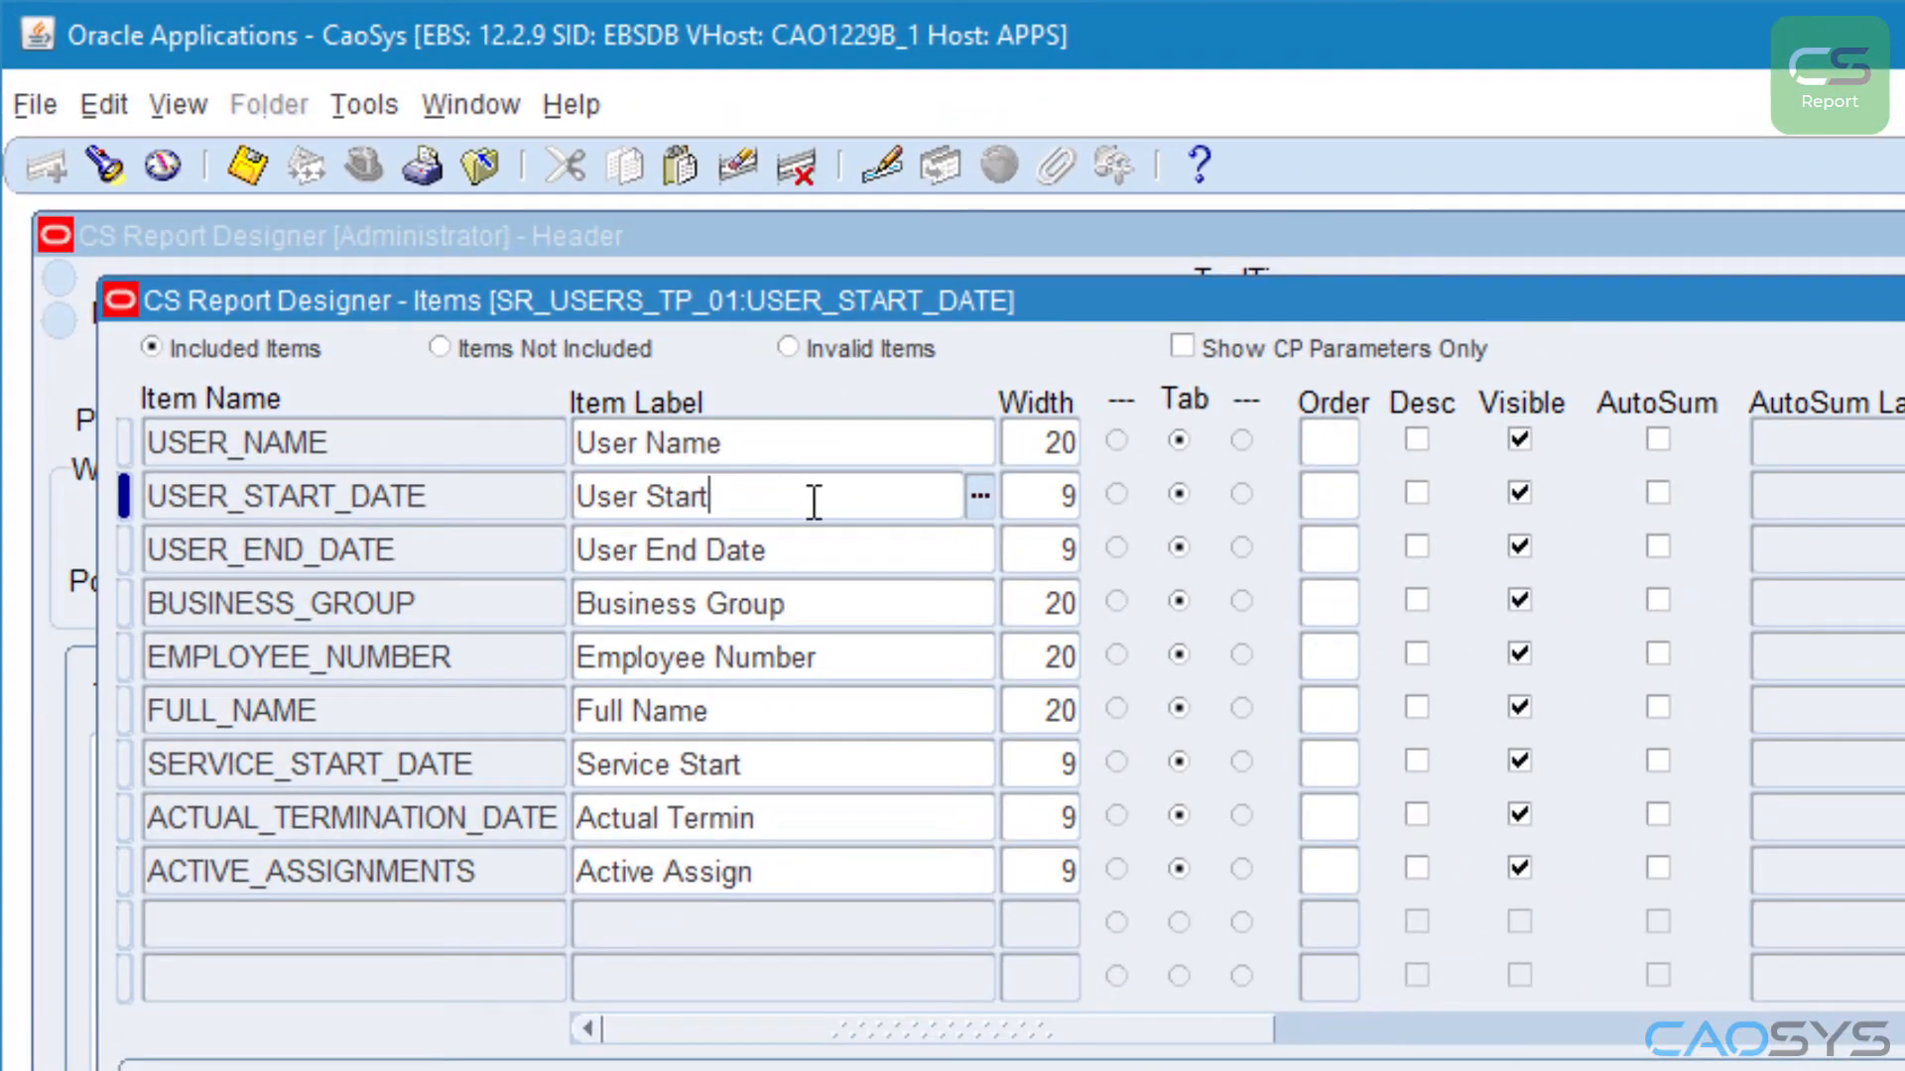
Step: Shorten the USER_END_DATE item's label to "User End"
left_click(794, 549)
key("BackSpace")
key("BackSpace")
key("BackSpace")
key("BackSpace")
key("BackSpace")
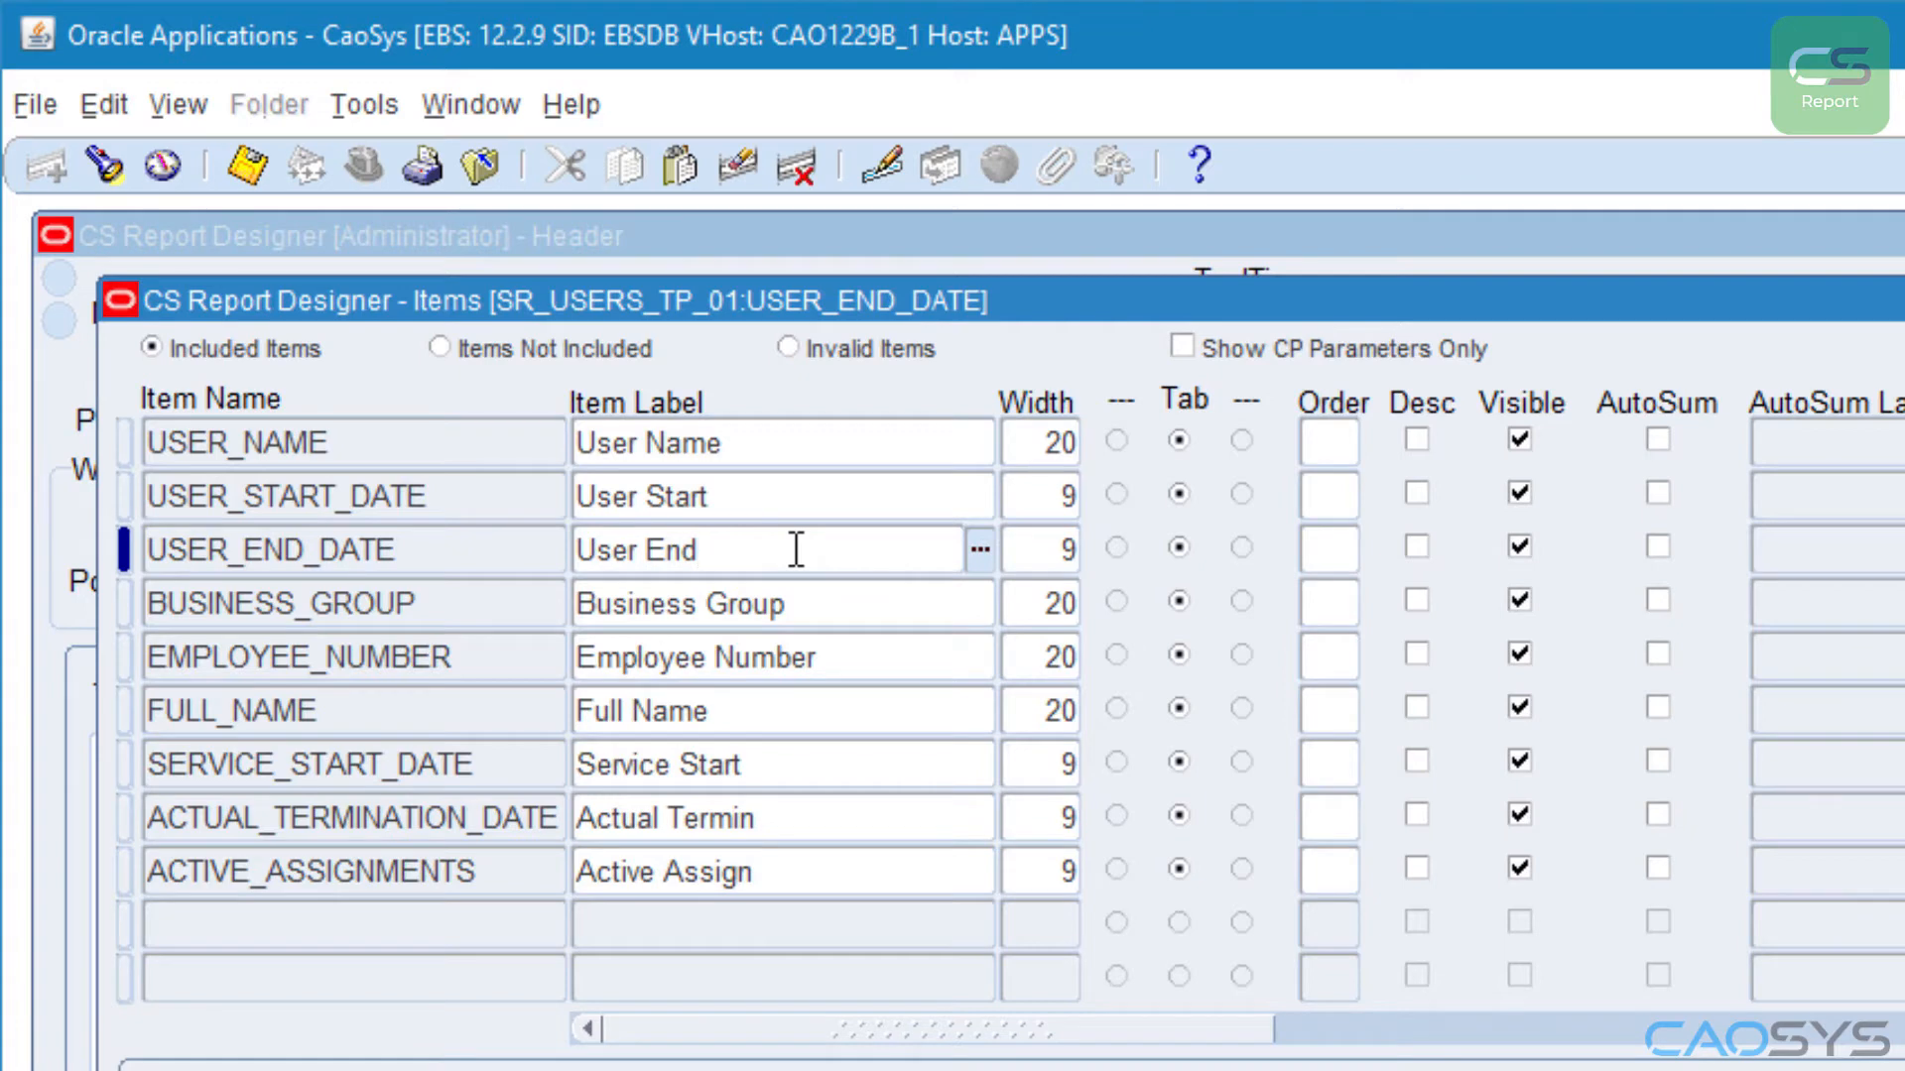
Step: Change the ACTUAL_TERMINATION_DATE item's label to "Terminated"
left_click(774, 818)
left_click(806, 818)
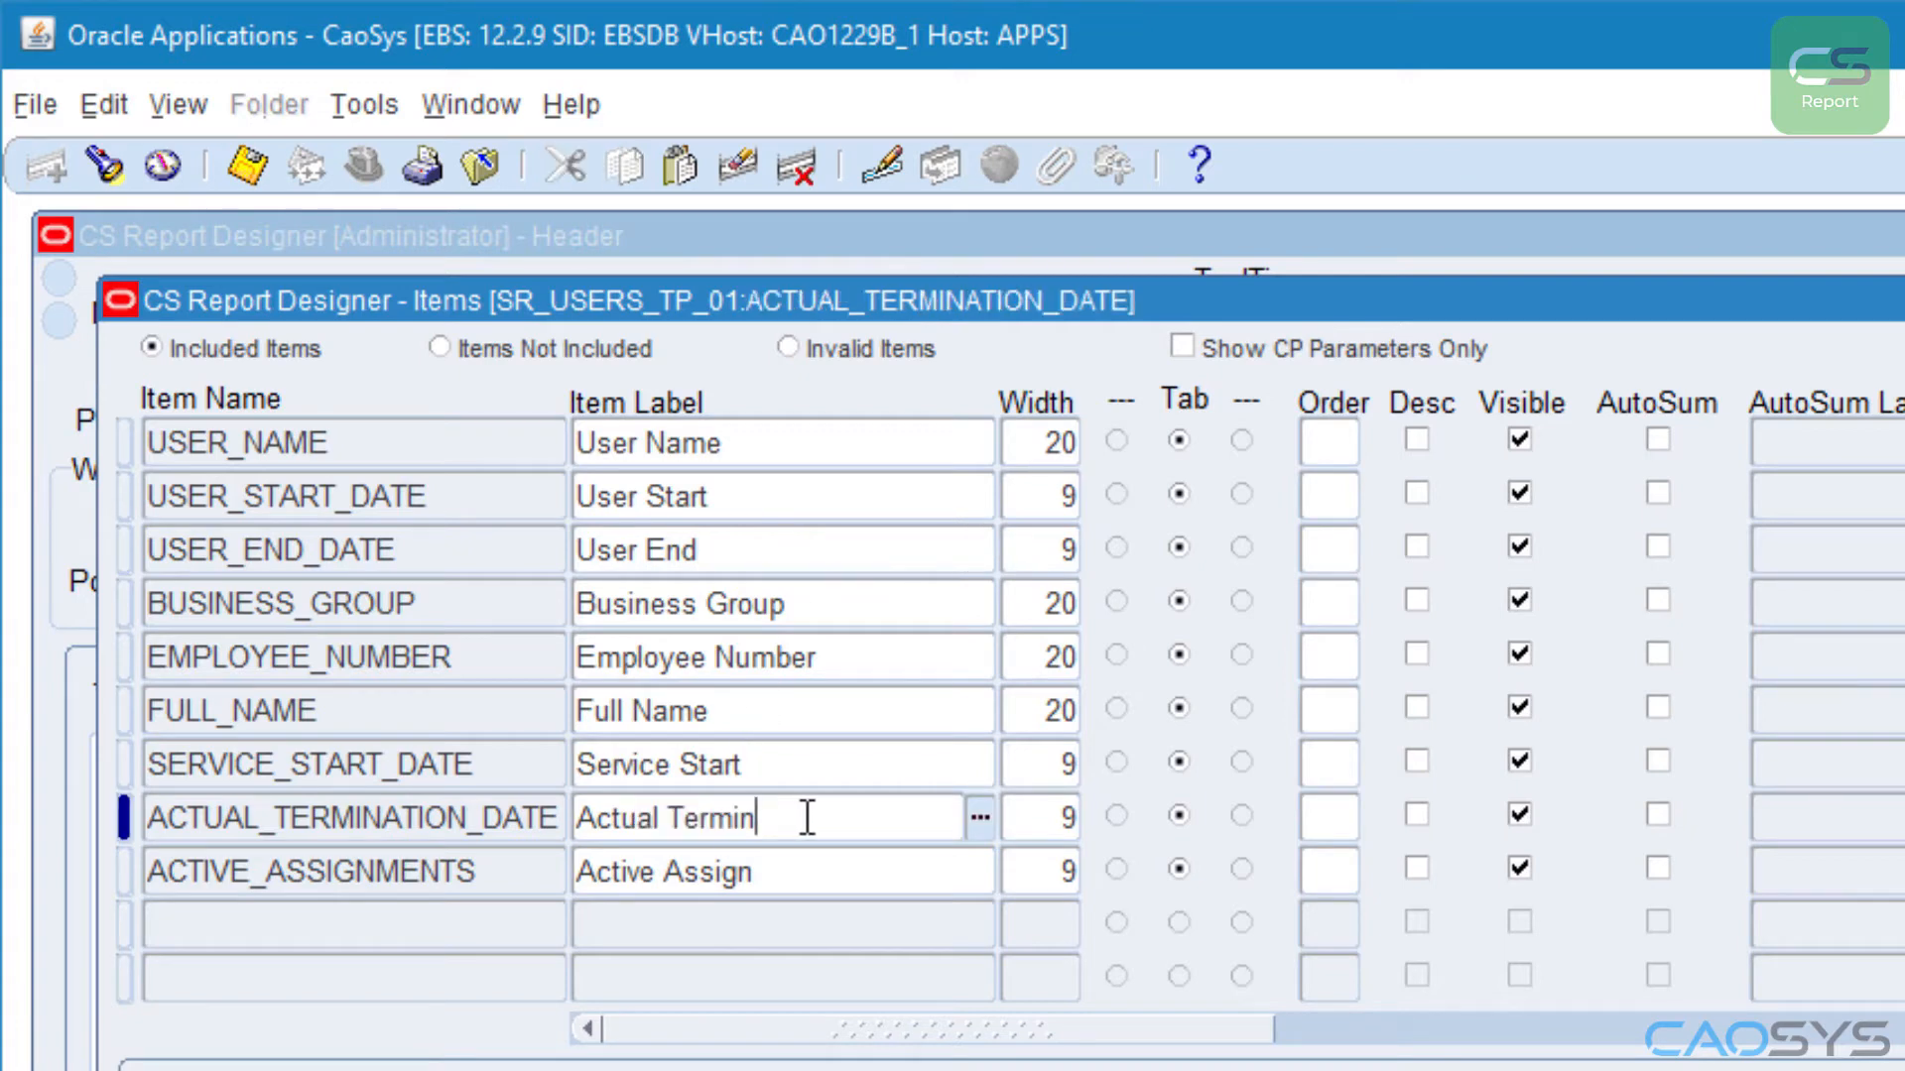
left_click_drag(759, 819, 480, 850)
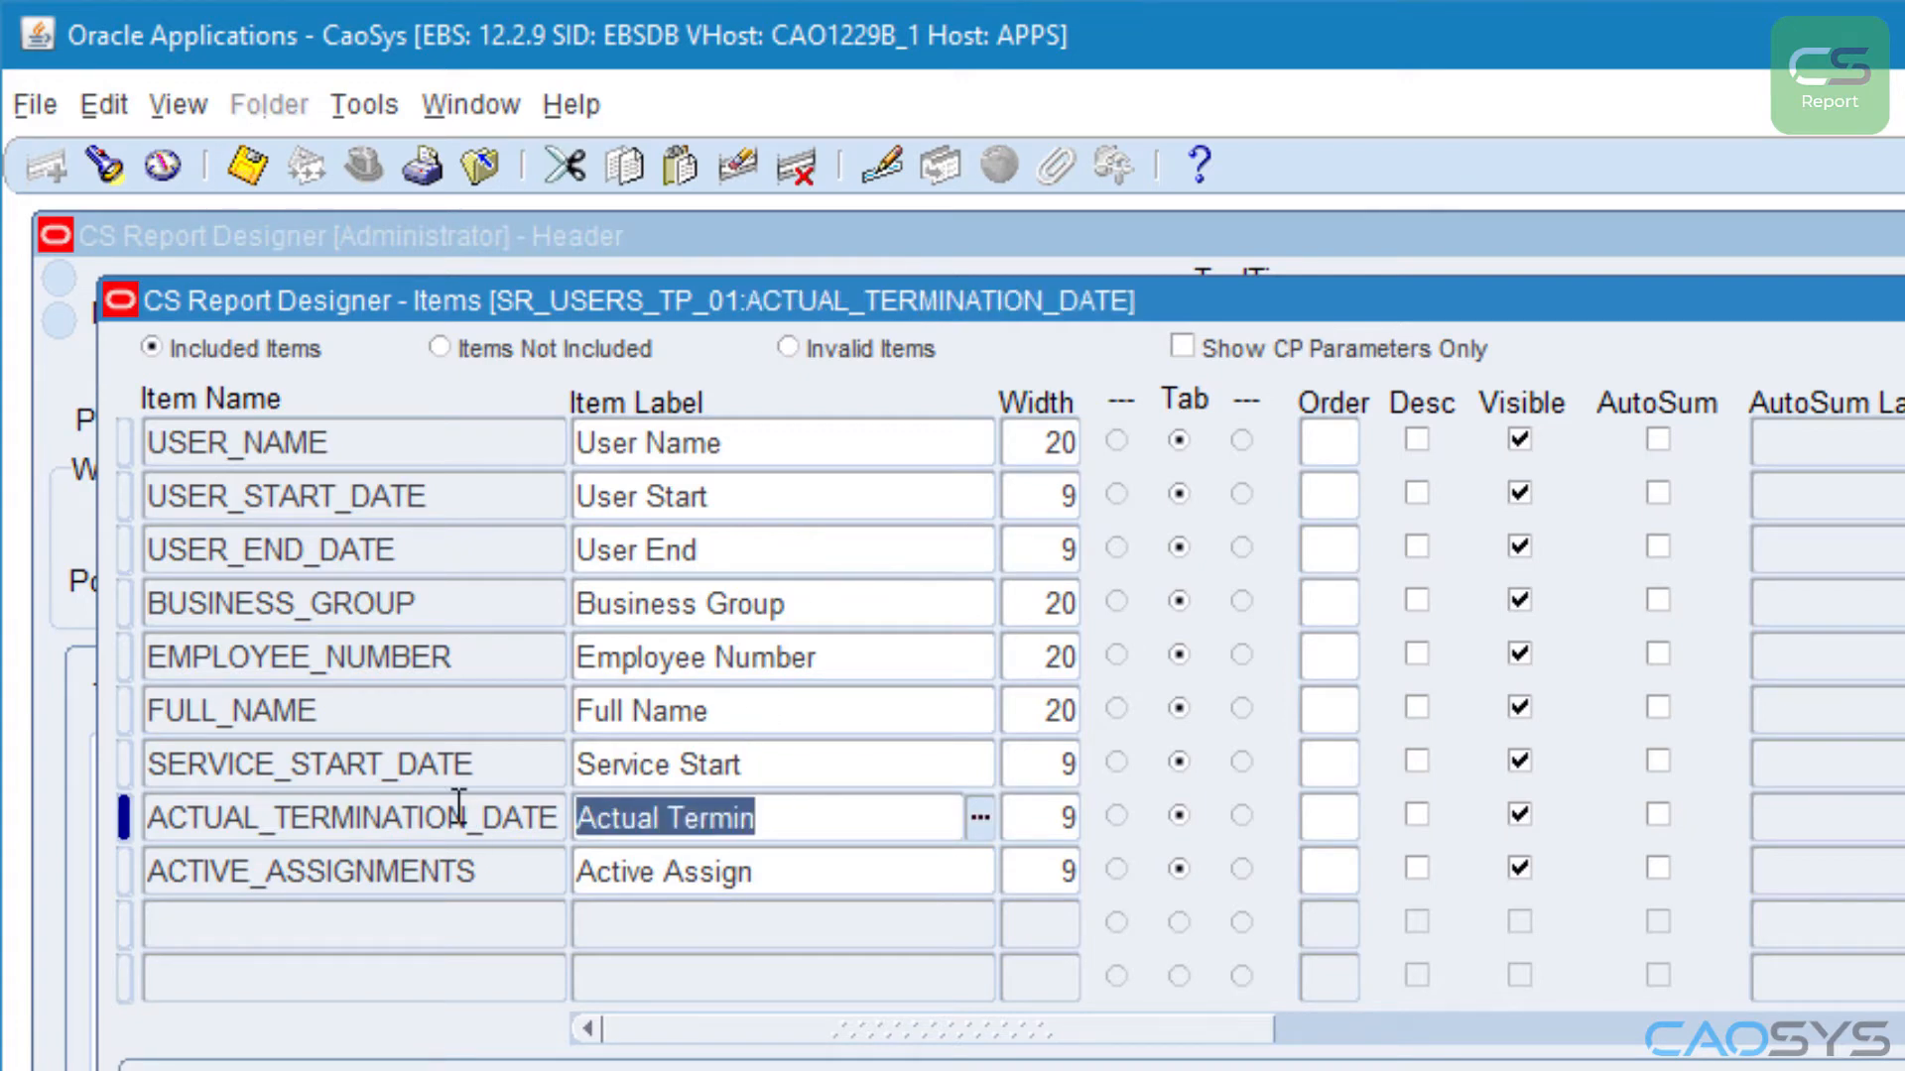
type("Terminated")
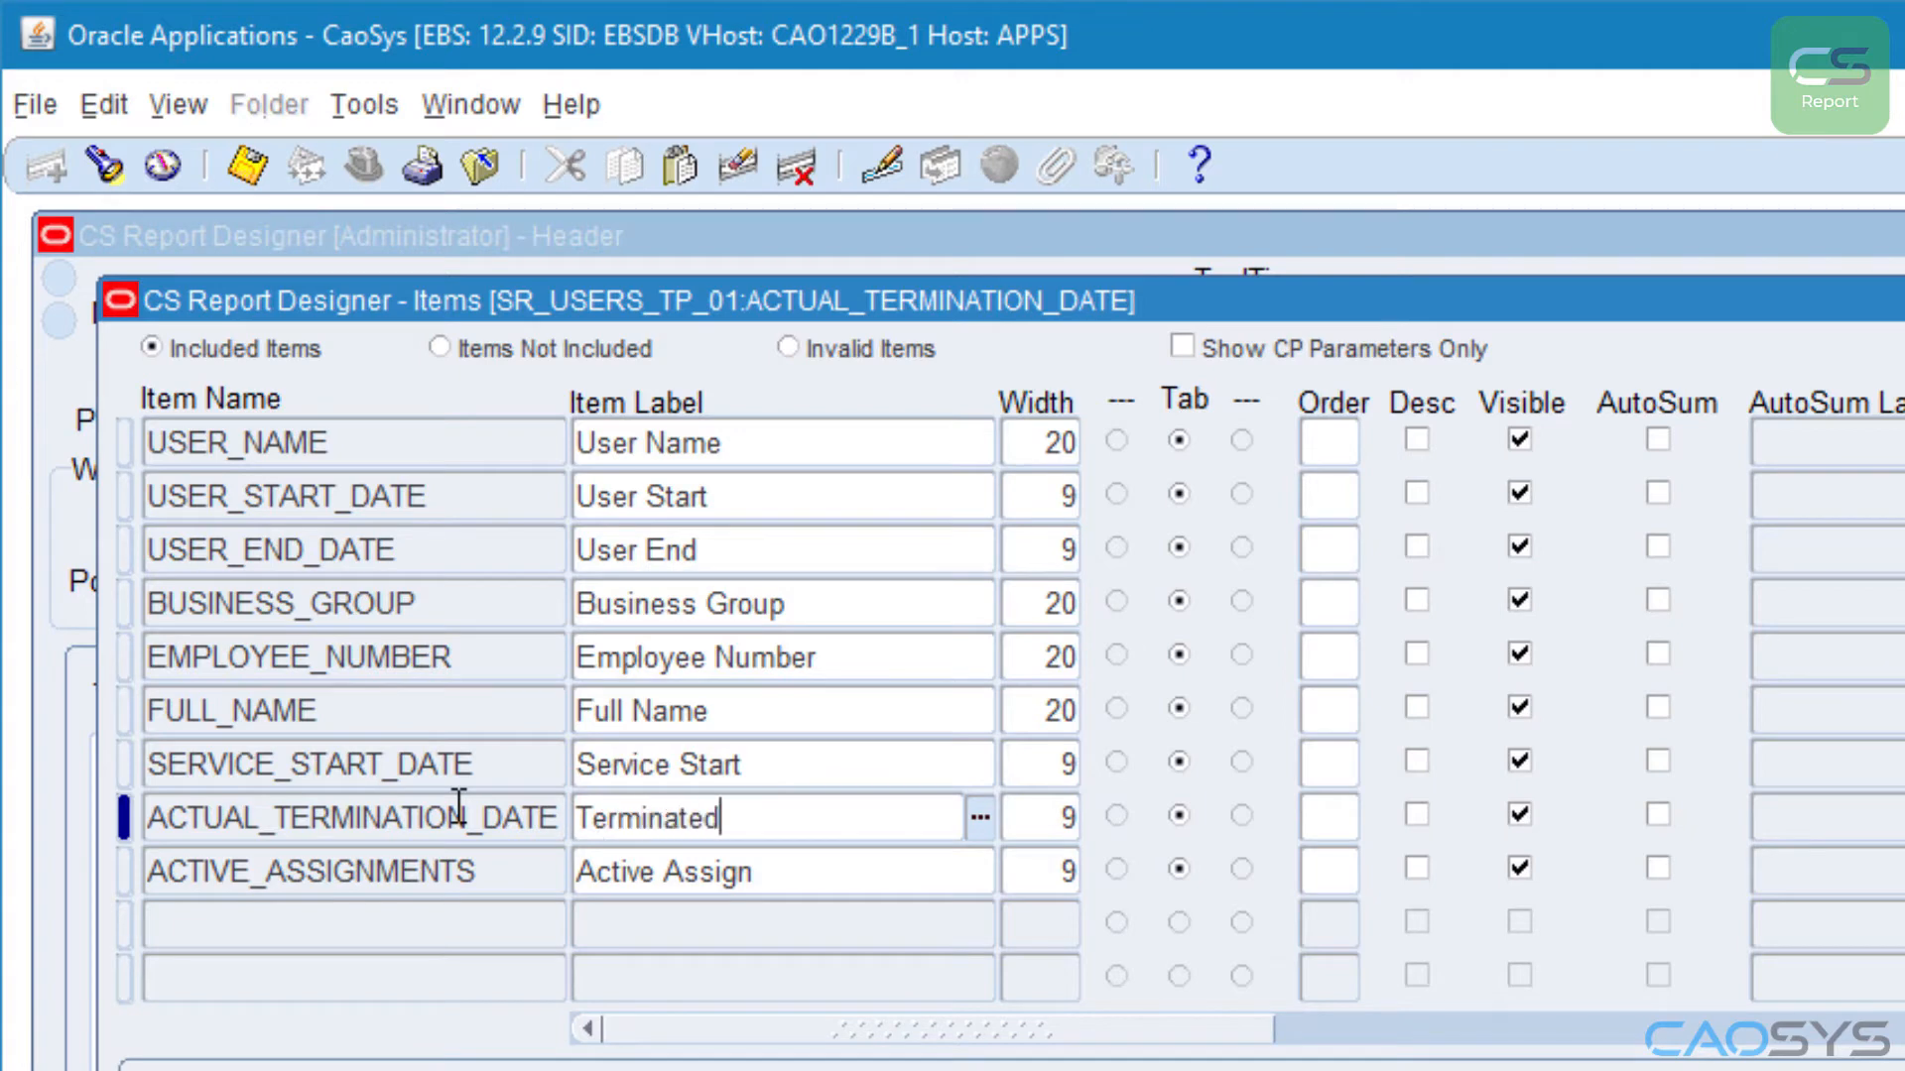
Step: Enable the first conditional formatting rule on the ACTIVE_ASSIGNMENTS item, with ACTIVE_ASSIGNMENTS as the field it tests
left_click(526, 886)
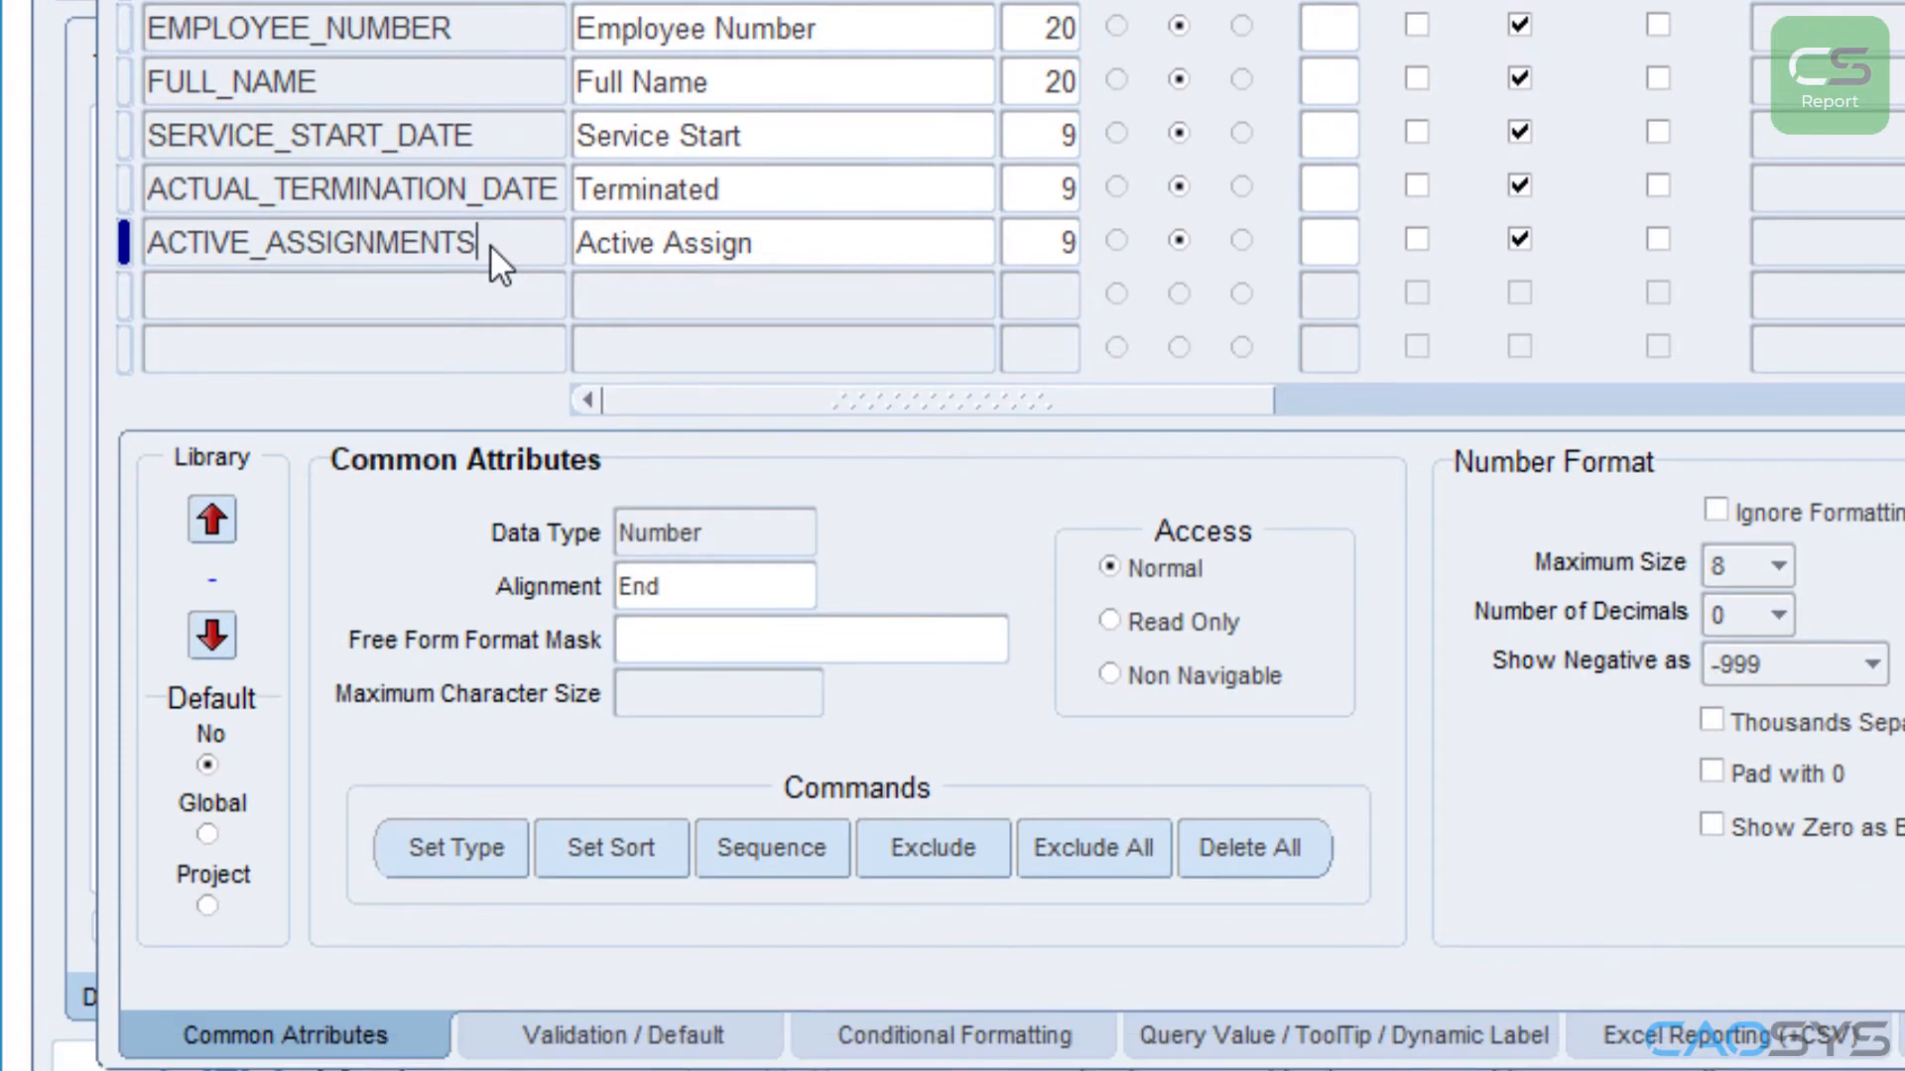
left_click(894, 1041)
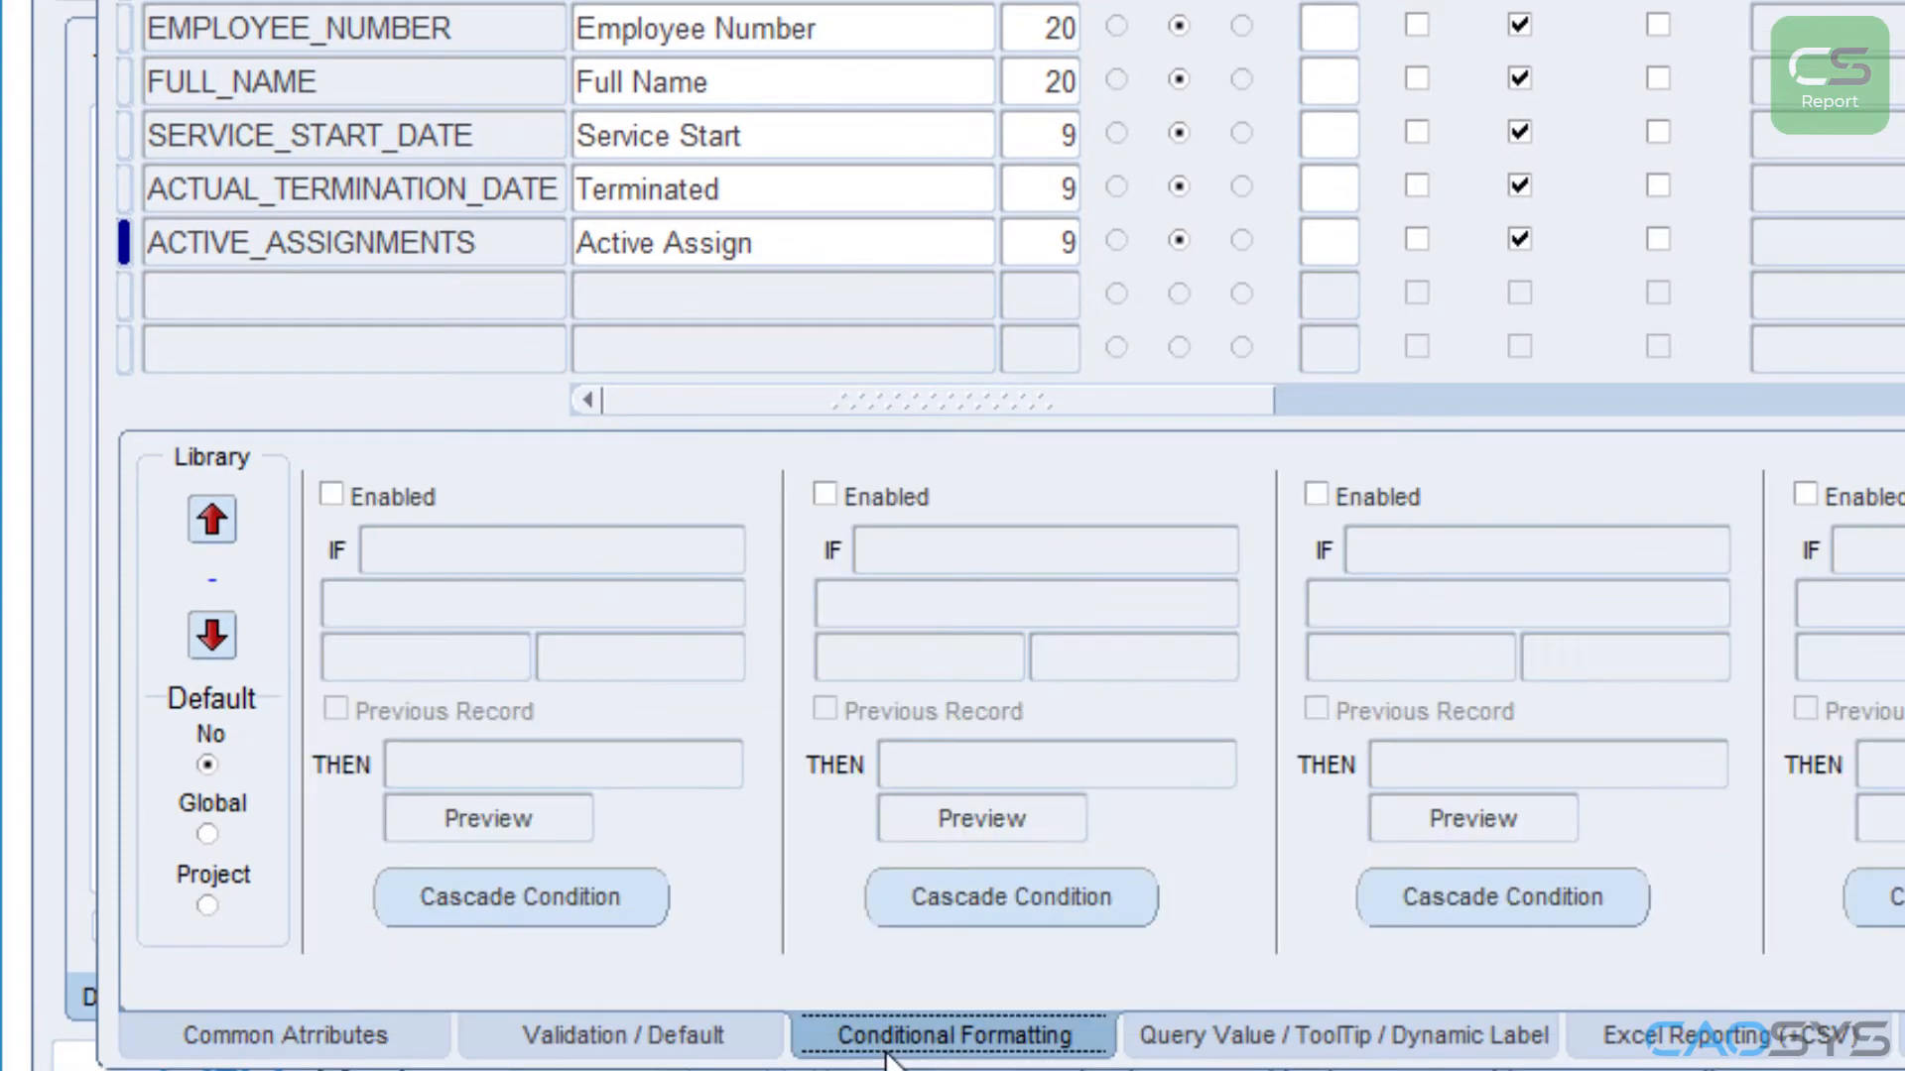
left_click(331, 496)
left_click(421, 548)
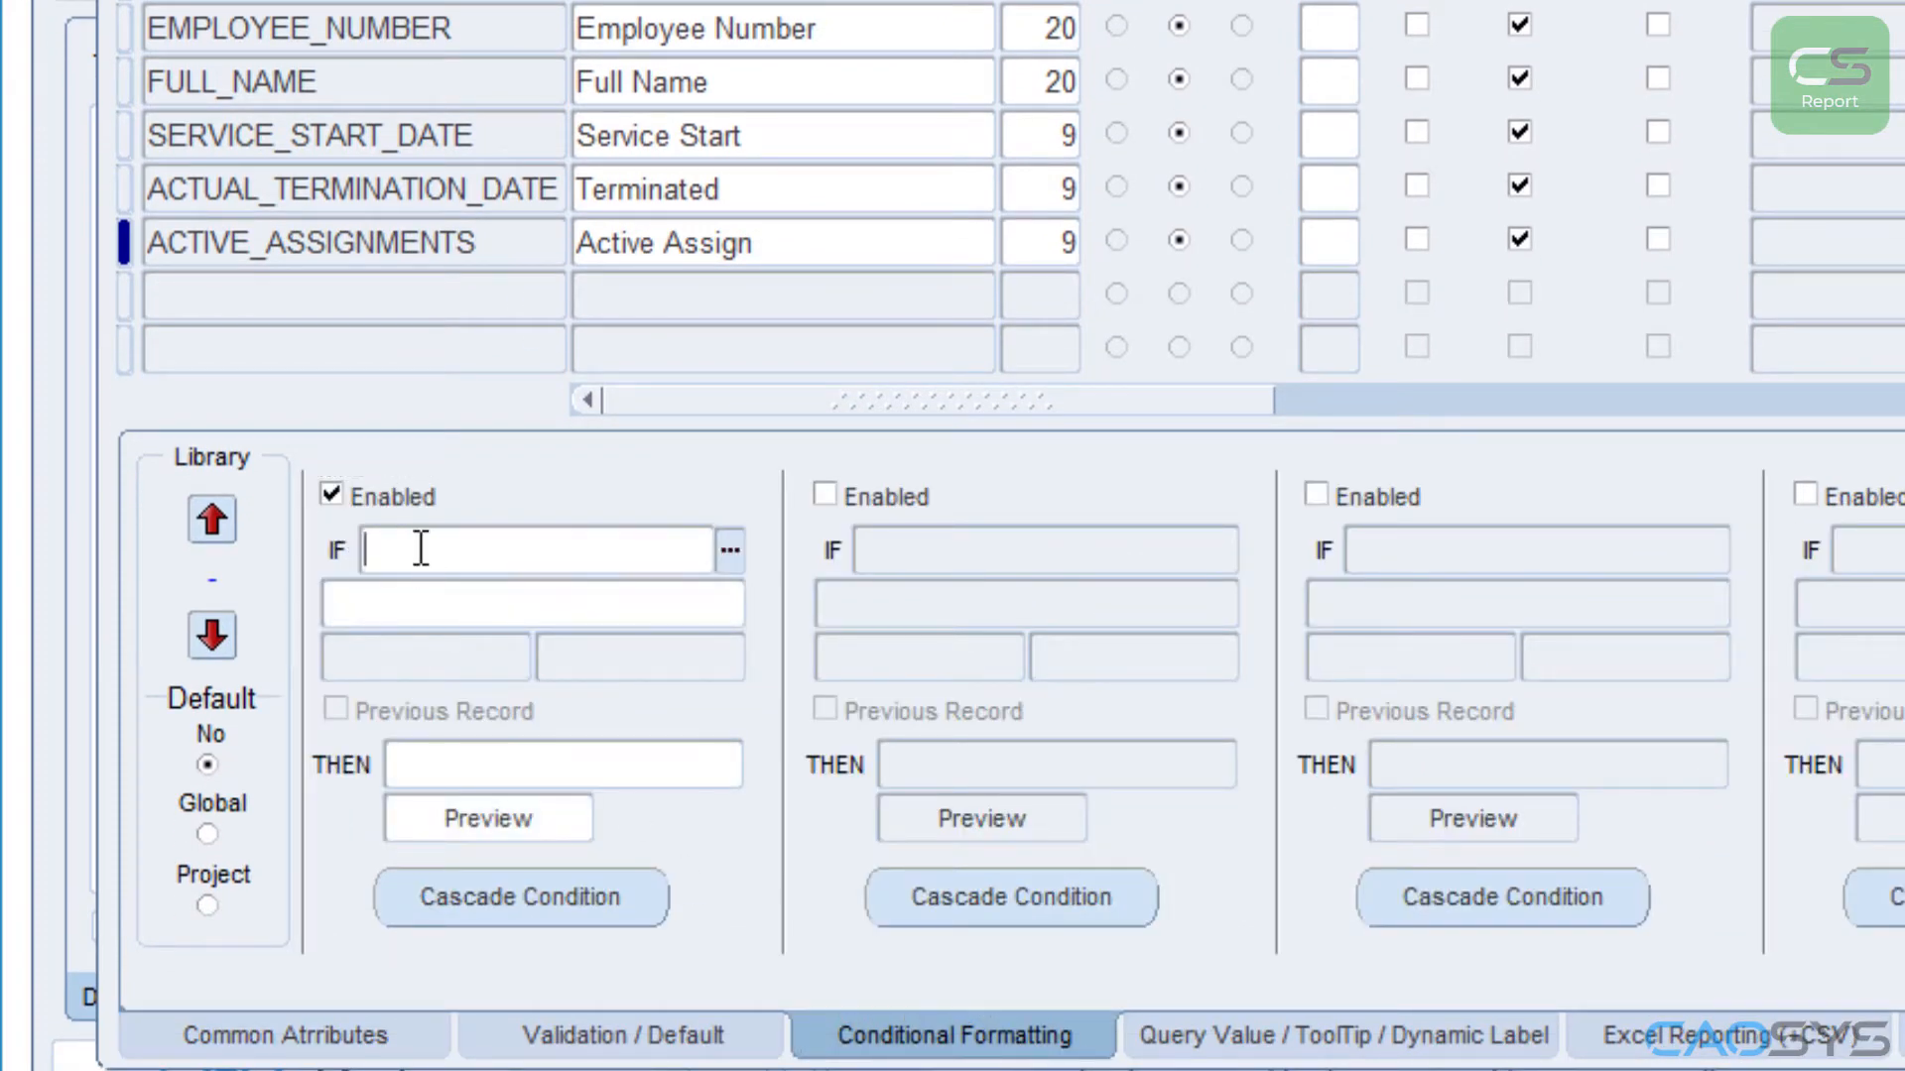
key("ctrl+l")
type("aCT%")
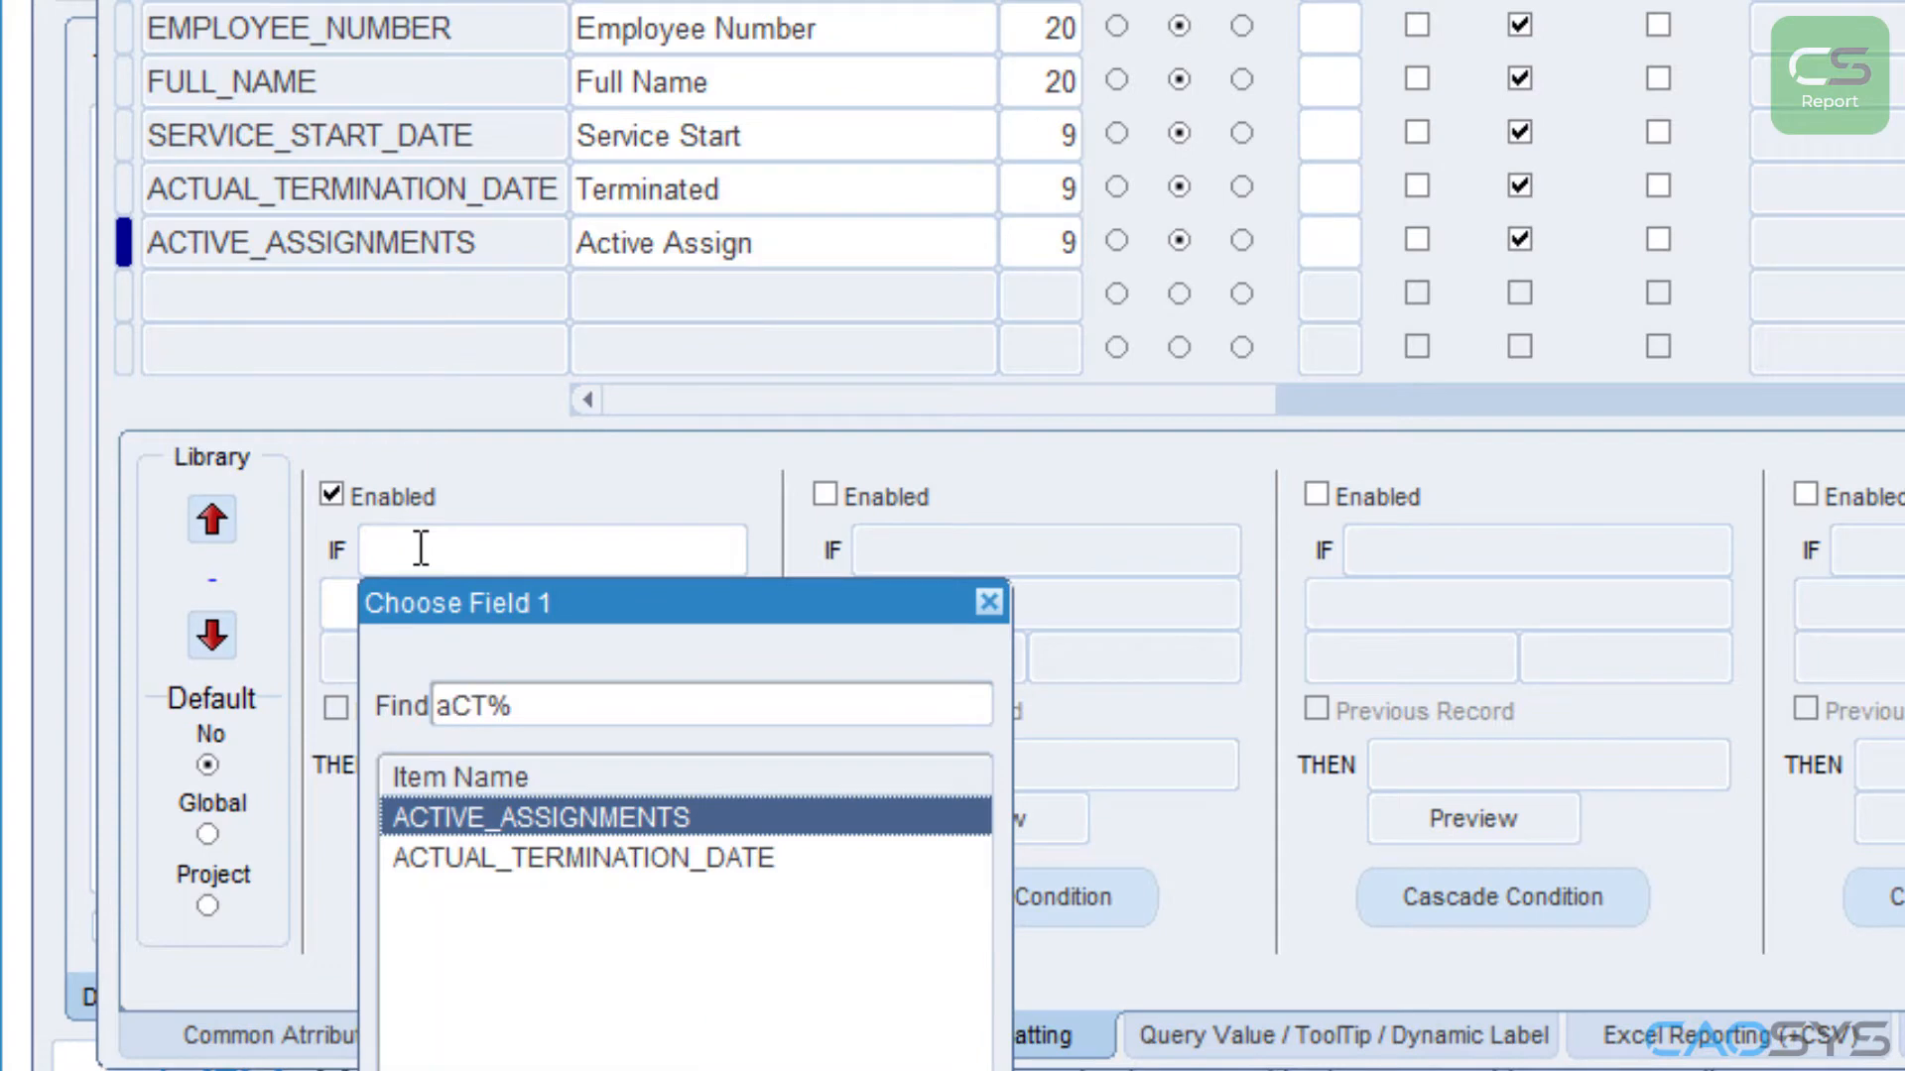
key("Return")
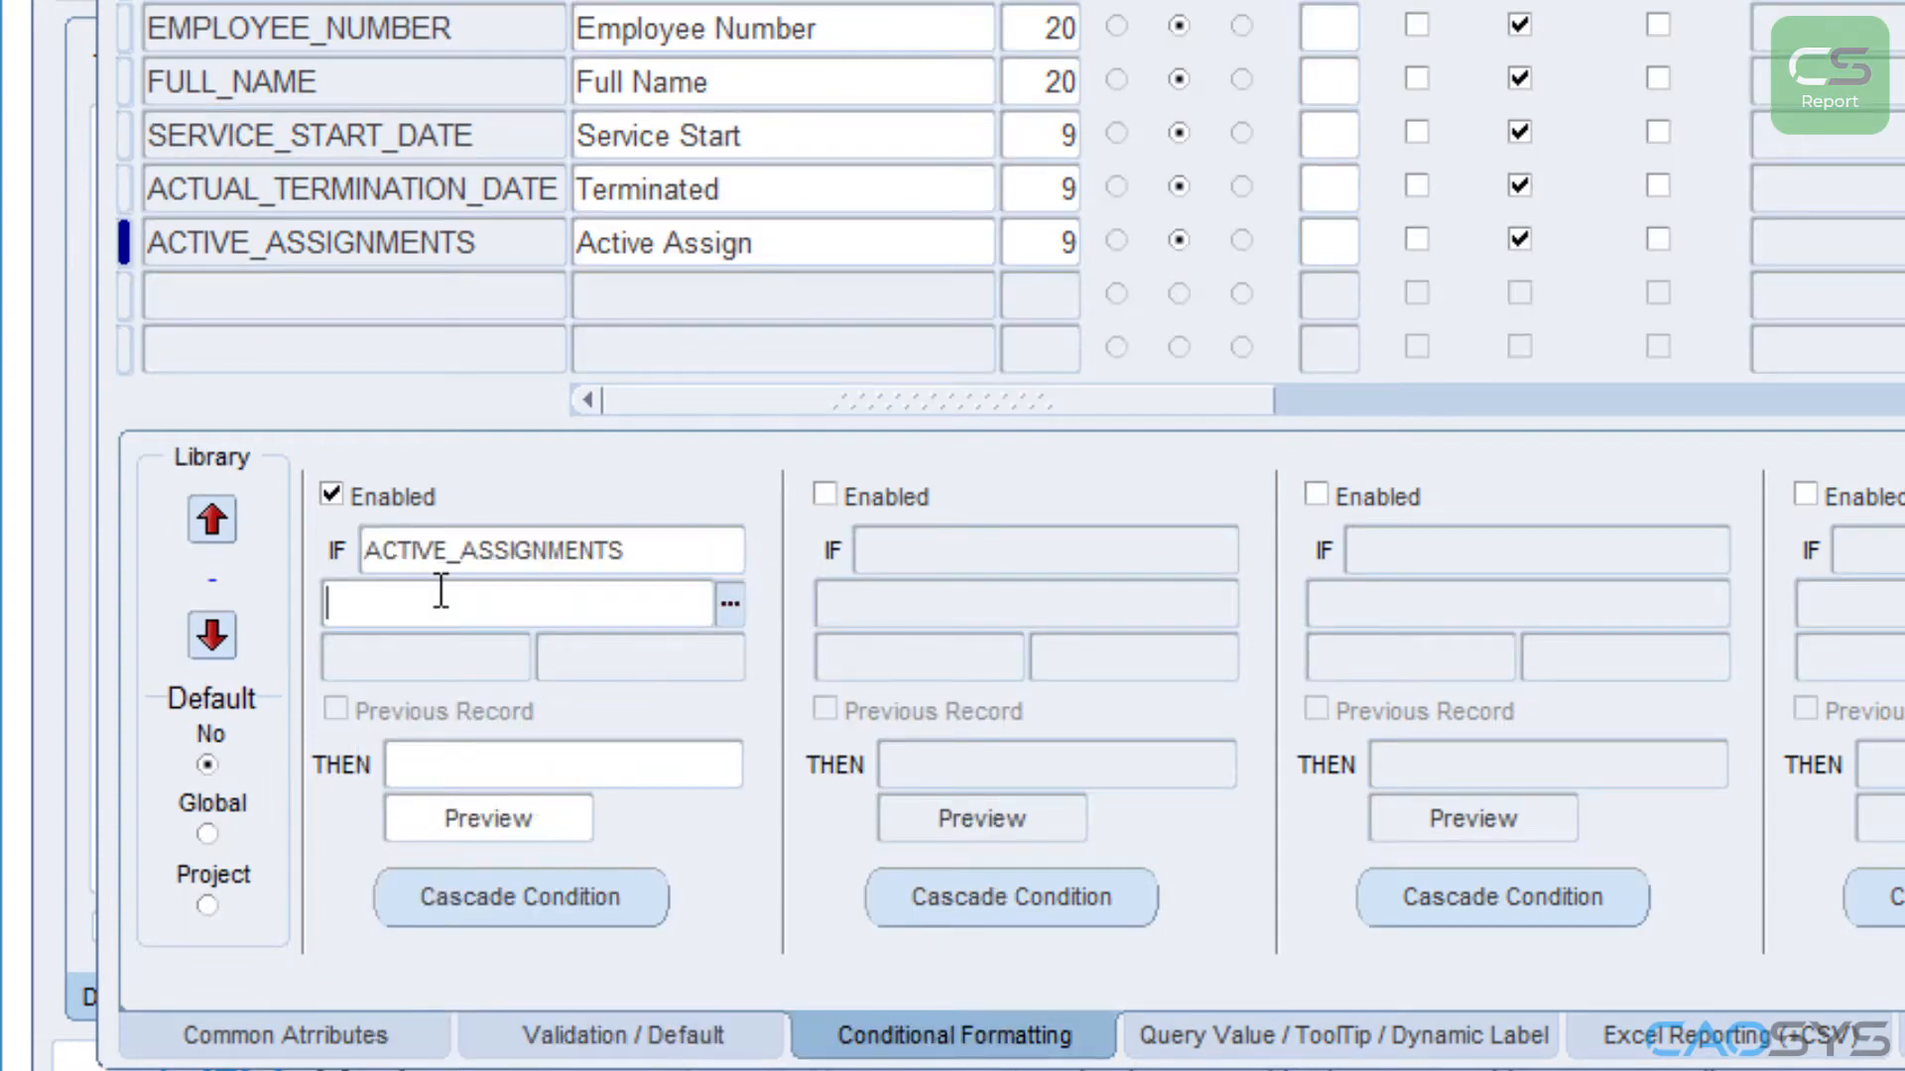
Step: Set the first formatting rule's condition to Greater than the value 0
type("g")
key("Tab")
key("Return")
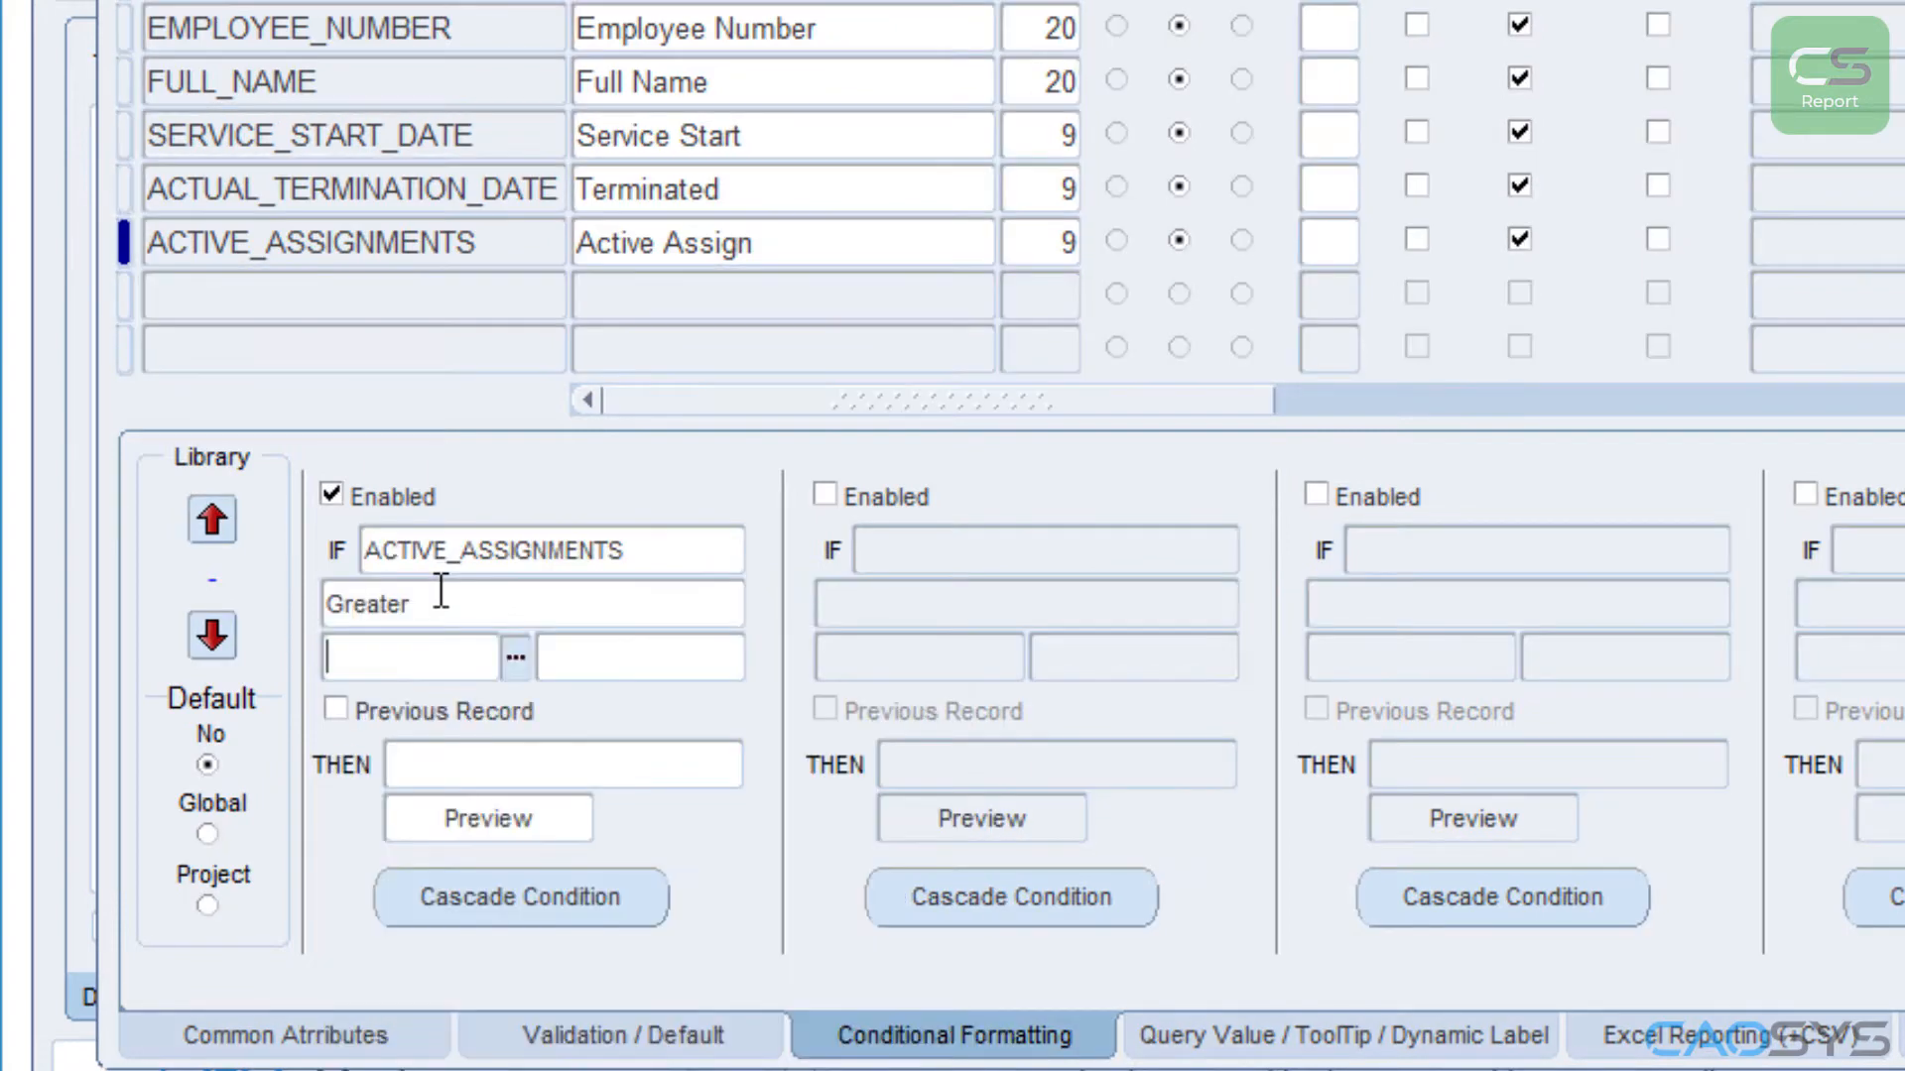
key("Tab")
type("0")
key("Tab")
Step: Assign the White/Red visual format to the first conditional formatting rule and close the items window
key("Tab")
type("w")
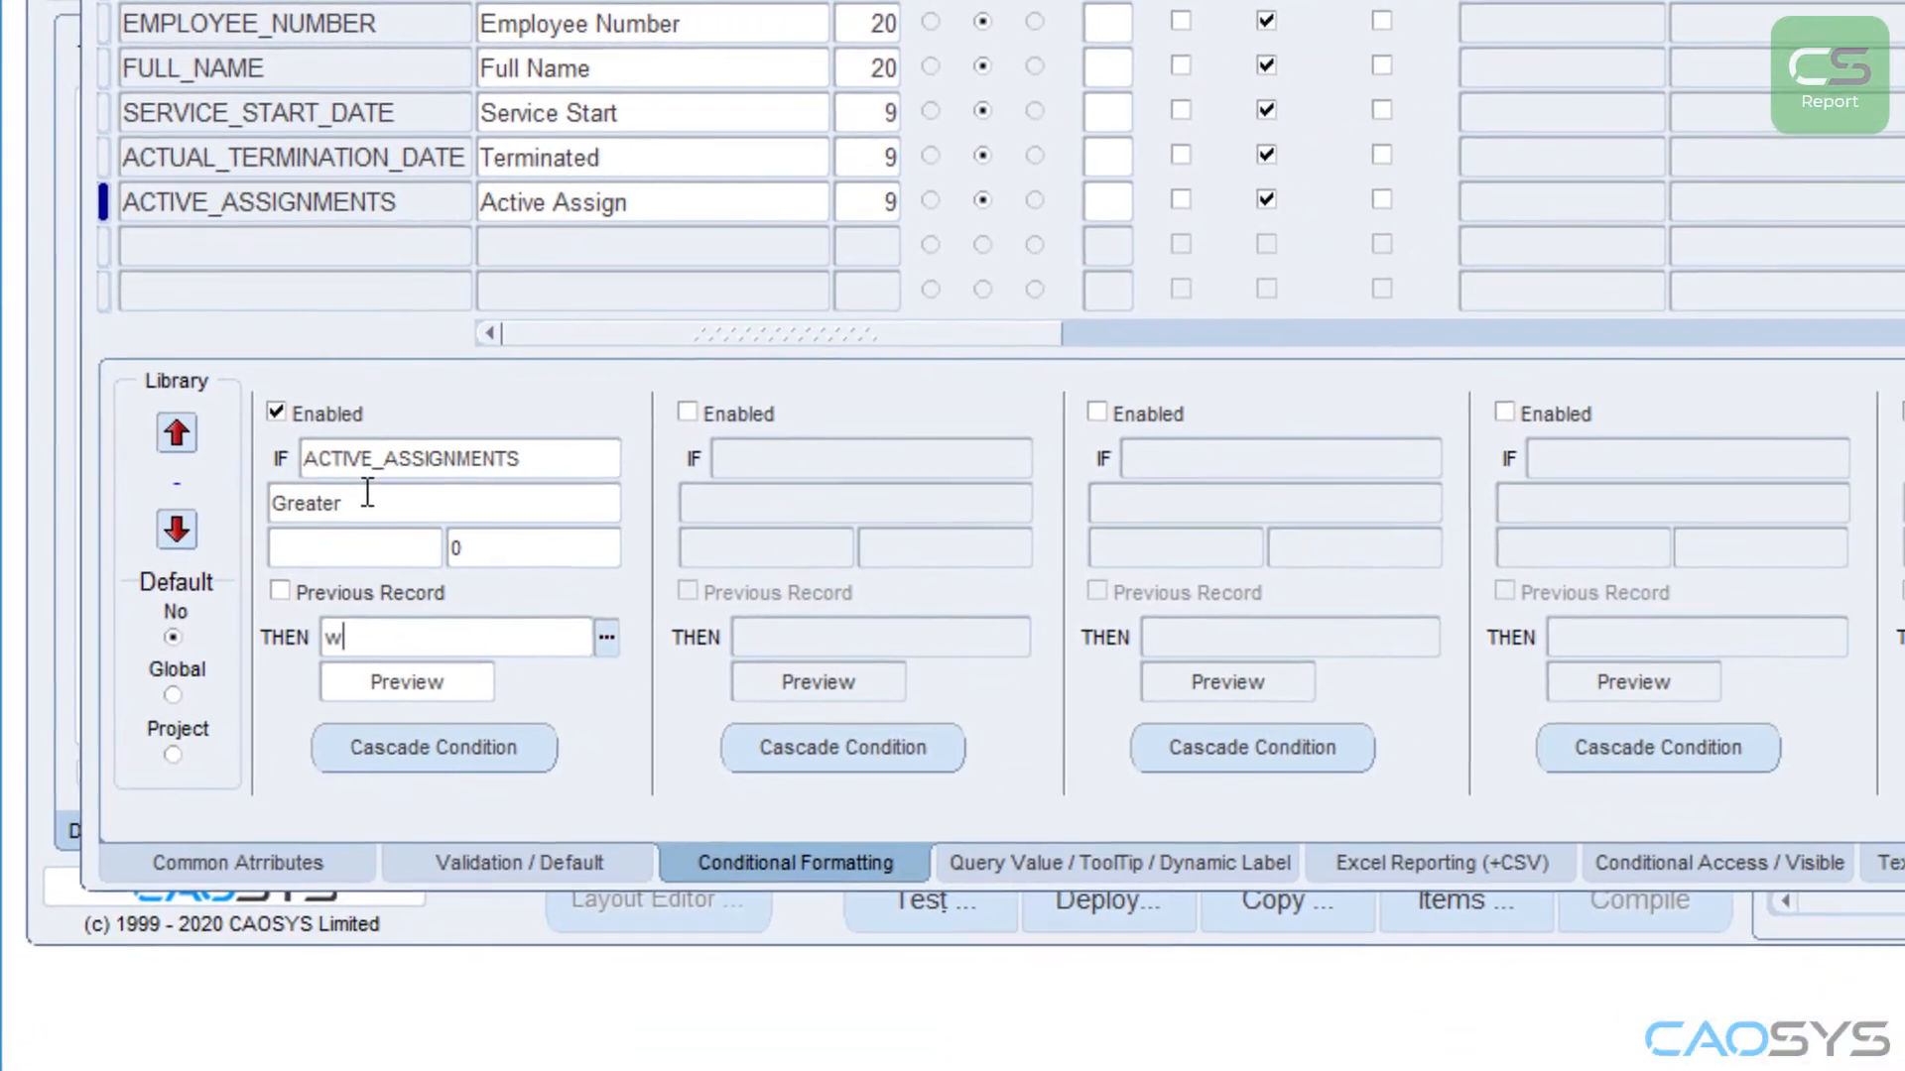
key("Tab")
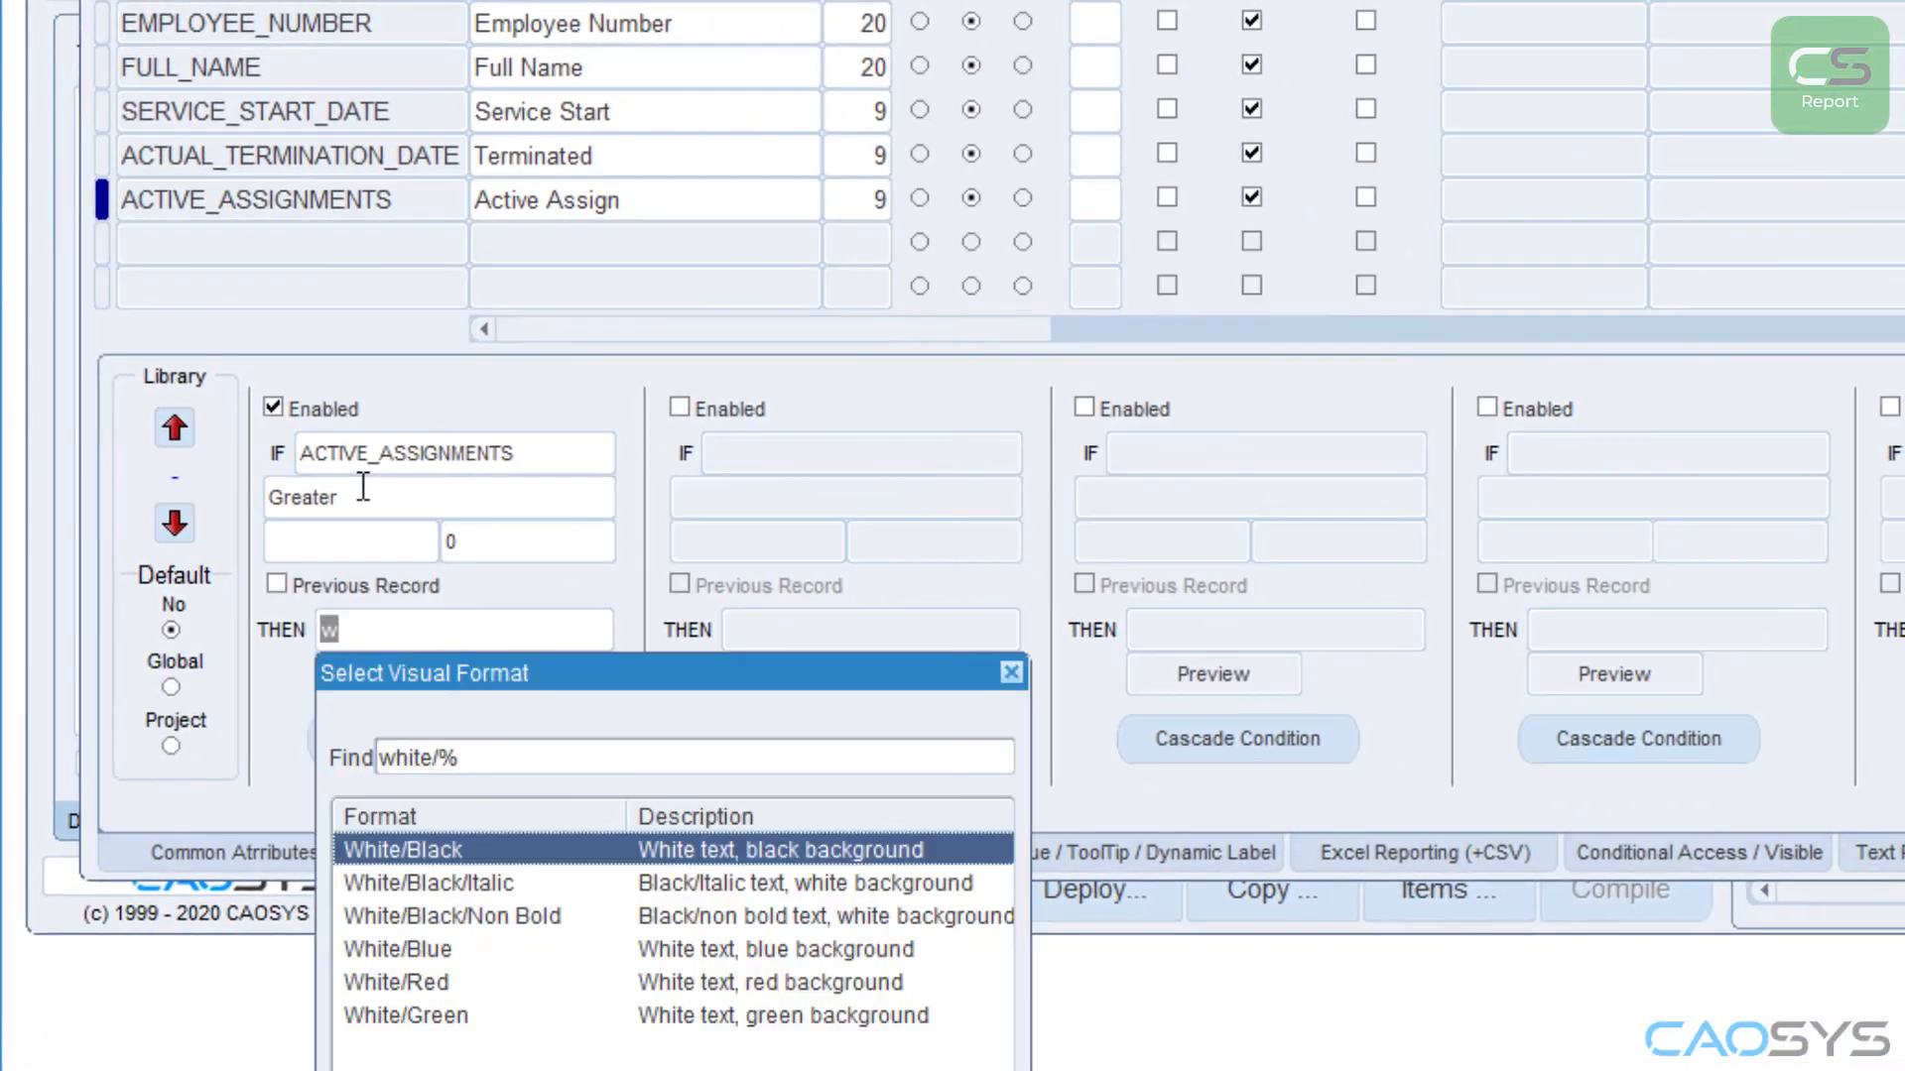
key("Down")
key("Down")
key("Down")
key("Down")
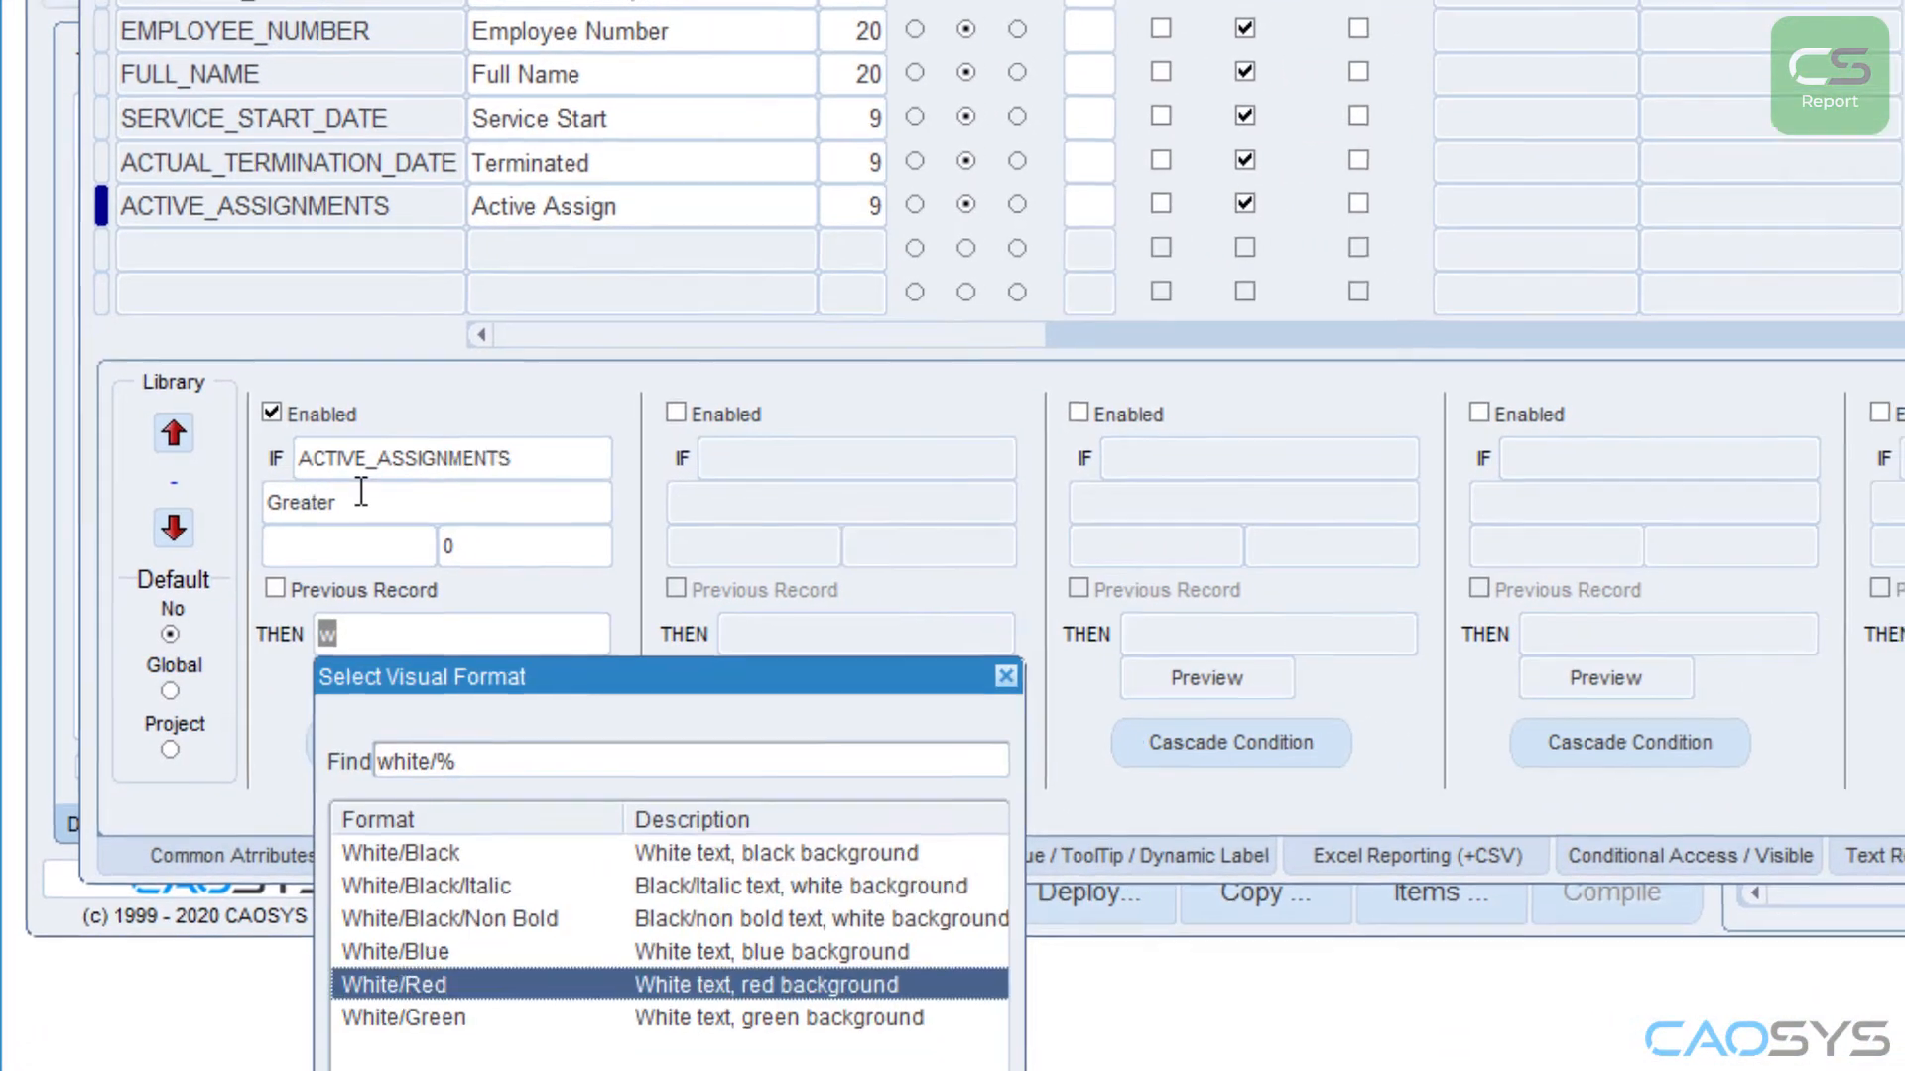
key("Return")
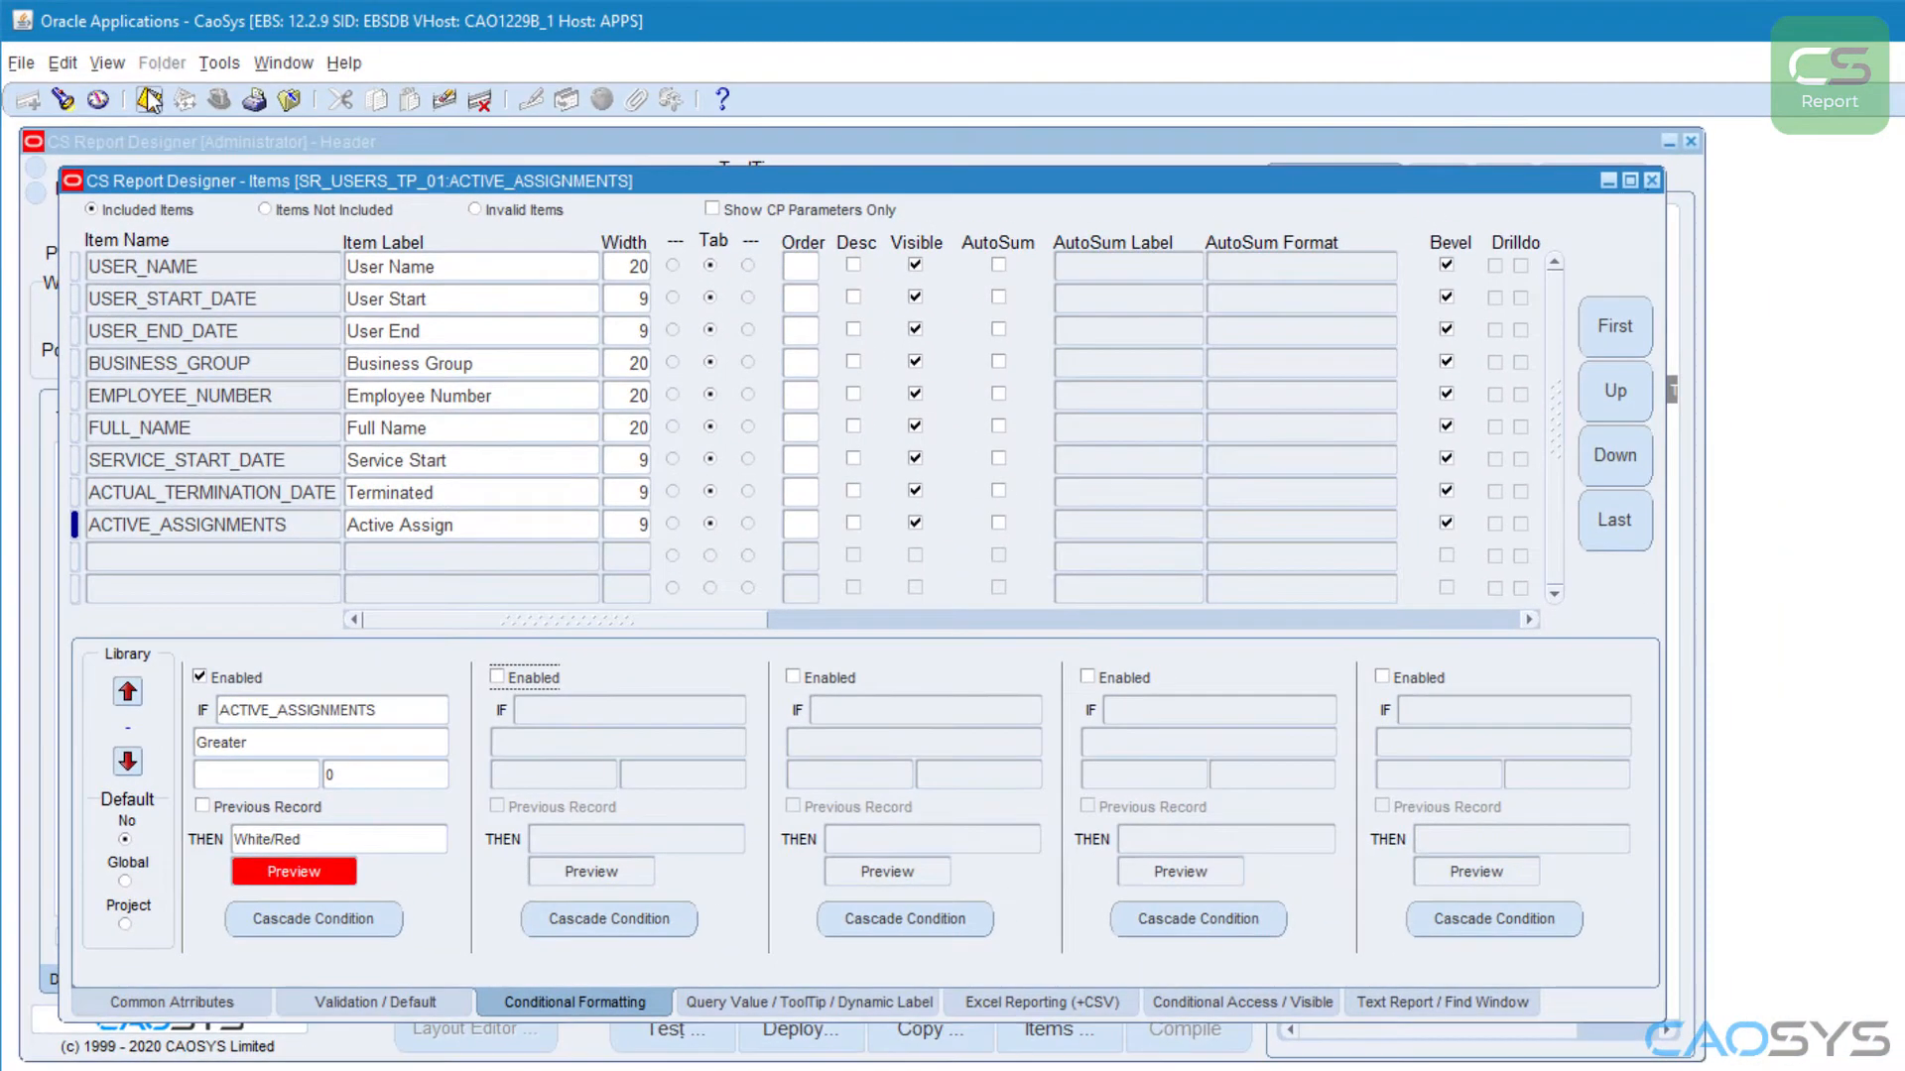
left_click(1652, 180)
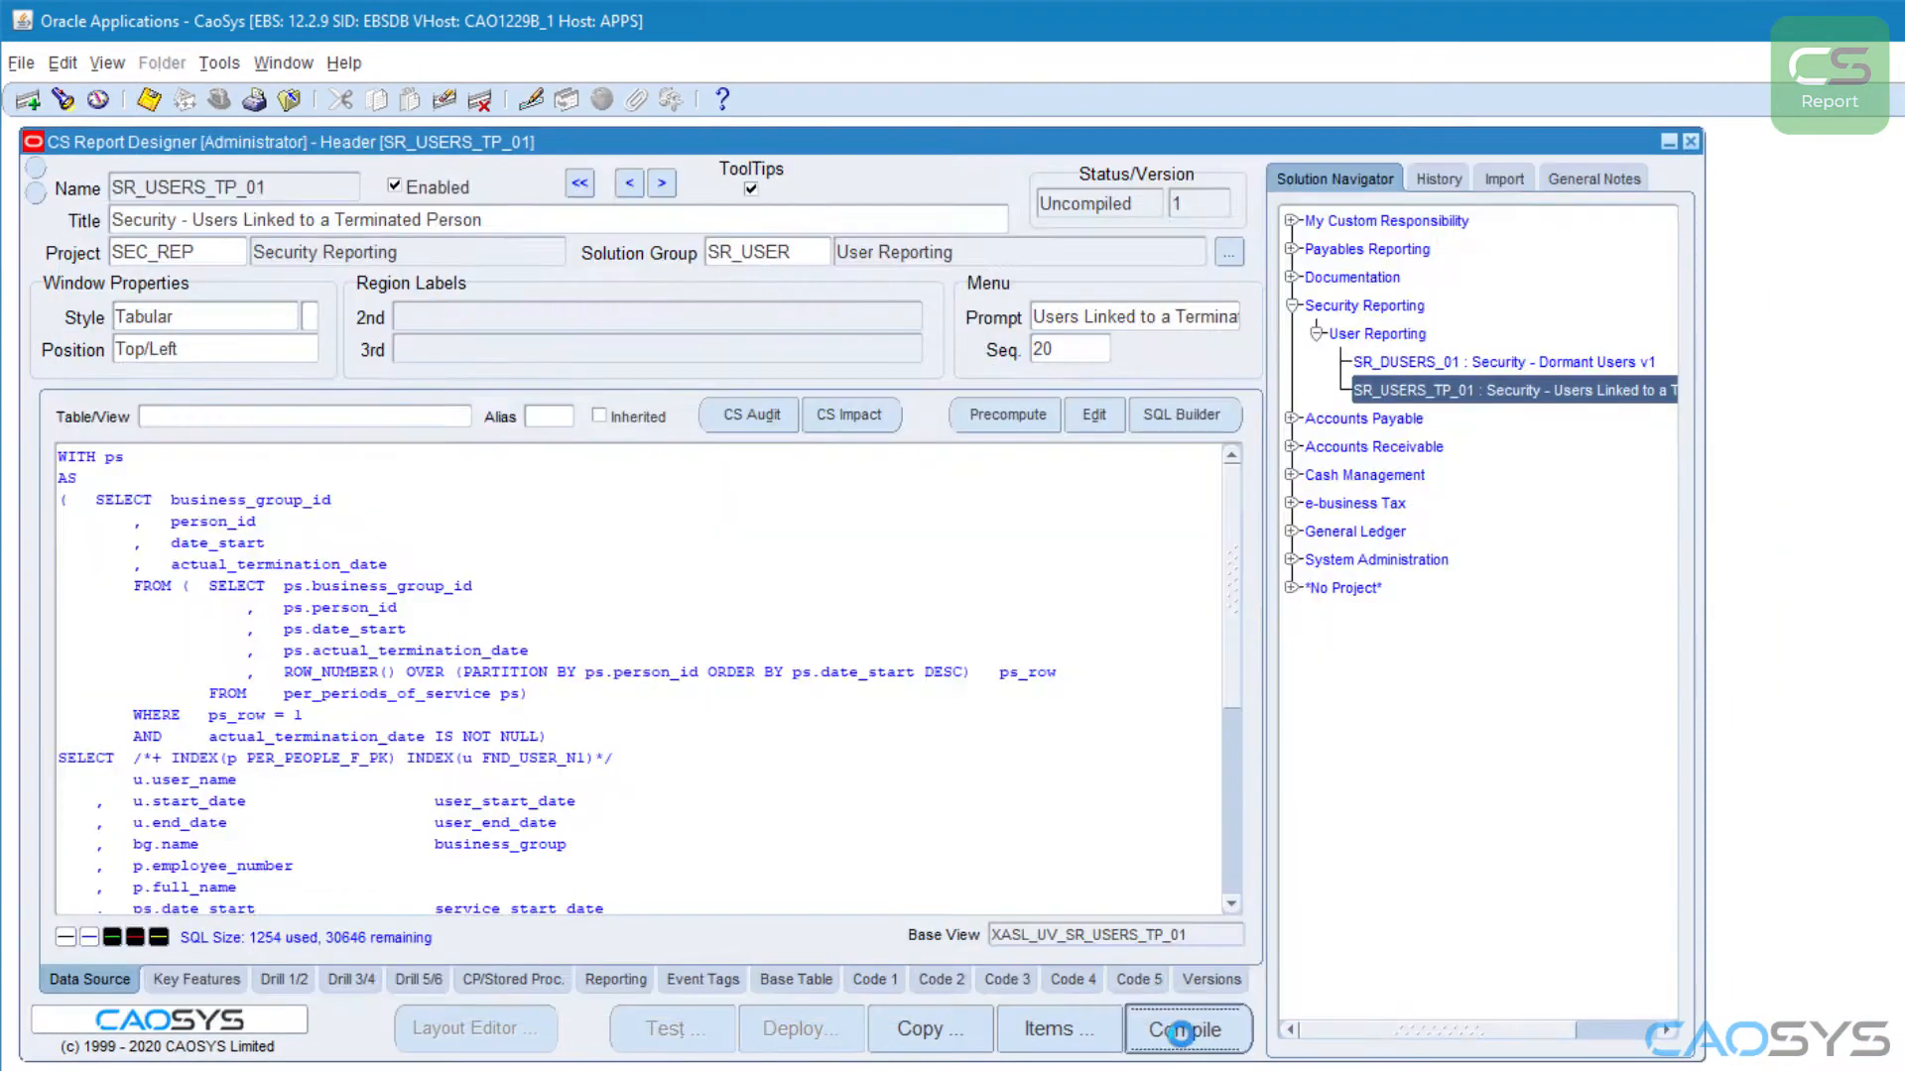
Step: Compile the solution and test-run the report without any limiting criteria, closing the results window when done
left_click(673, 1012)
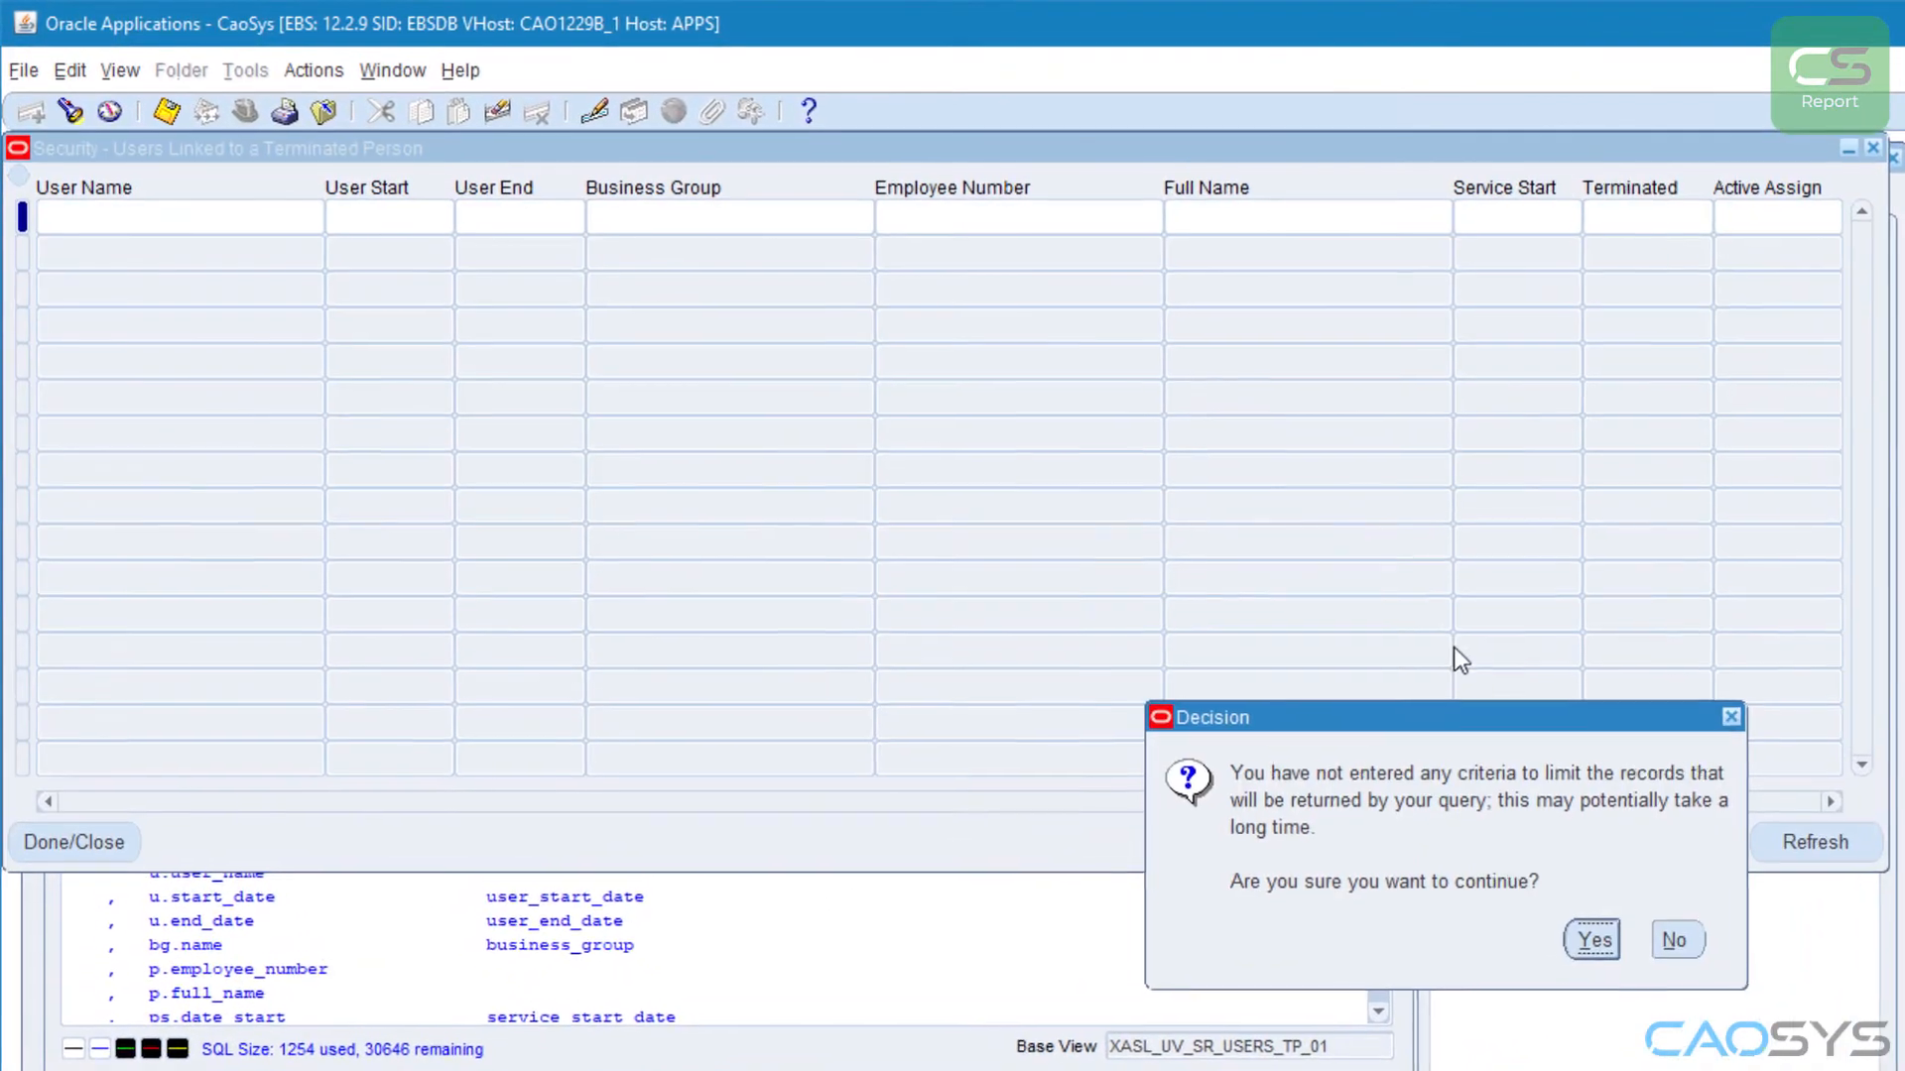
key("Return")
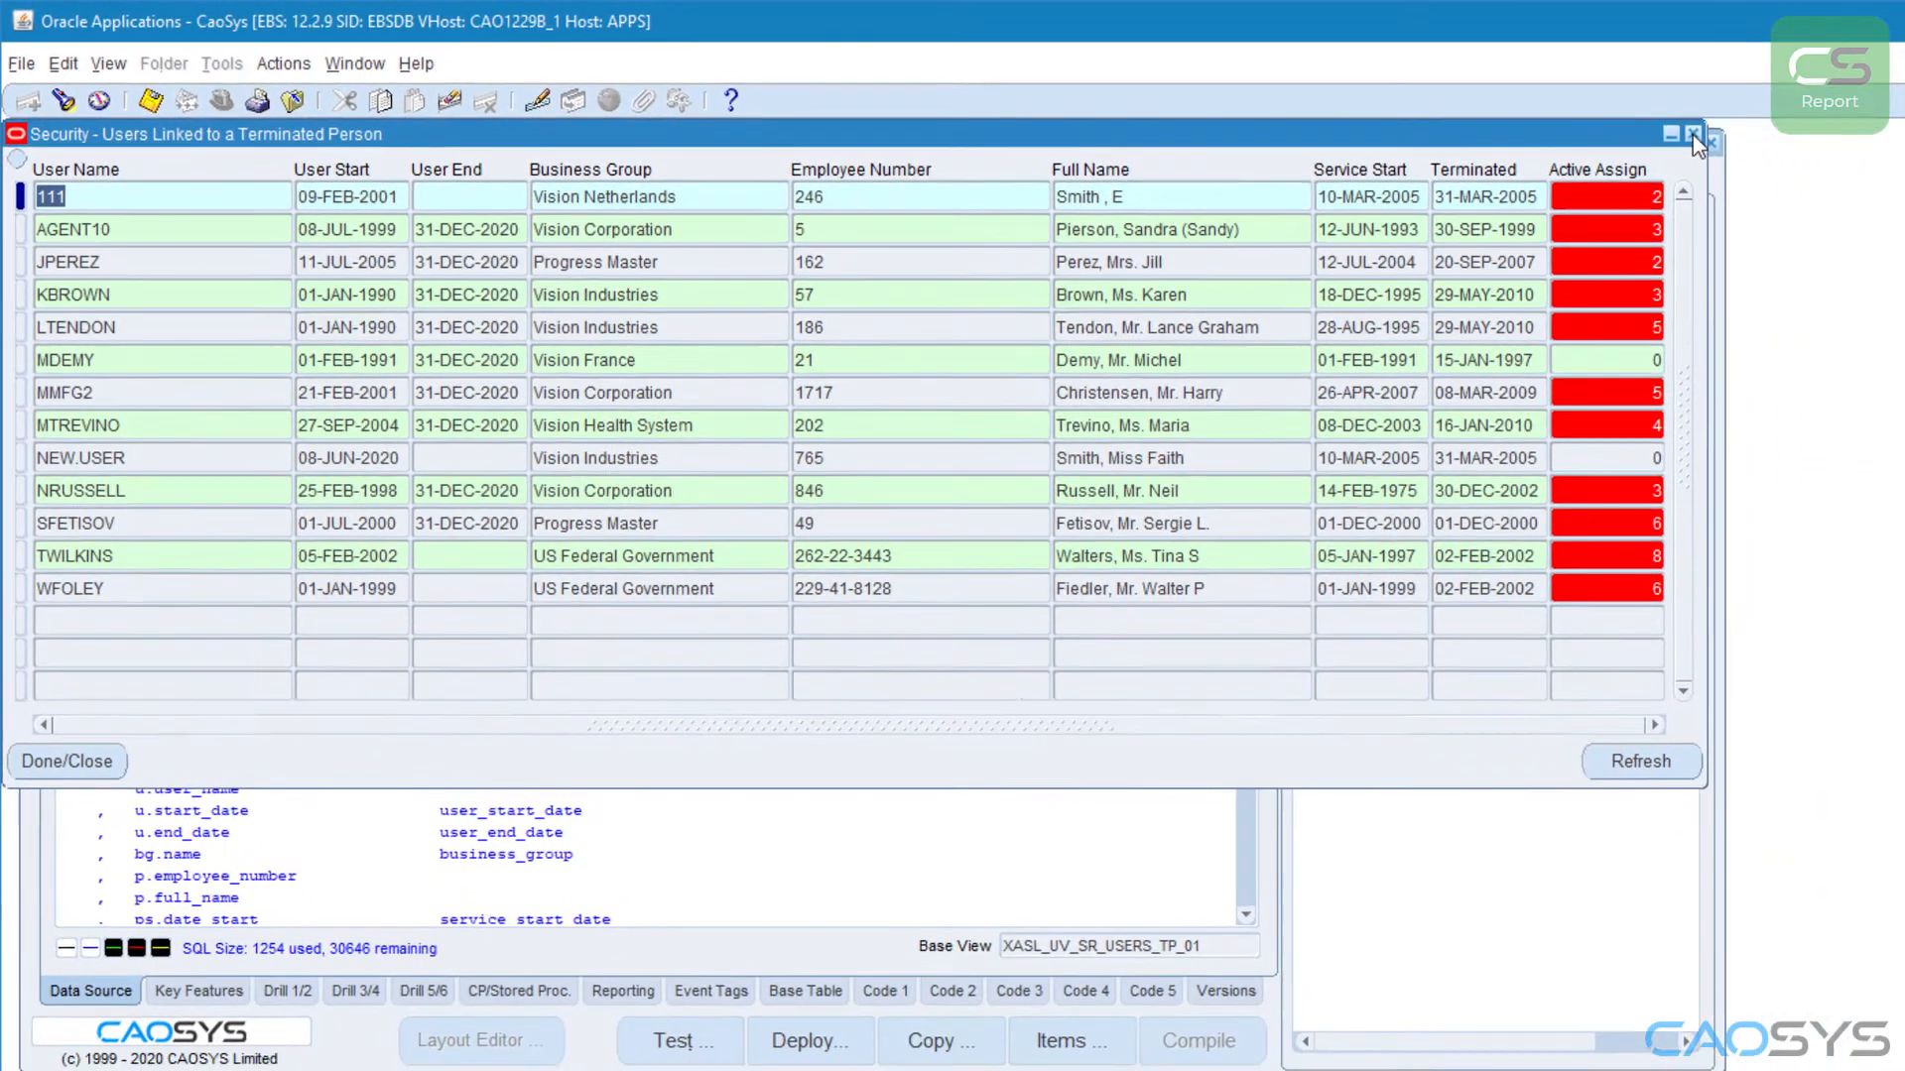
left_click(1874, 148)
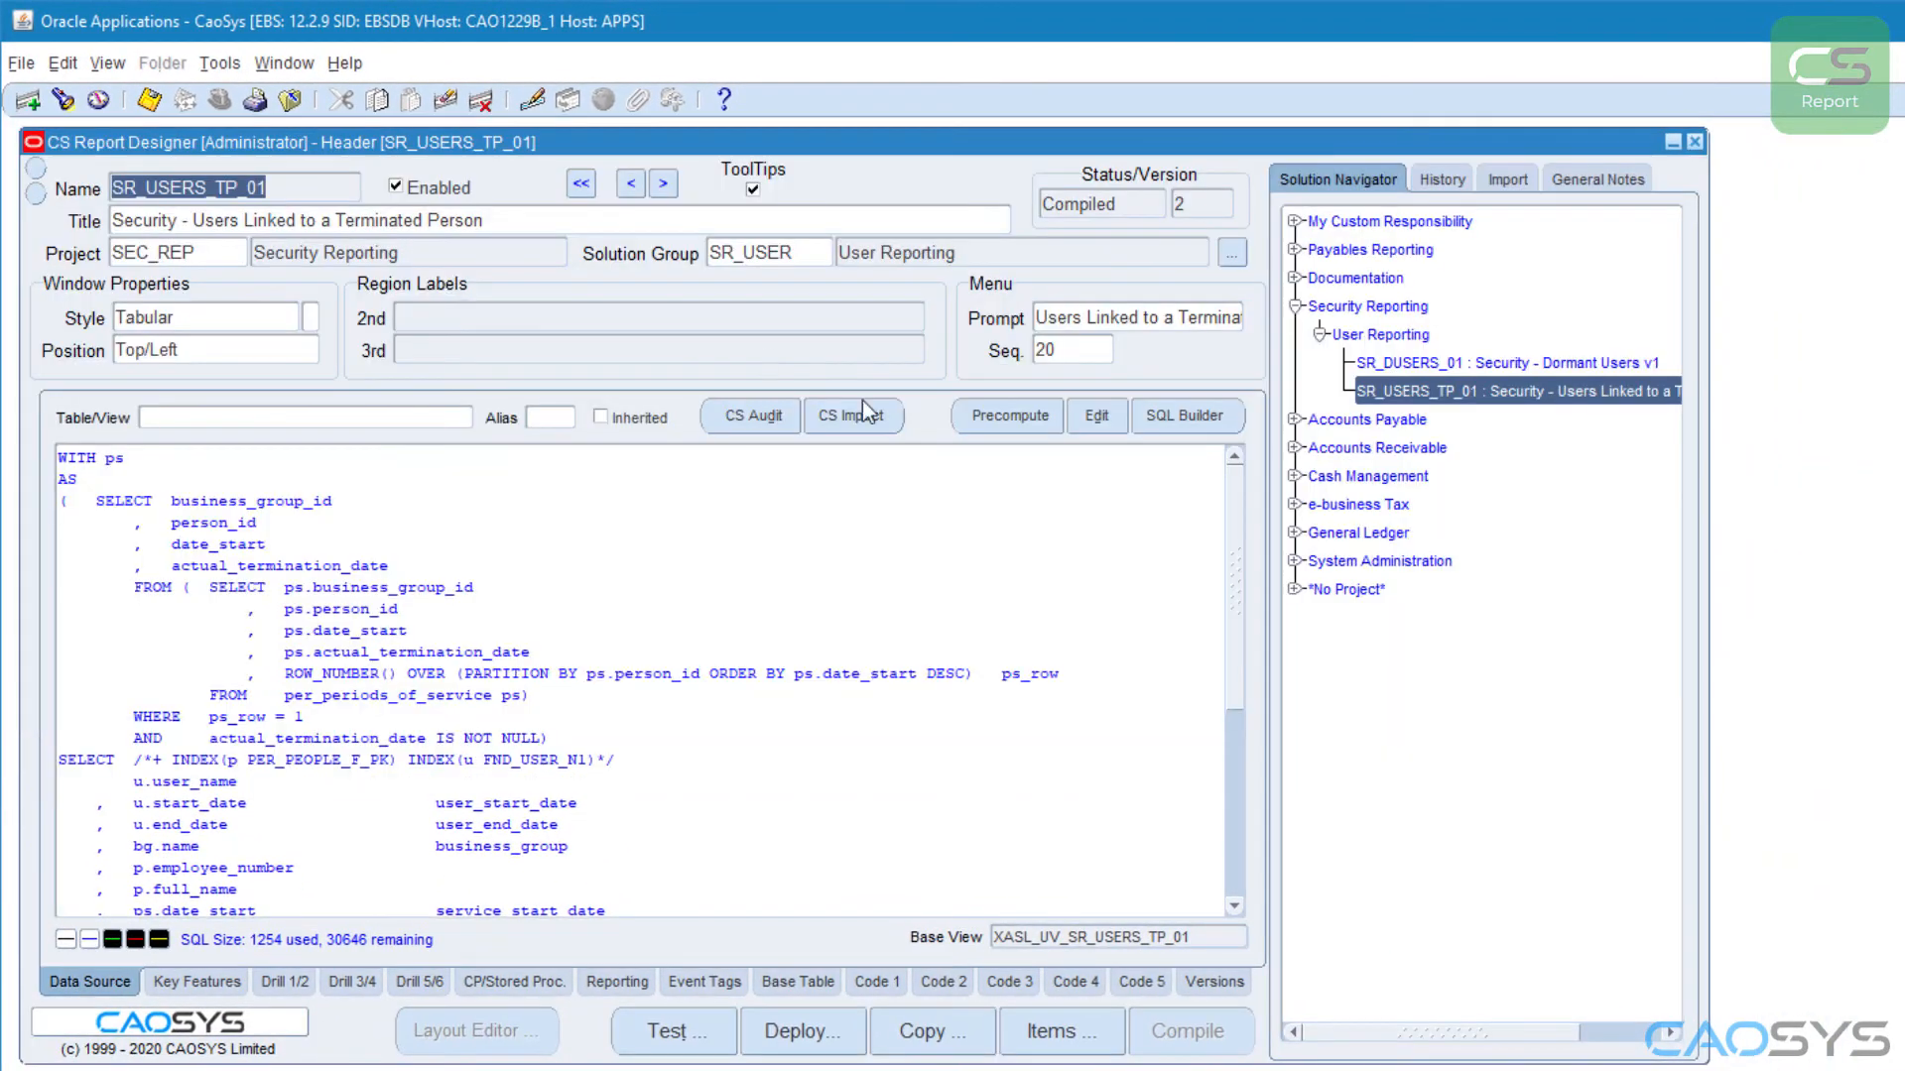
Step: Enable Excel reporting and its independent concurrent program, using the solution title "Security - Users Linked to a Terminated Person" as the program name
left_click(633, 984)
left_click(127, 463)
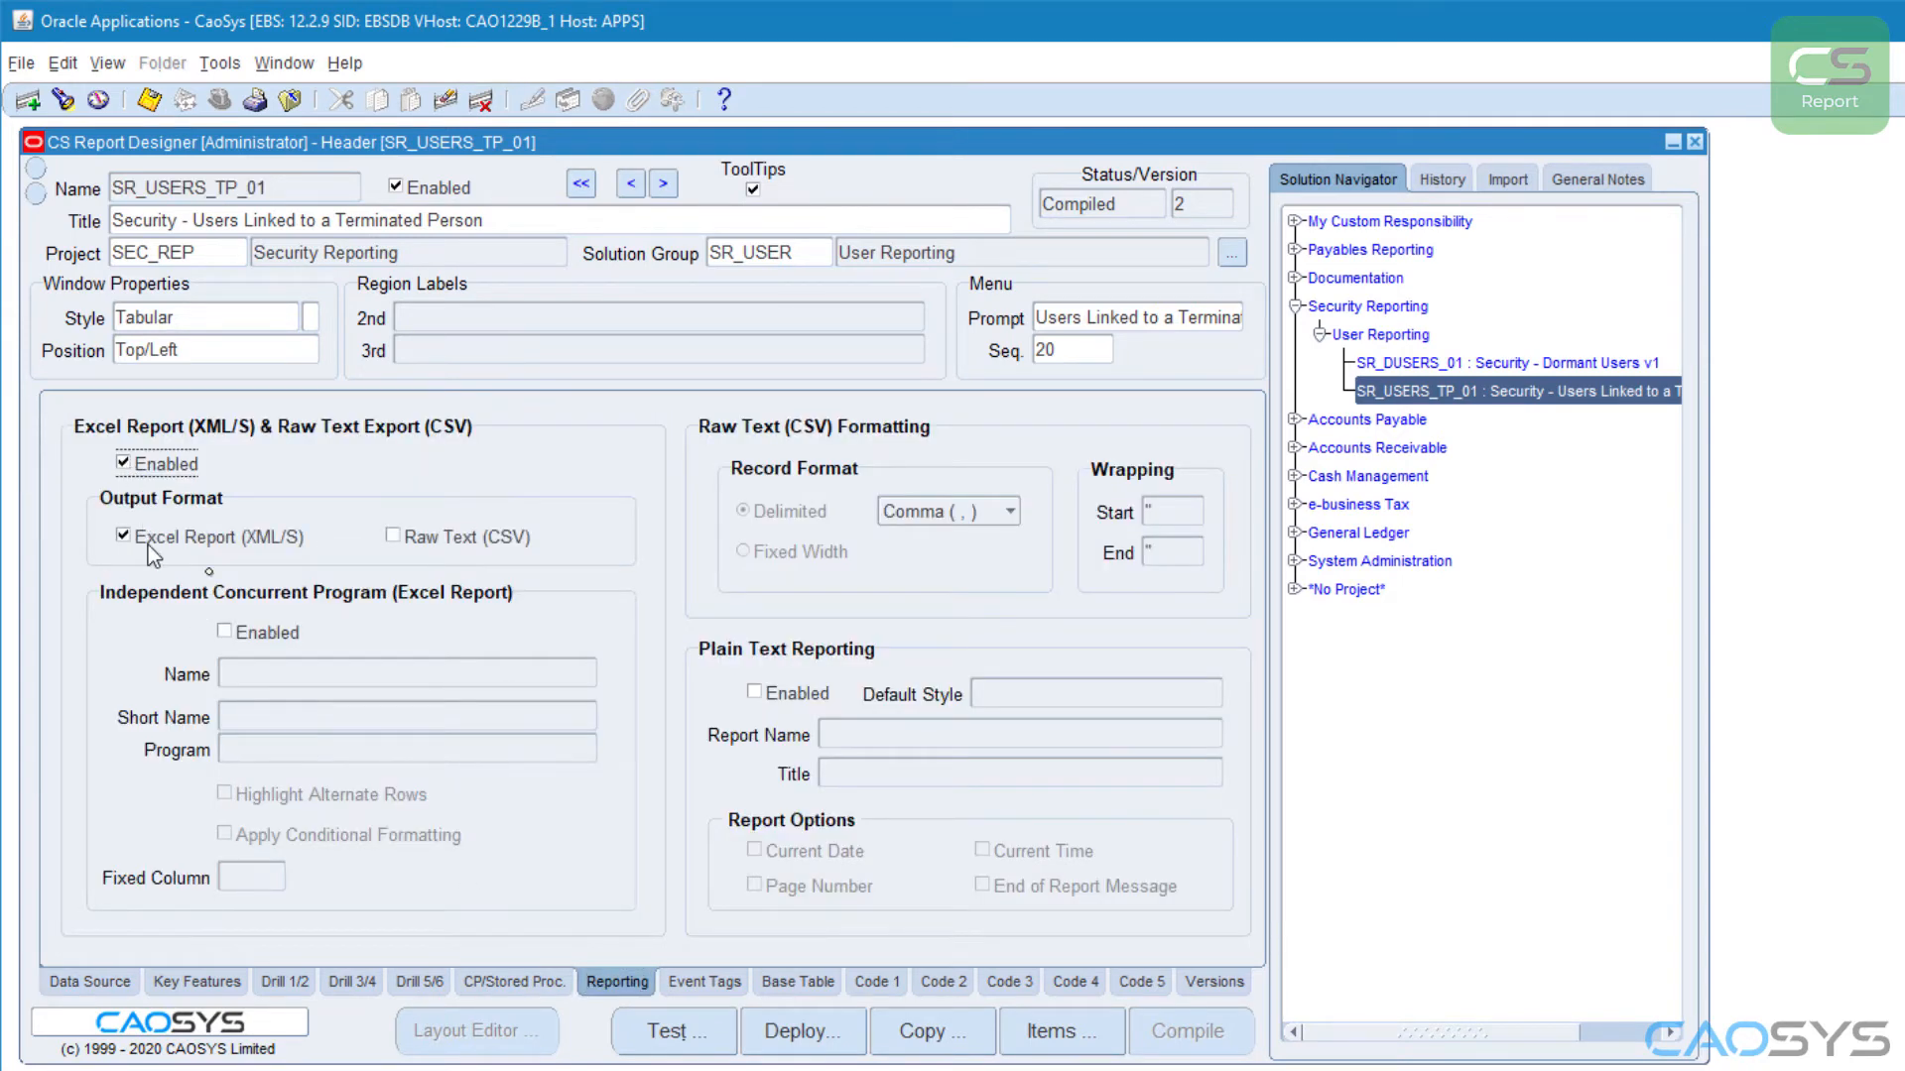
left_click(224, 633)
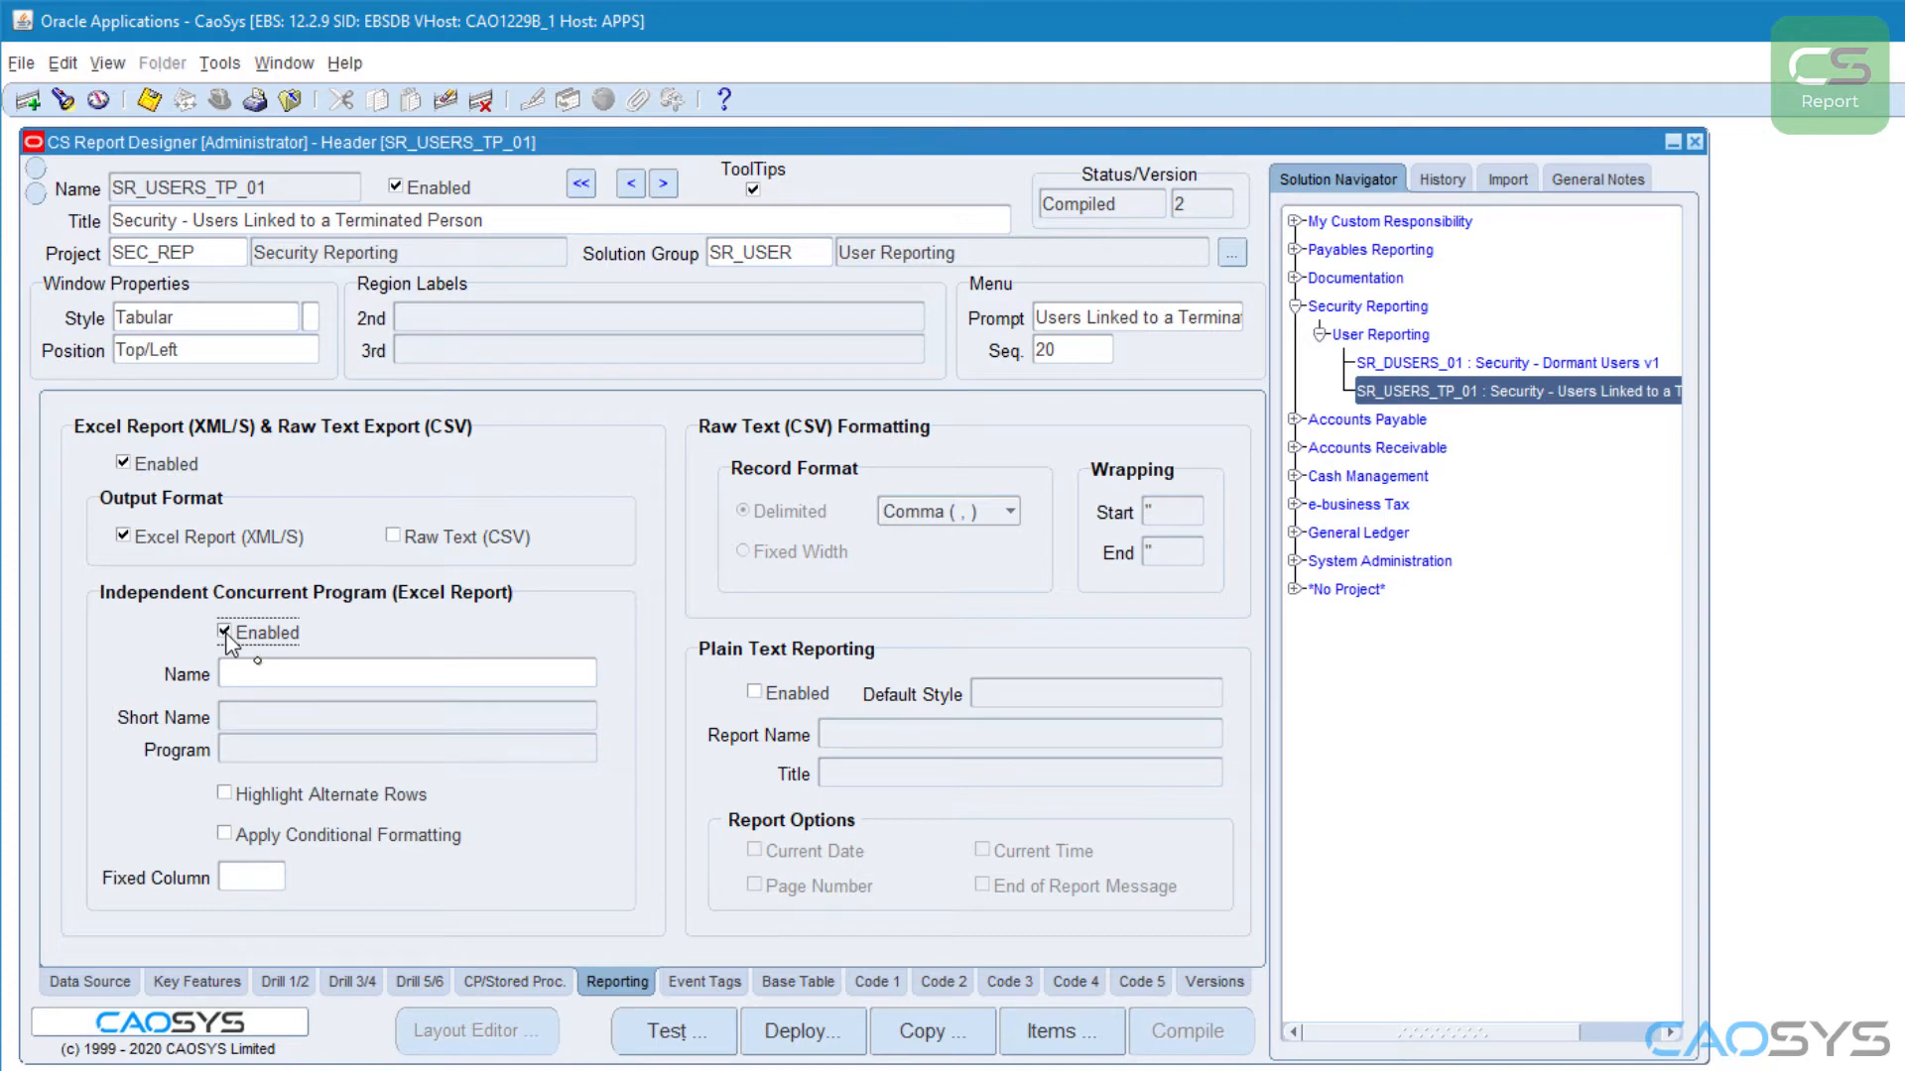
double_click(246, 675)
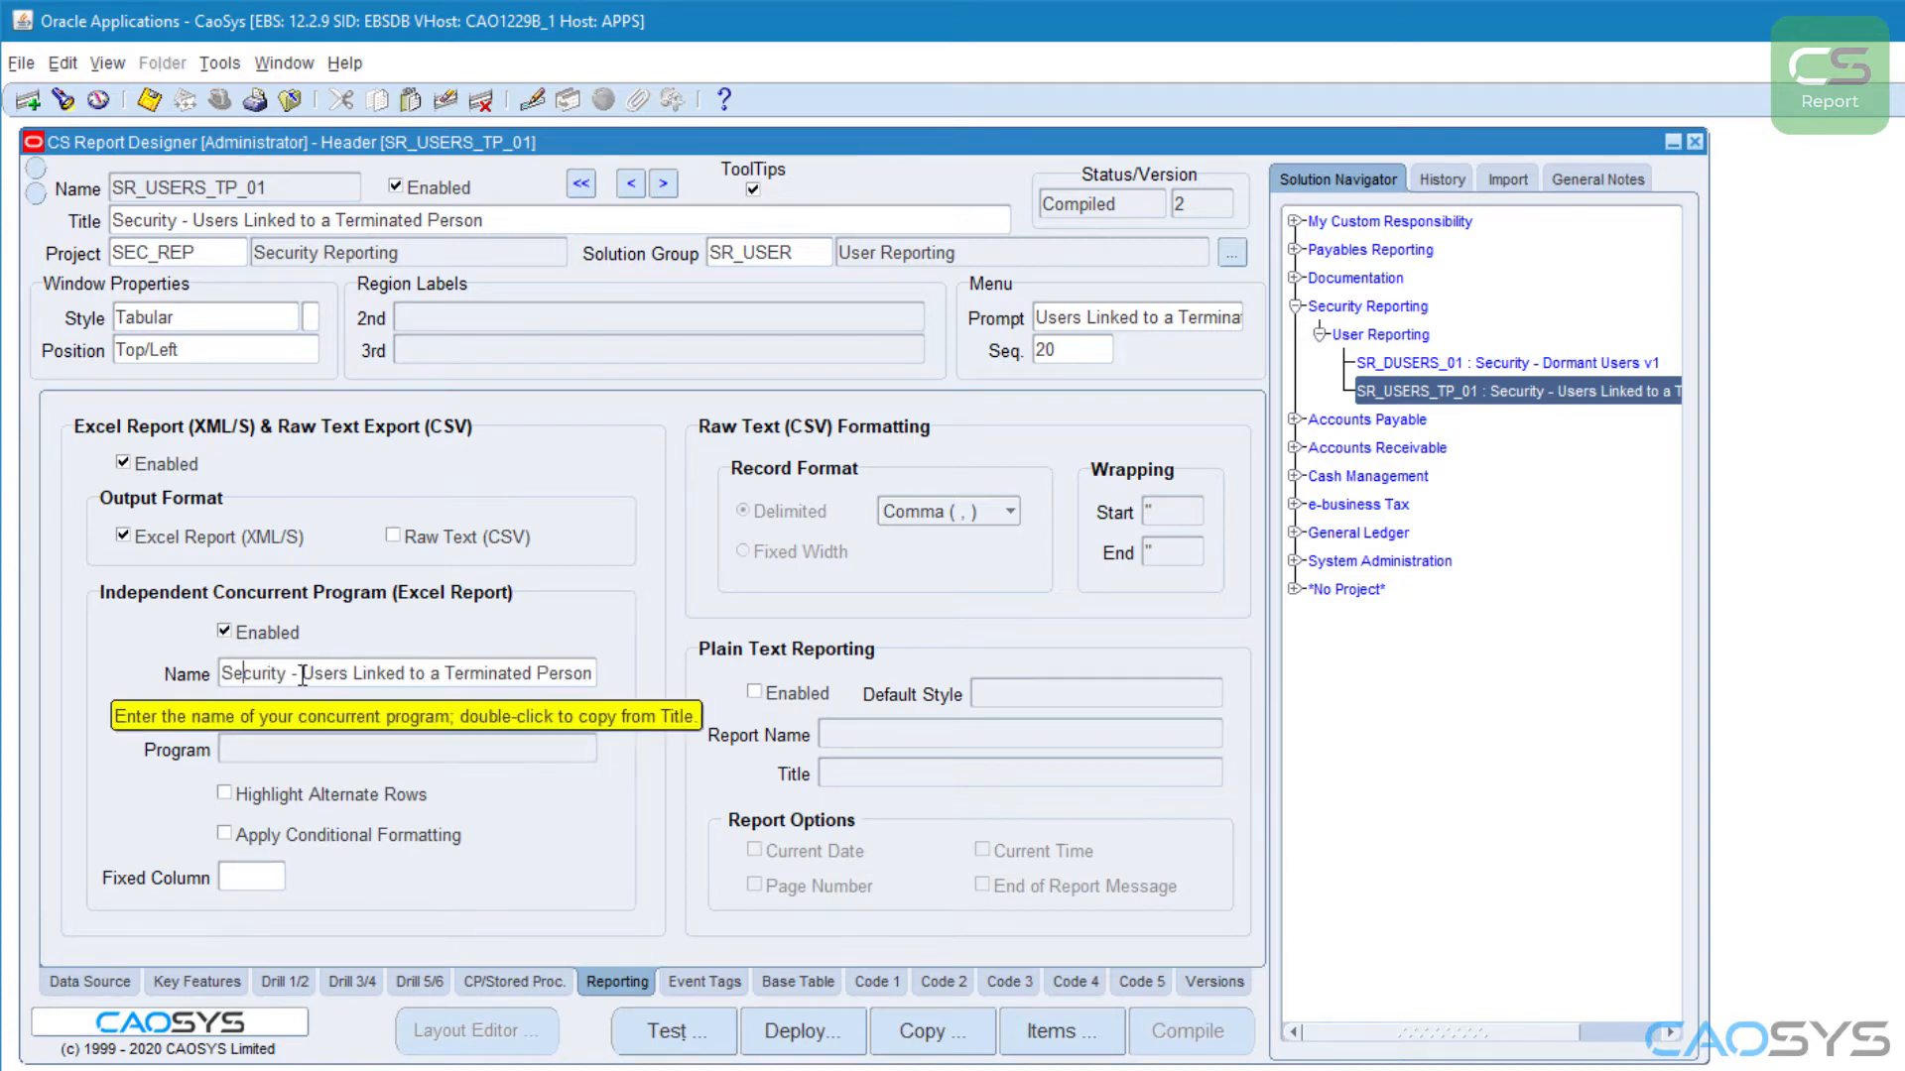
Step: Enable Highlight Alternate Rows and Apply Conditional Formatting for the Excel report, and save and recompile the solution
left_click(250, 804)
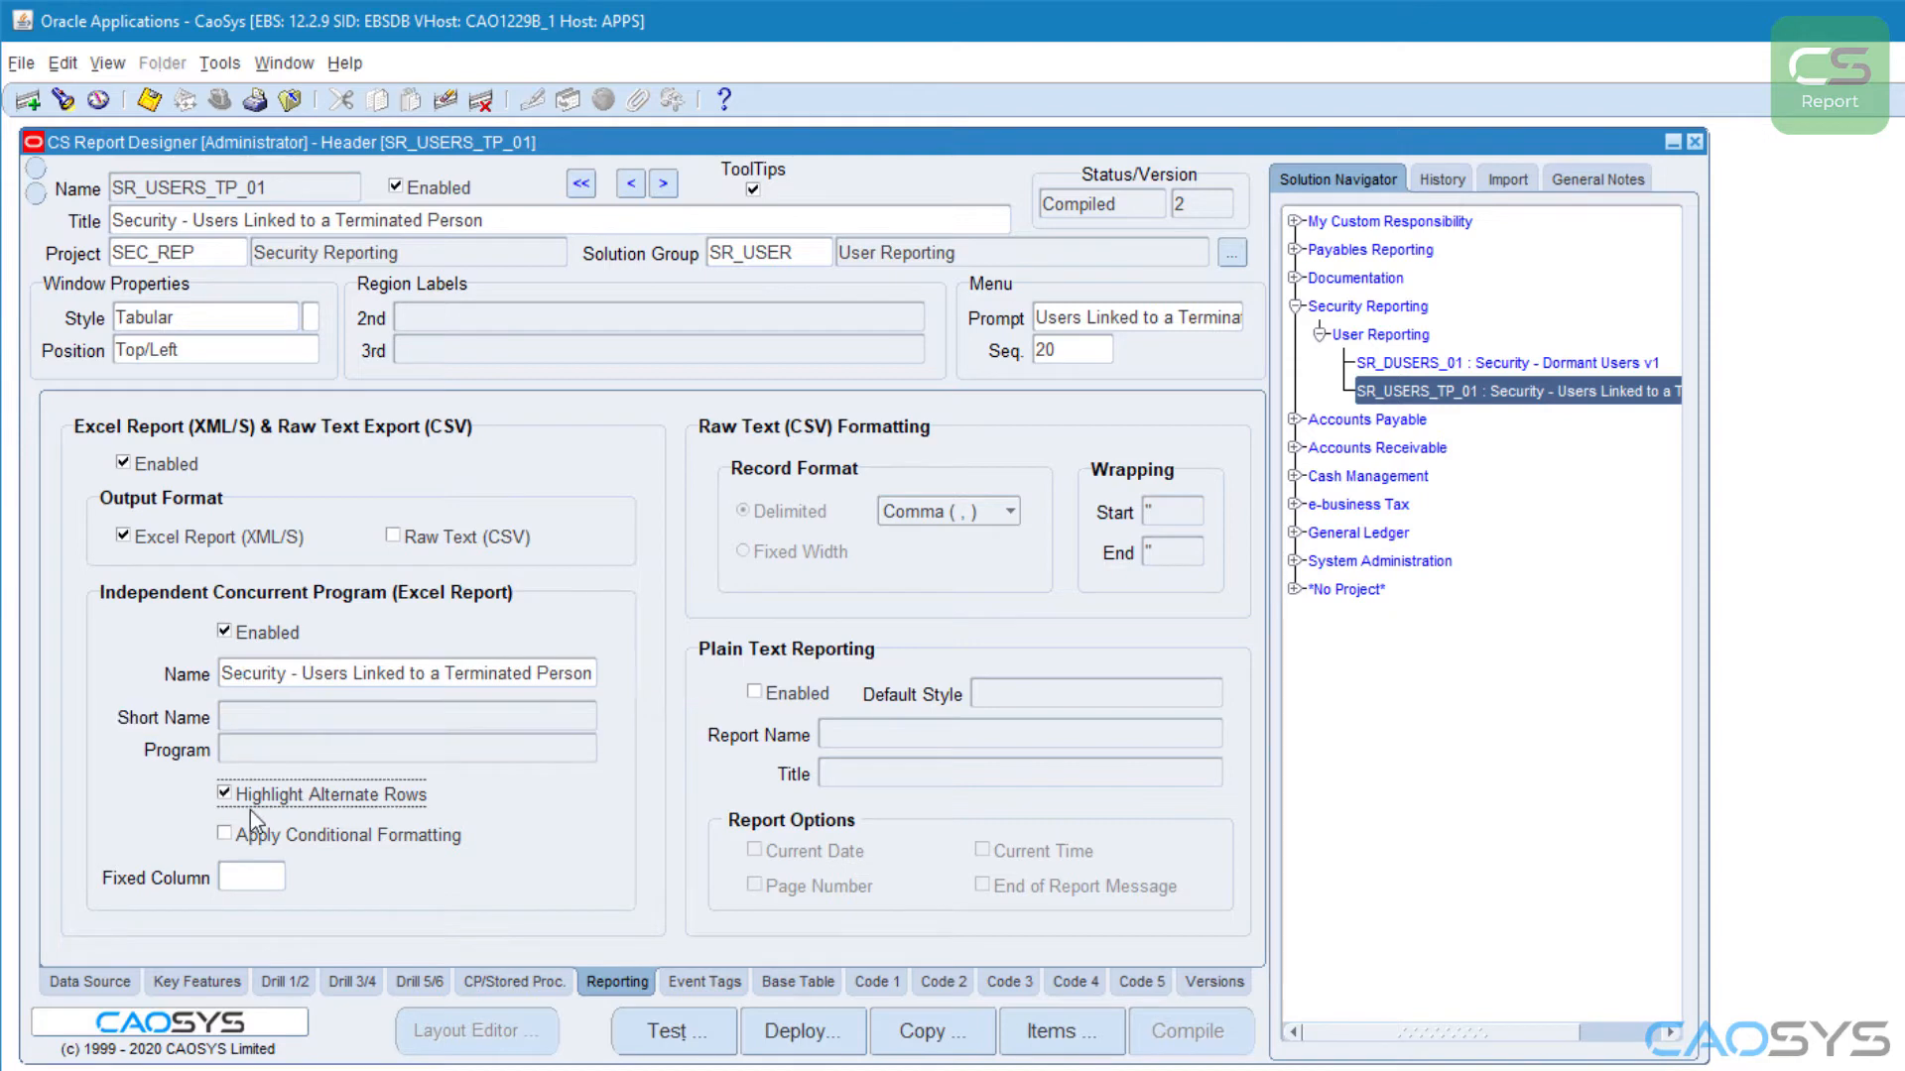
left_click(242, 832)
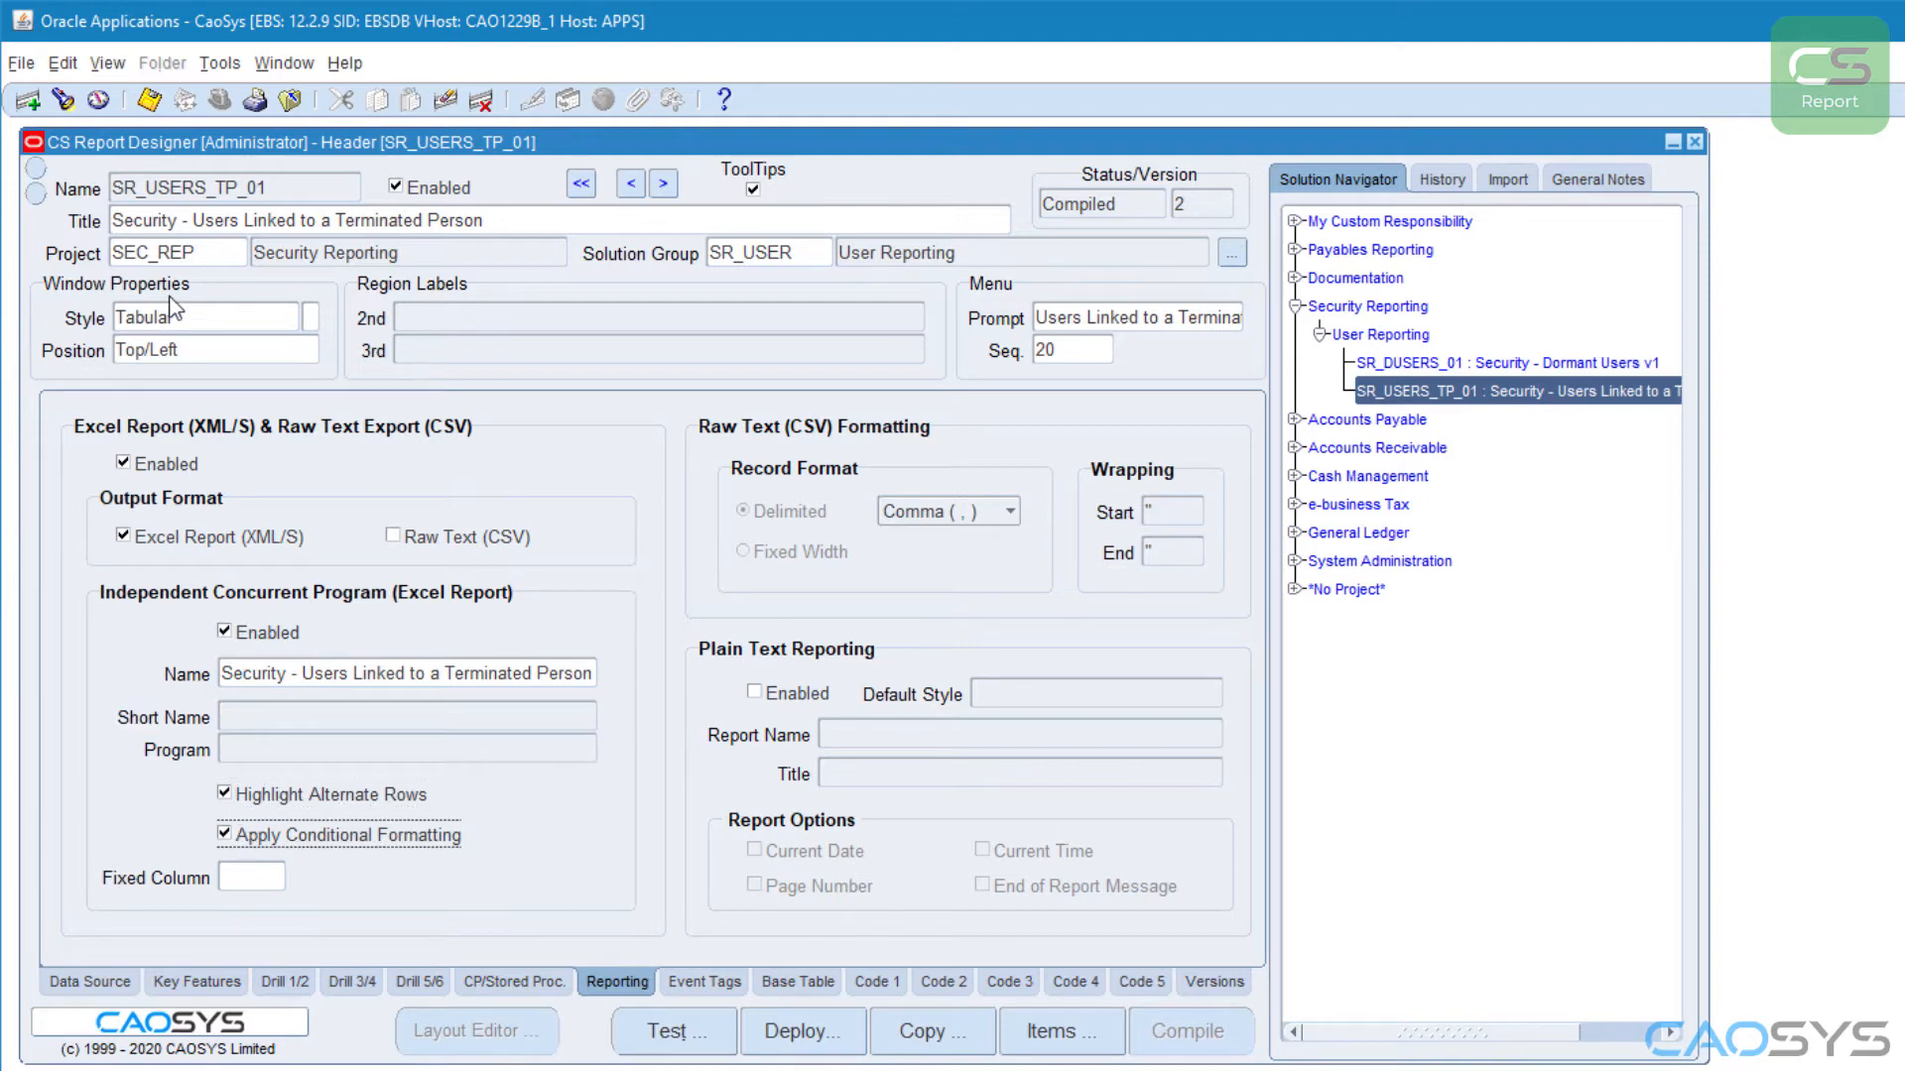
left_click(151, 107)
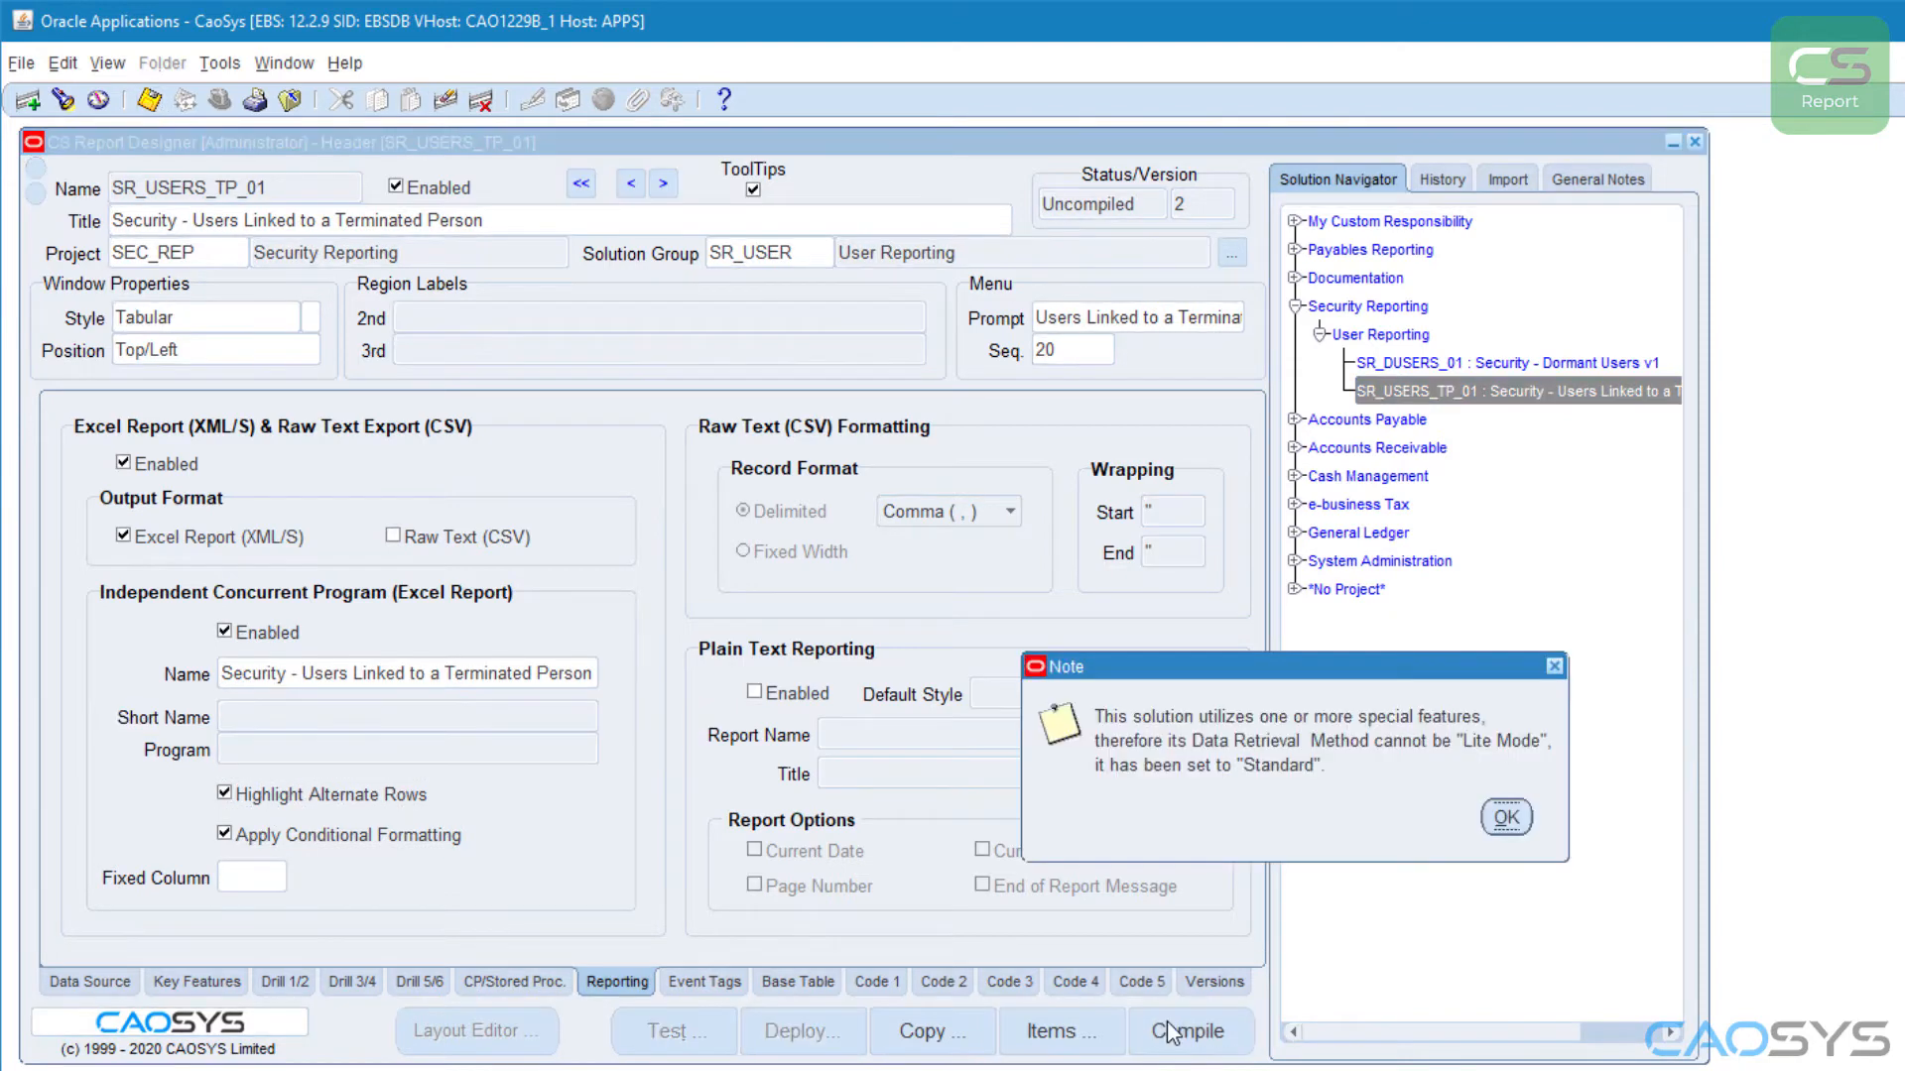
left_click(1507, 819)
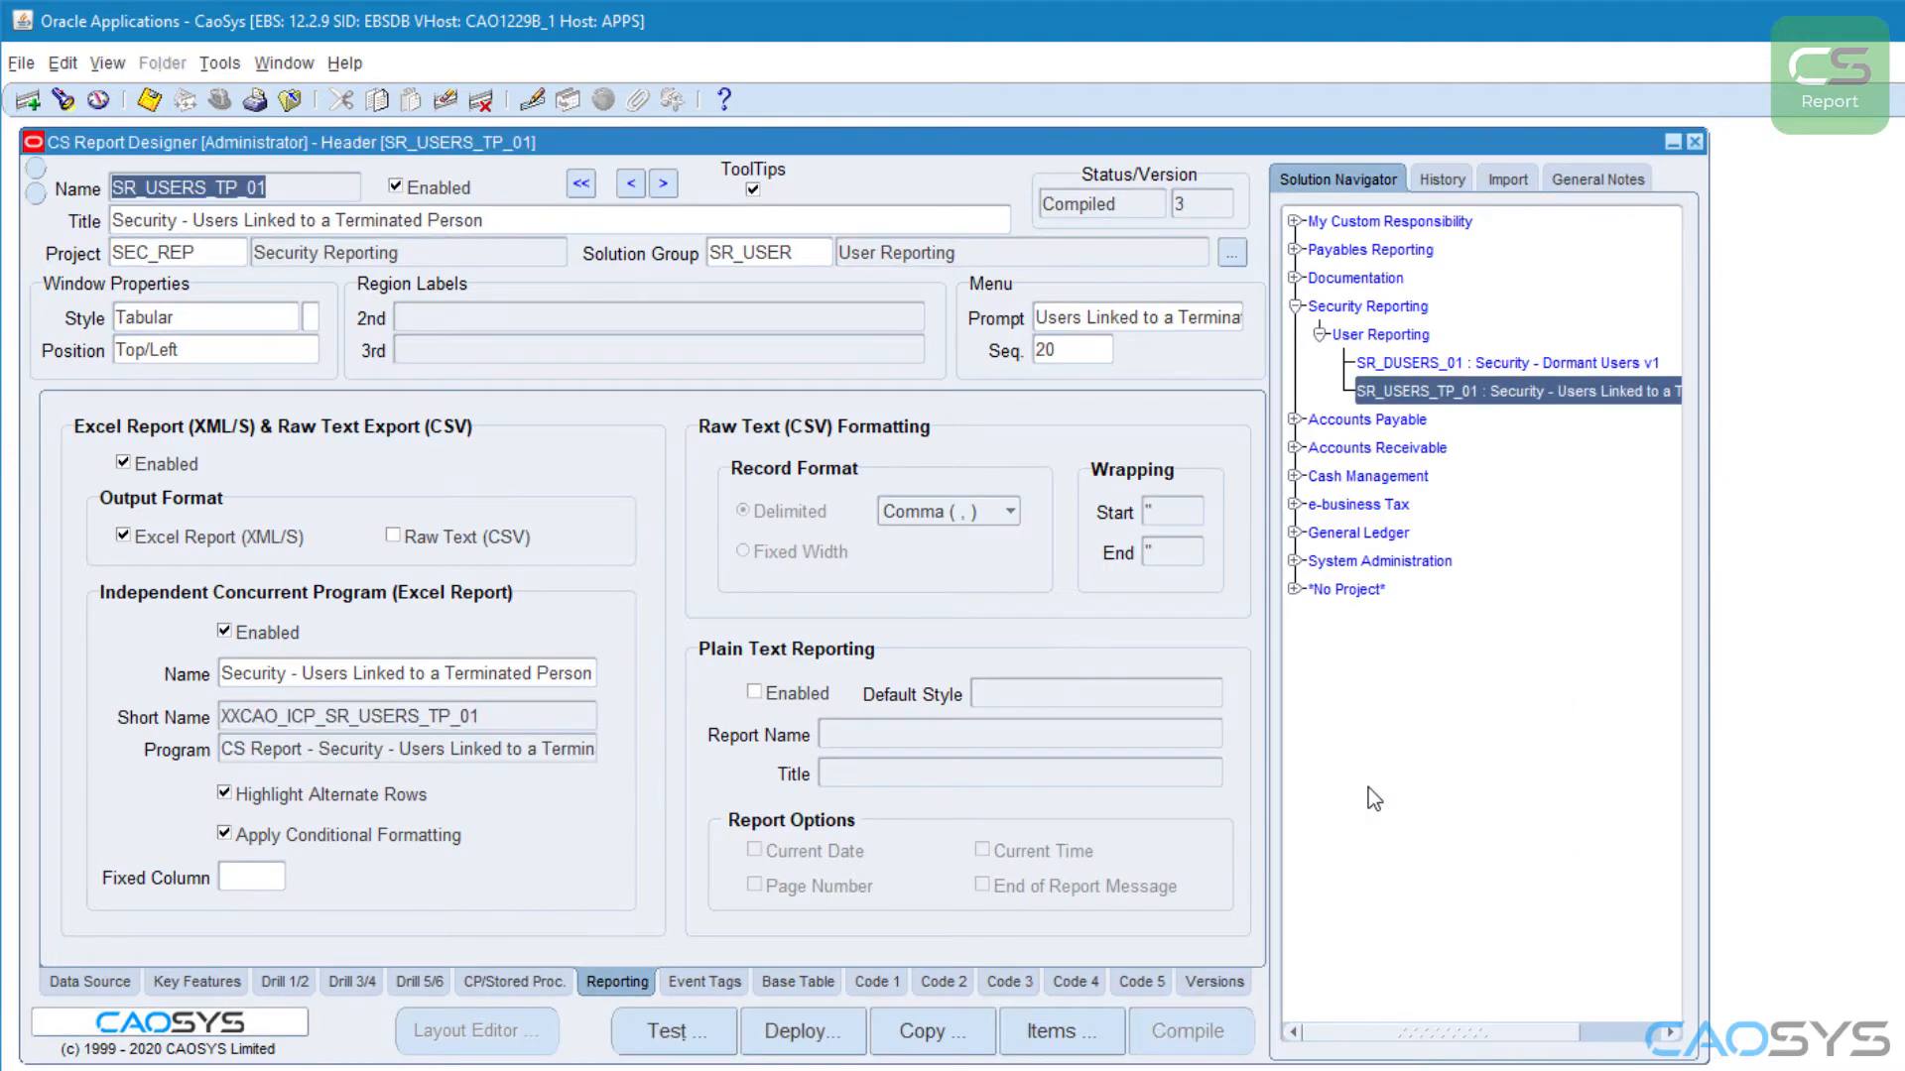
Step: Start deployment of the solution, filtering the responsibilities by "SYS" and selecting System Administrator
left_click(802, 1026)
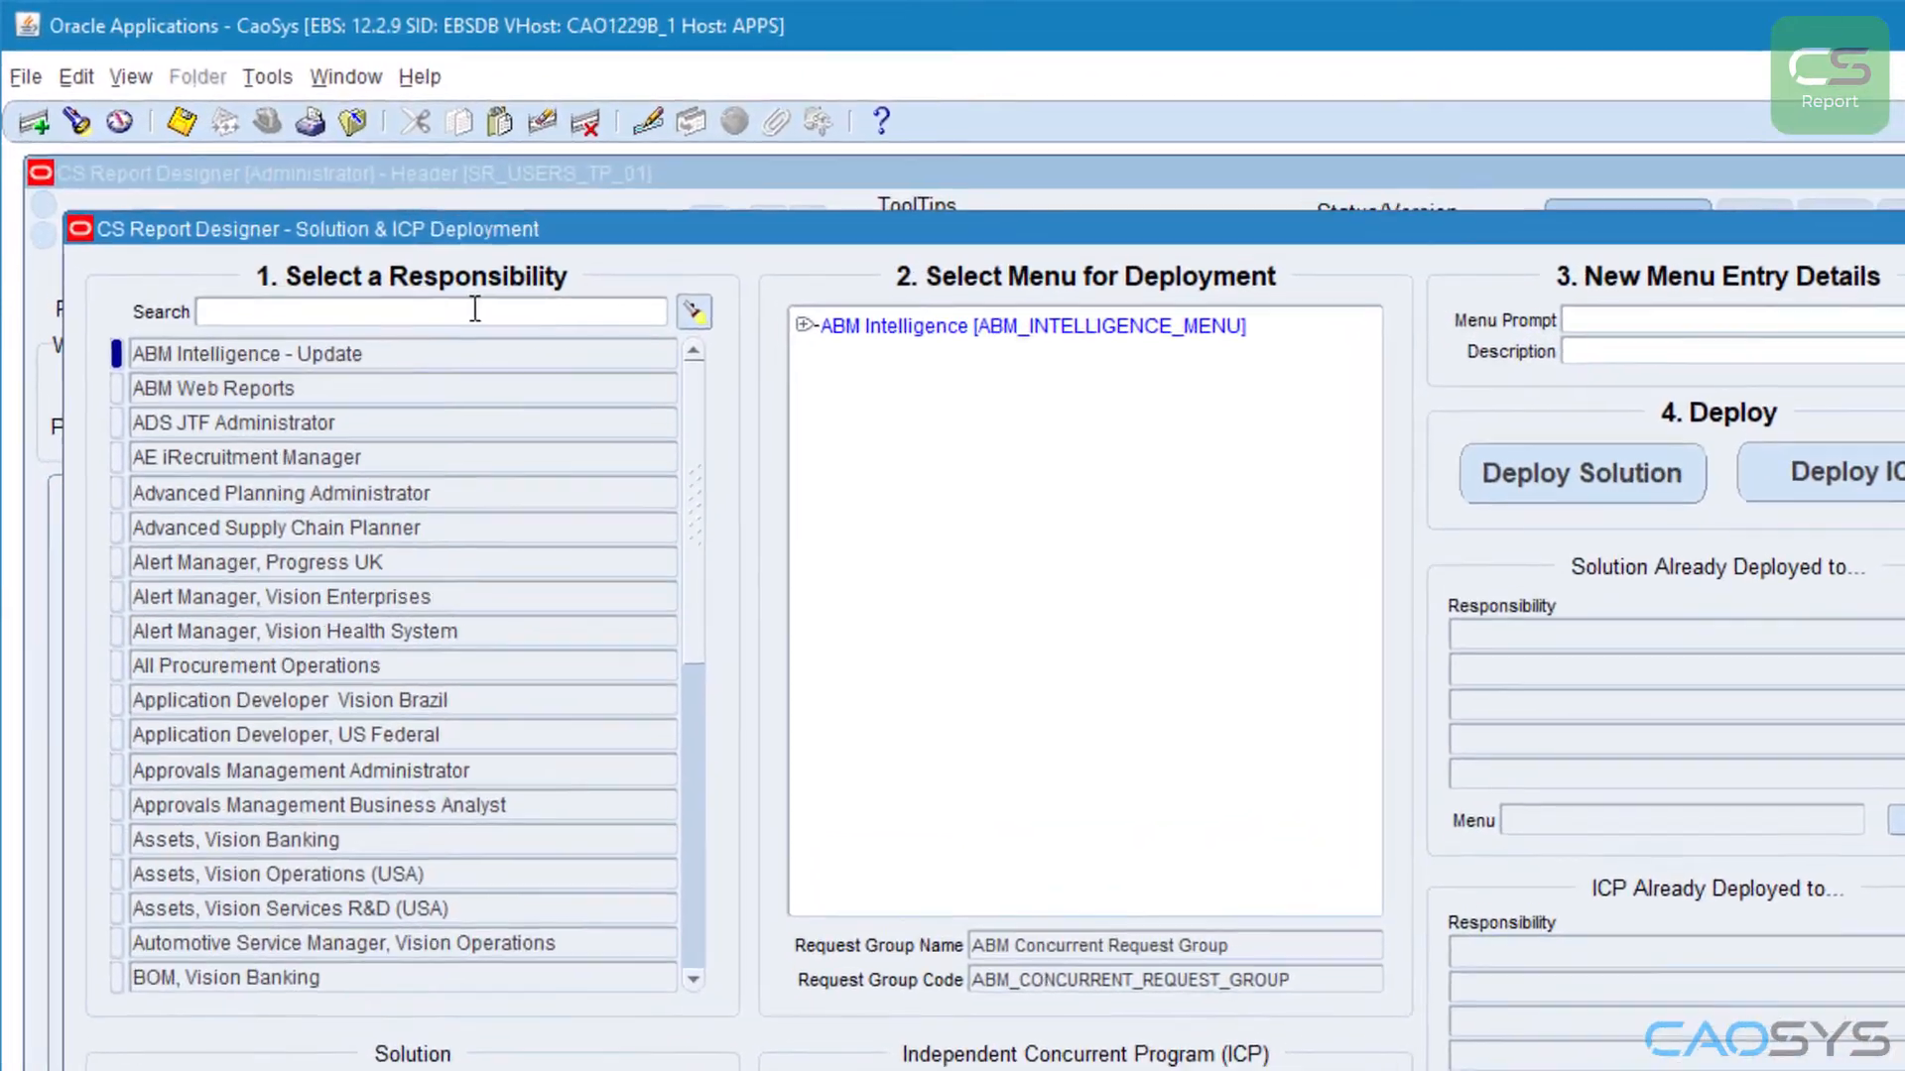
left_click(475, 309)
type("SYS")
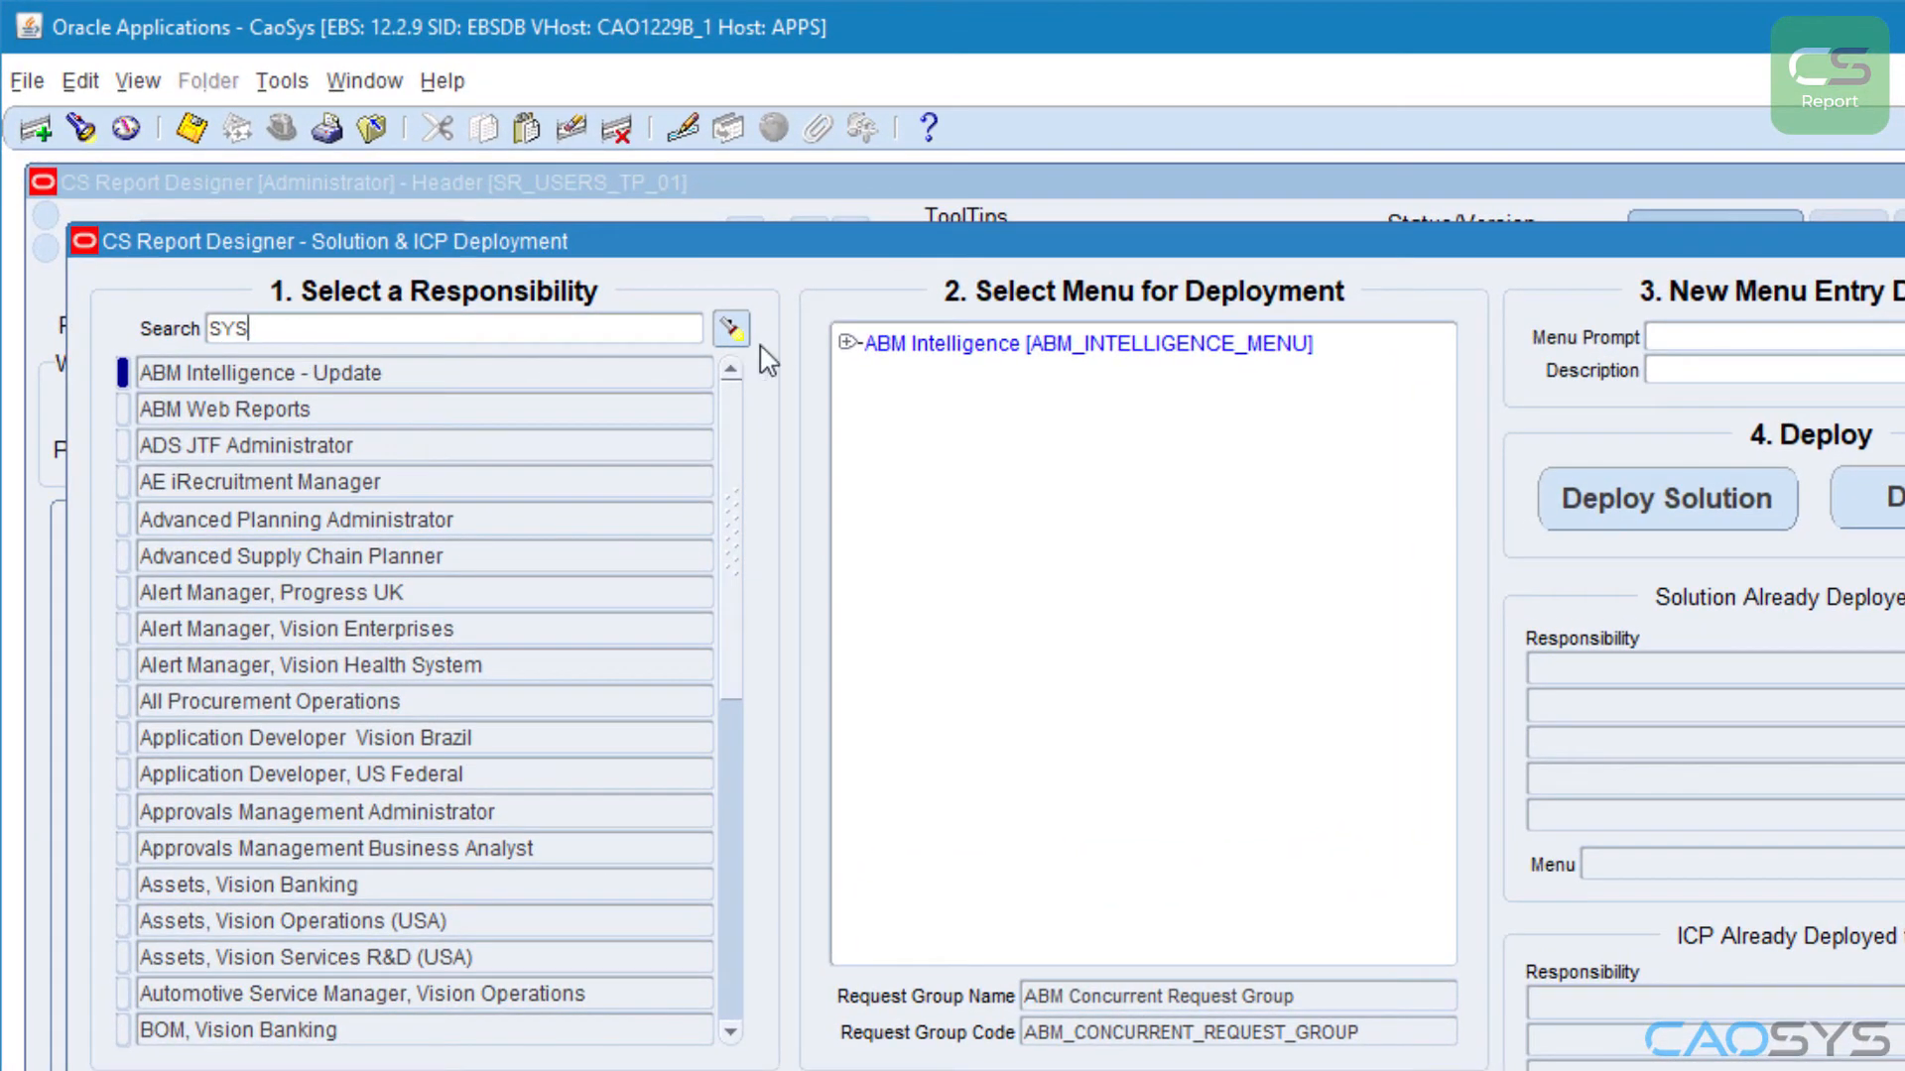
left_click(731, 327)
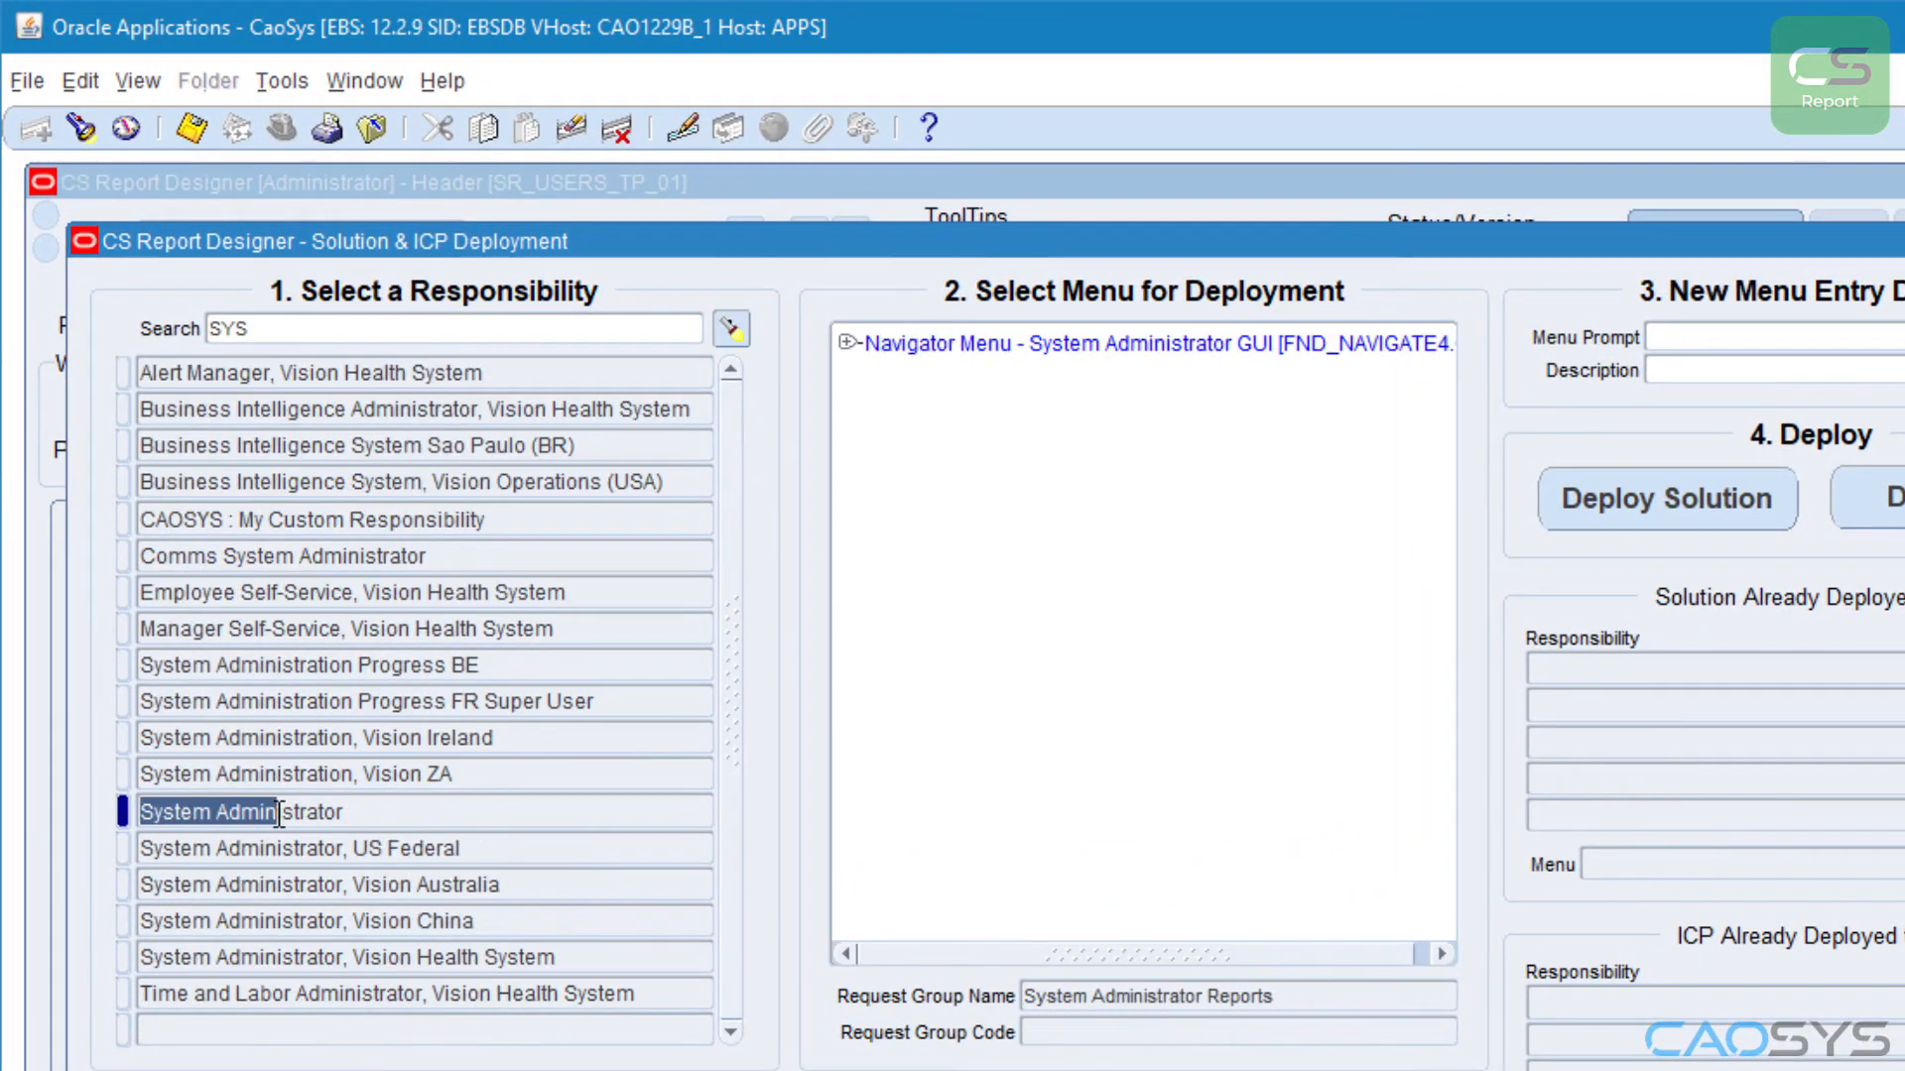
Step: Select the User [FND_NAVSECUSER4.0] submenu under Security as the deployment menu
left_click(848, 343)
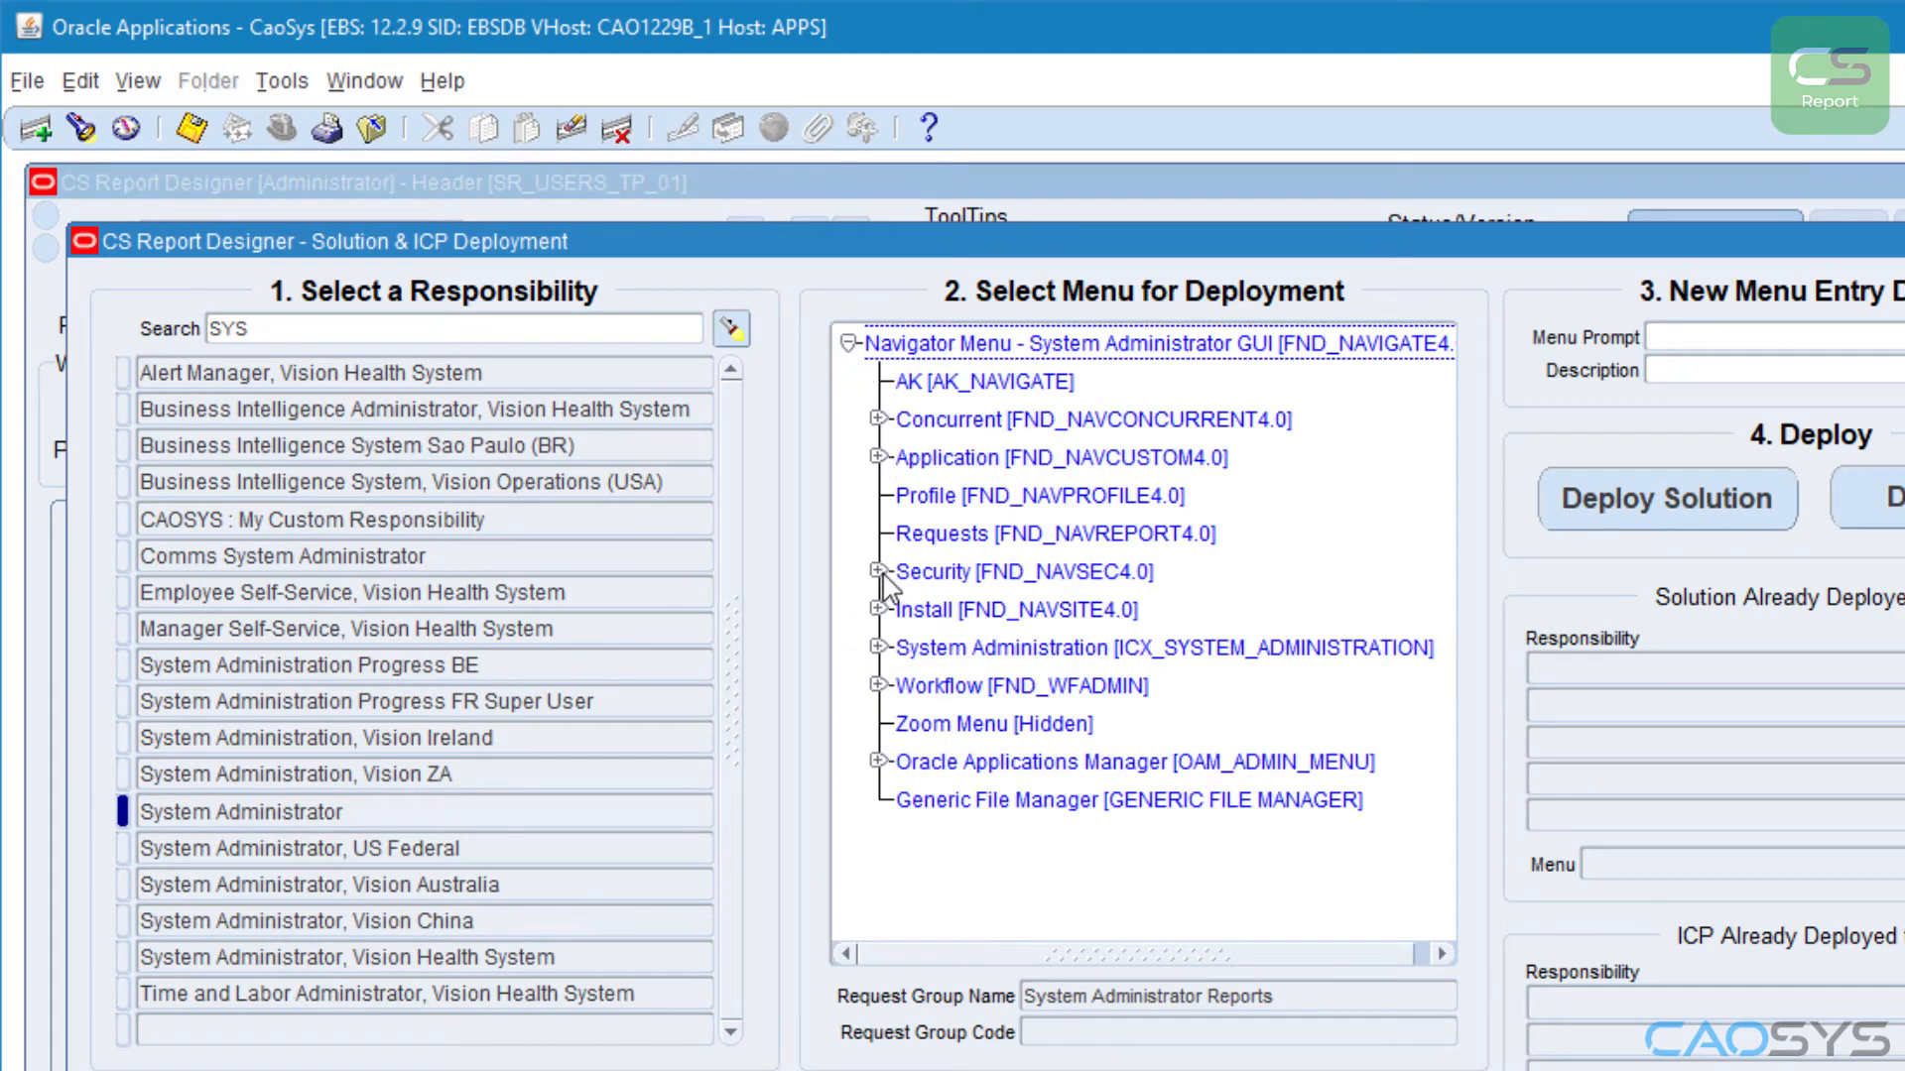
left_click(878, 572)
left_click(958, 724)
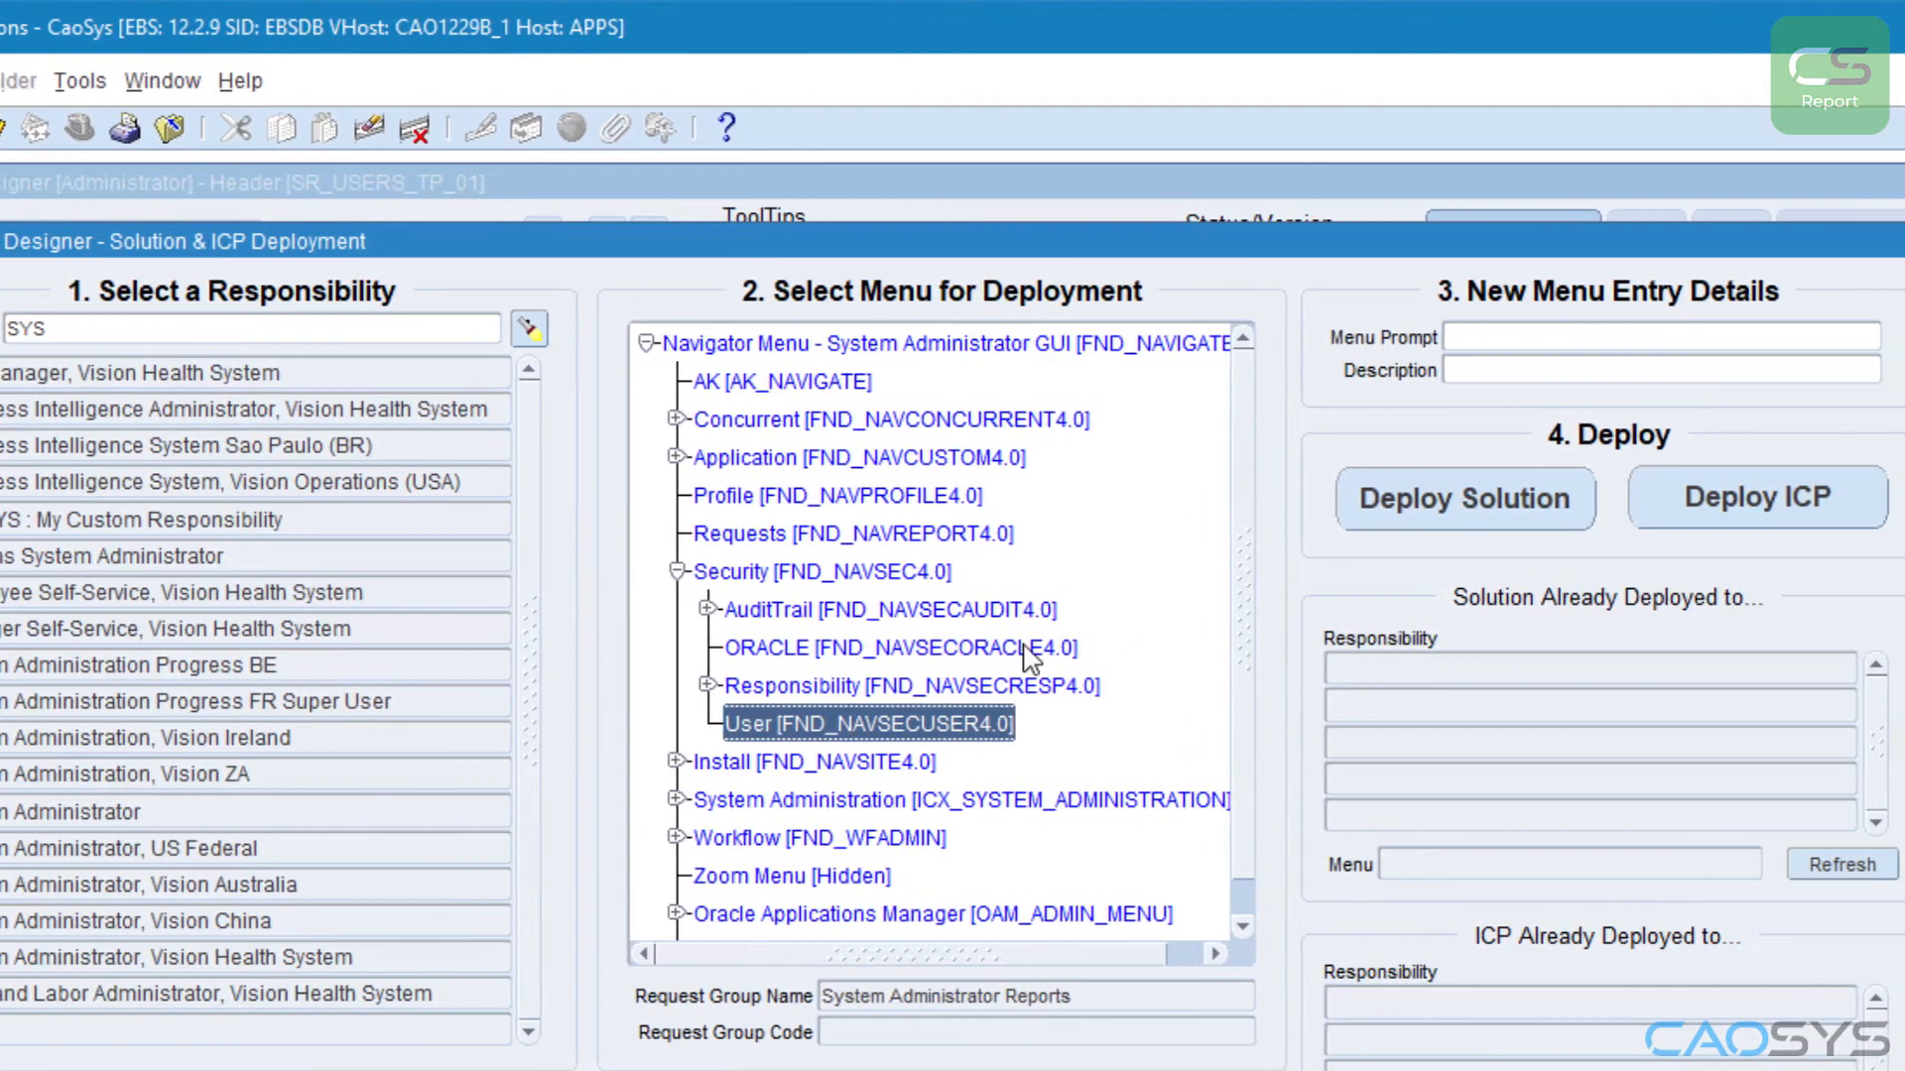
Step: Set the menu prompt to "Users Linked to a Terminated Person" and deploy the solution to the selected menu
double_click(1408, 342)
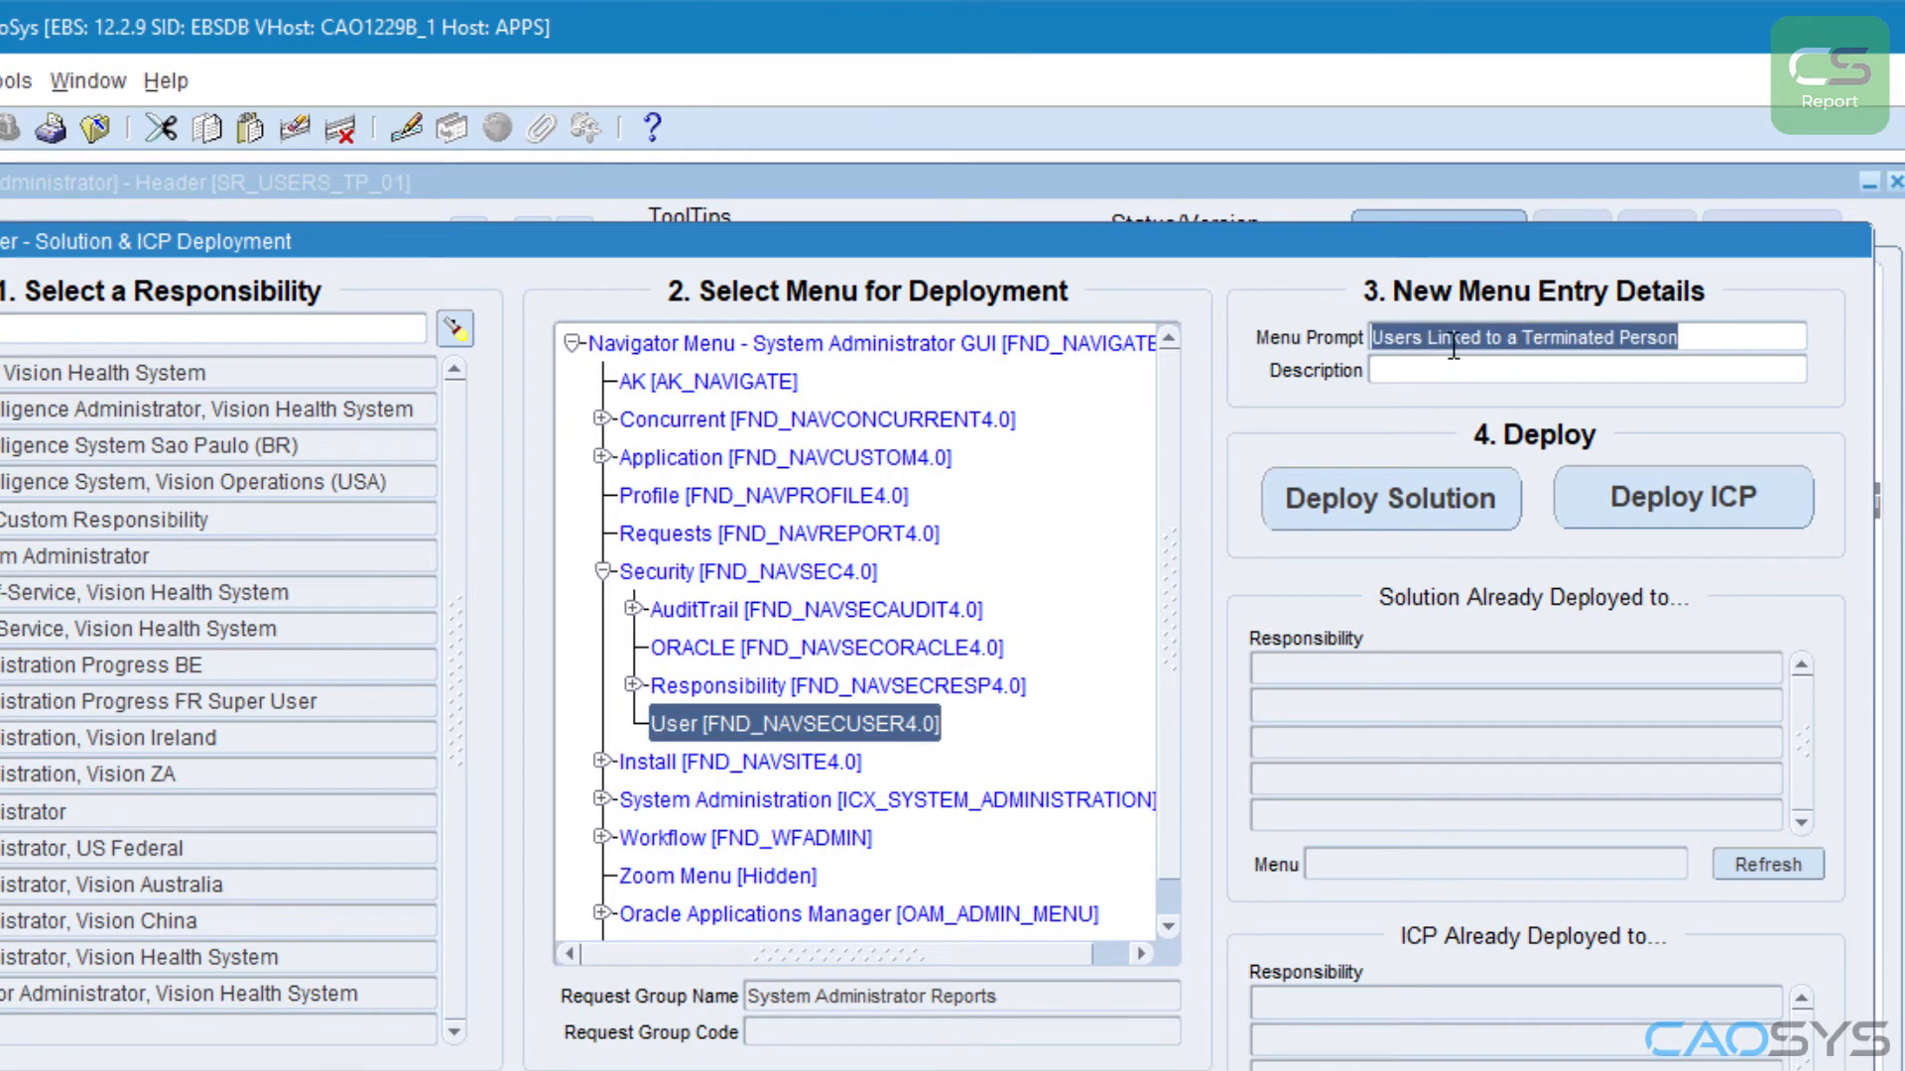
left_click(1399, 499)
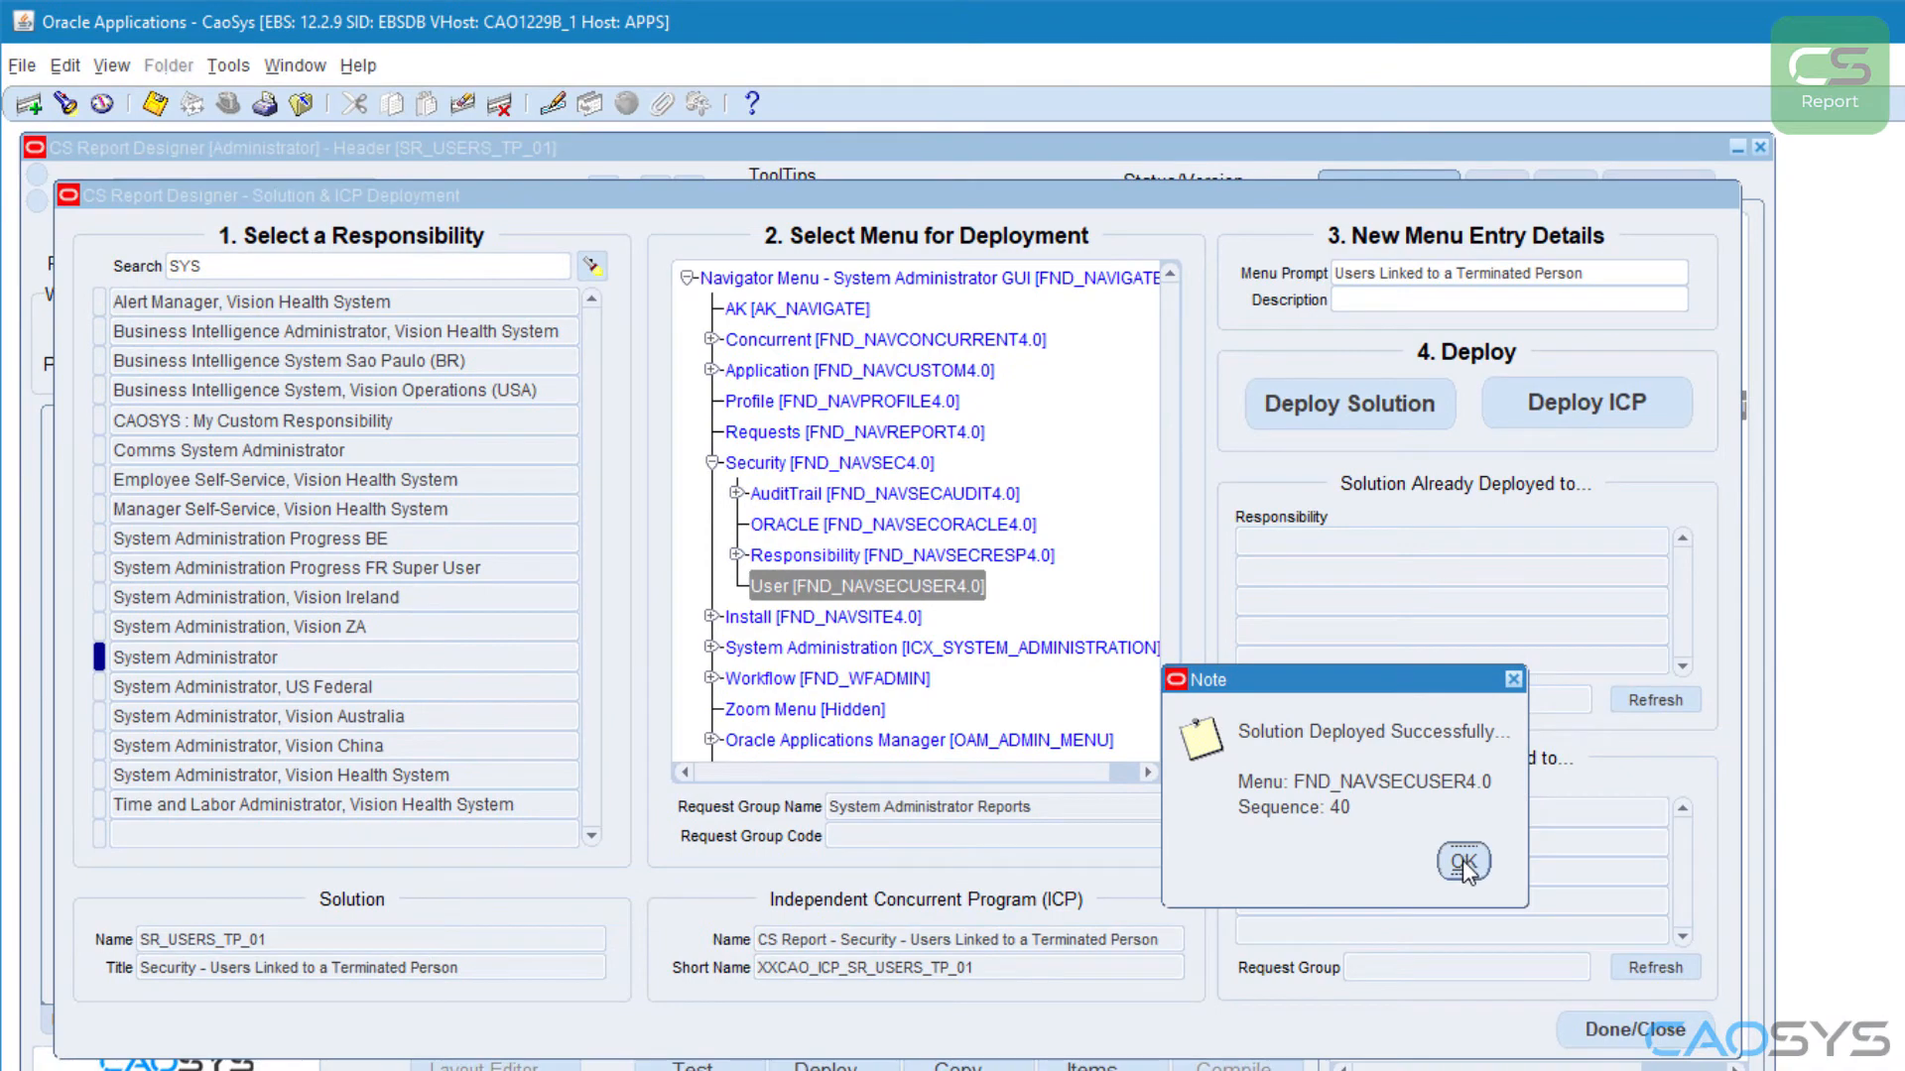
left_click(1518, 1028)
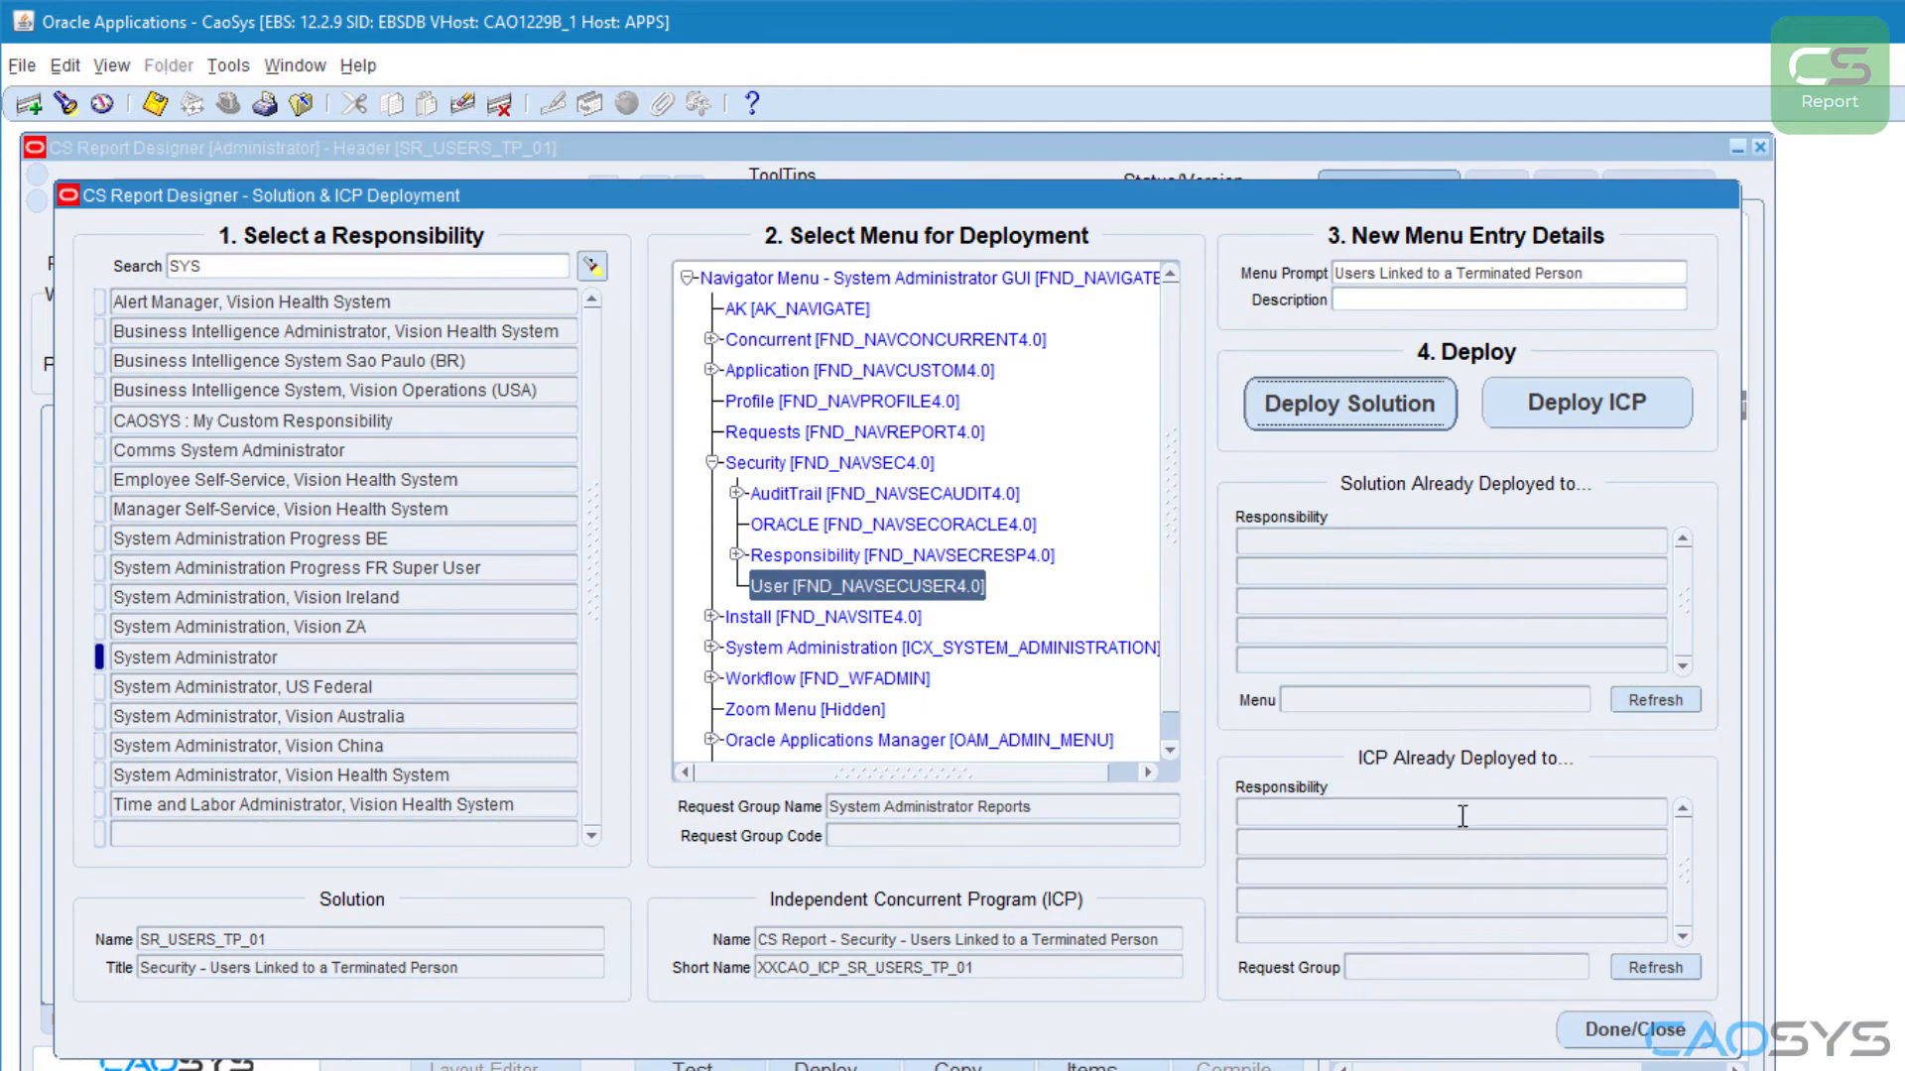
Step: Deploy the independent concurrent program to the System Administrator request group, and close the deployment and designer windows
left_click(1563, 402)
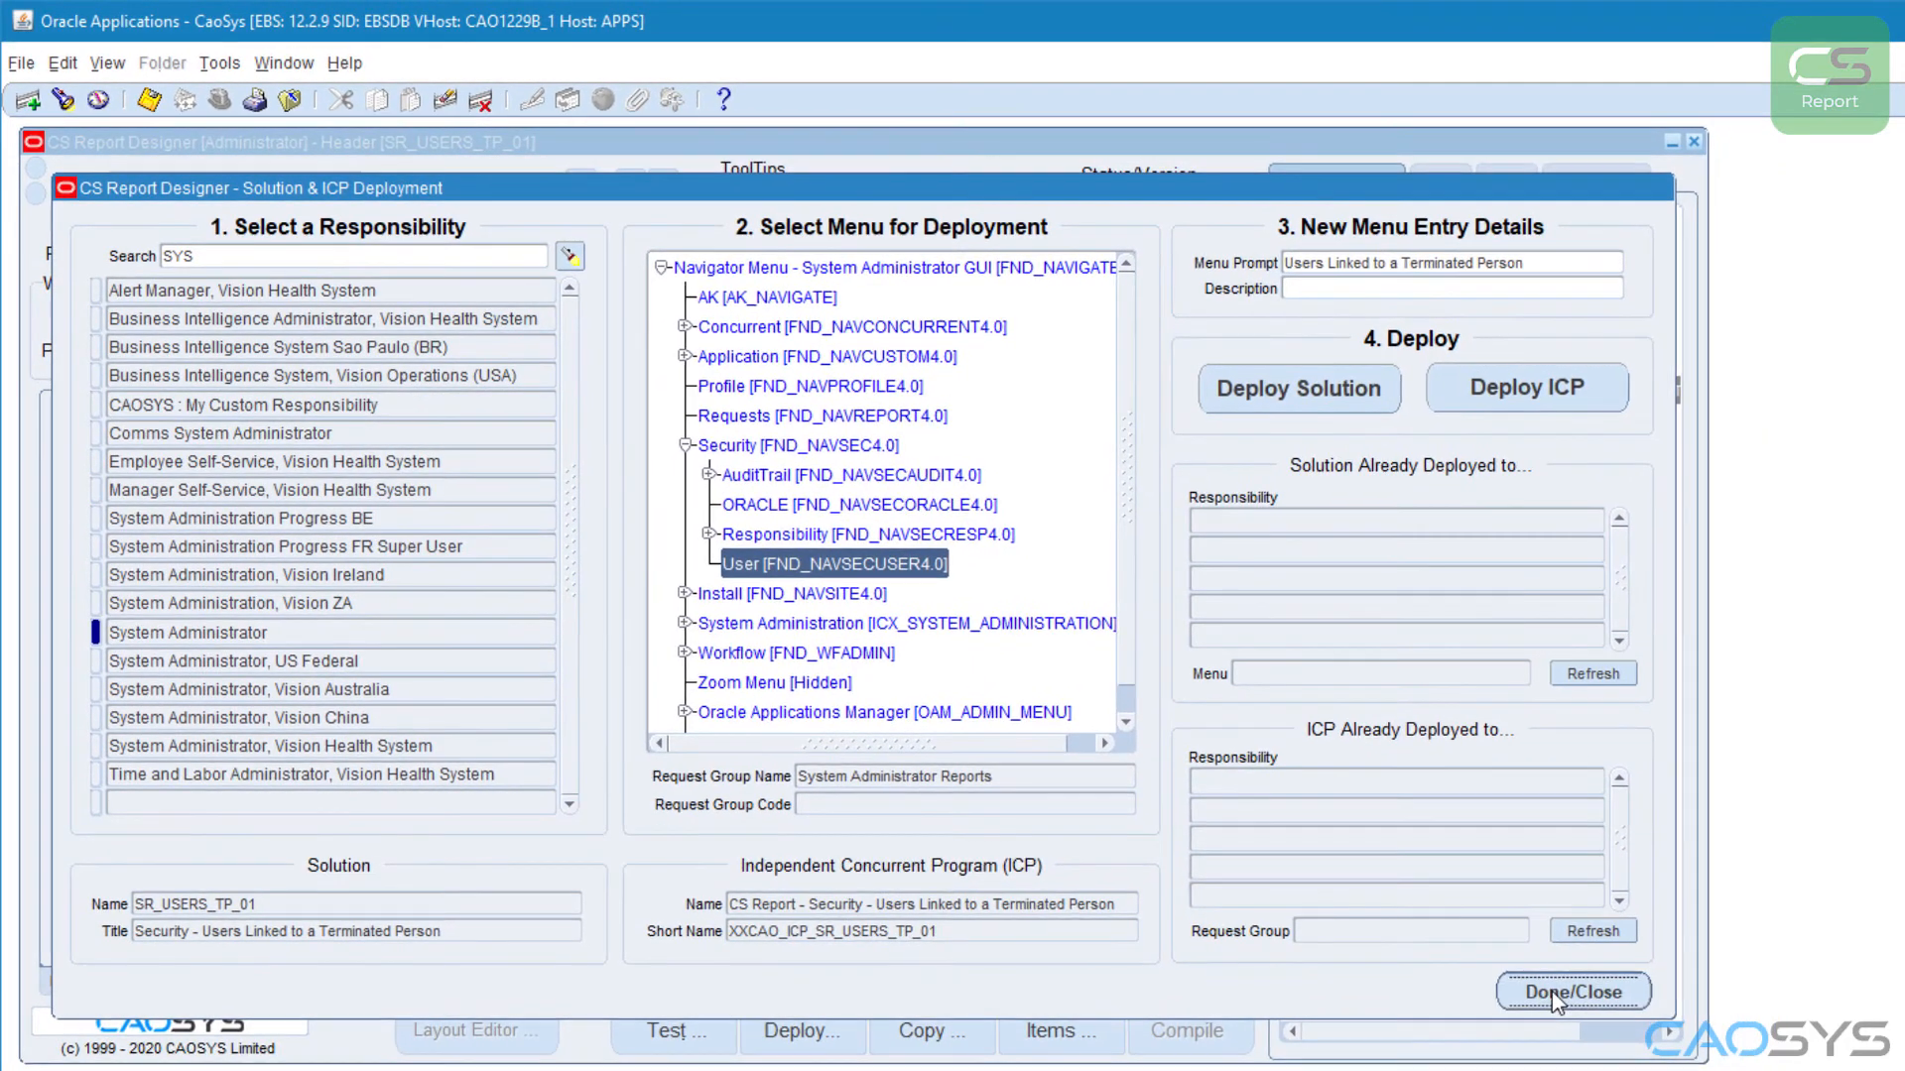
left_click(1583, 1012)
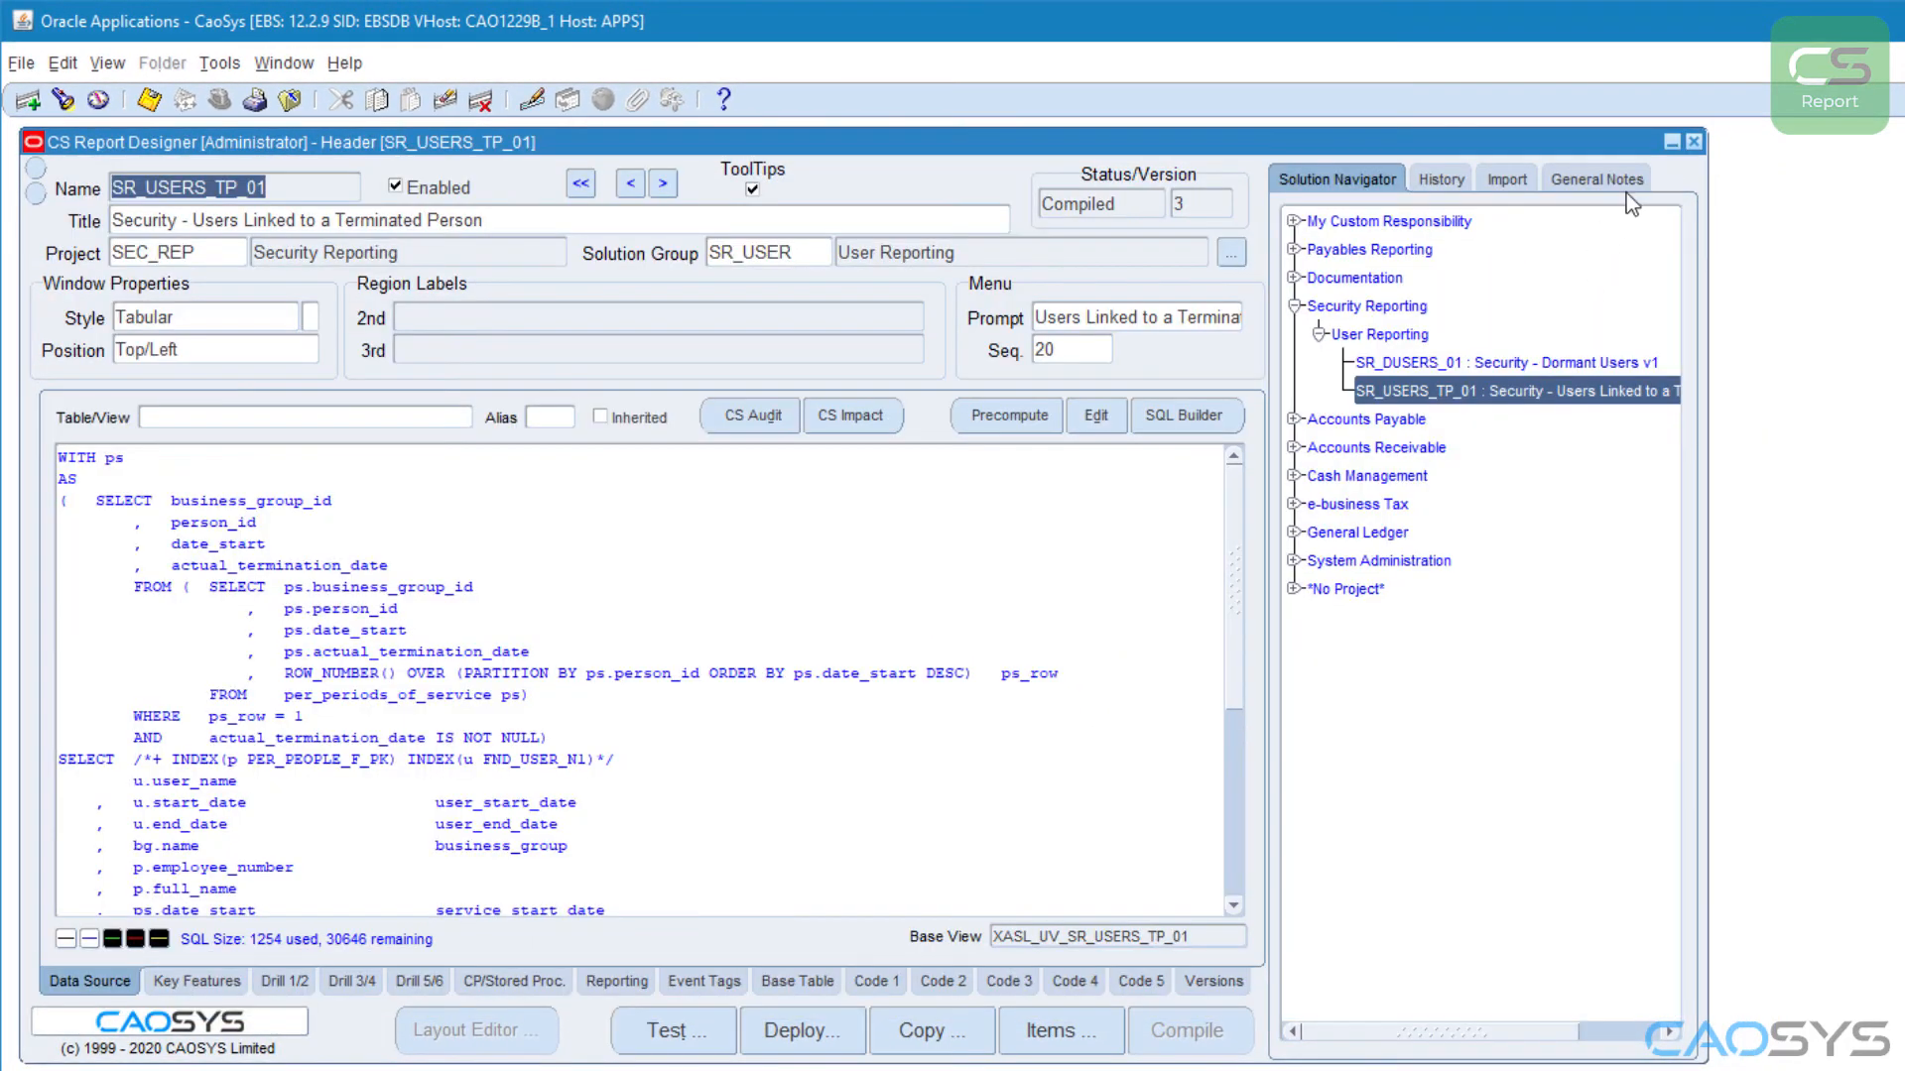
left_click(1694, 142)
Step: Switch to the System Administrator responsibility and expand the User submenu under Security in the Navigator
left_click(220, 99)
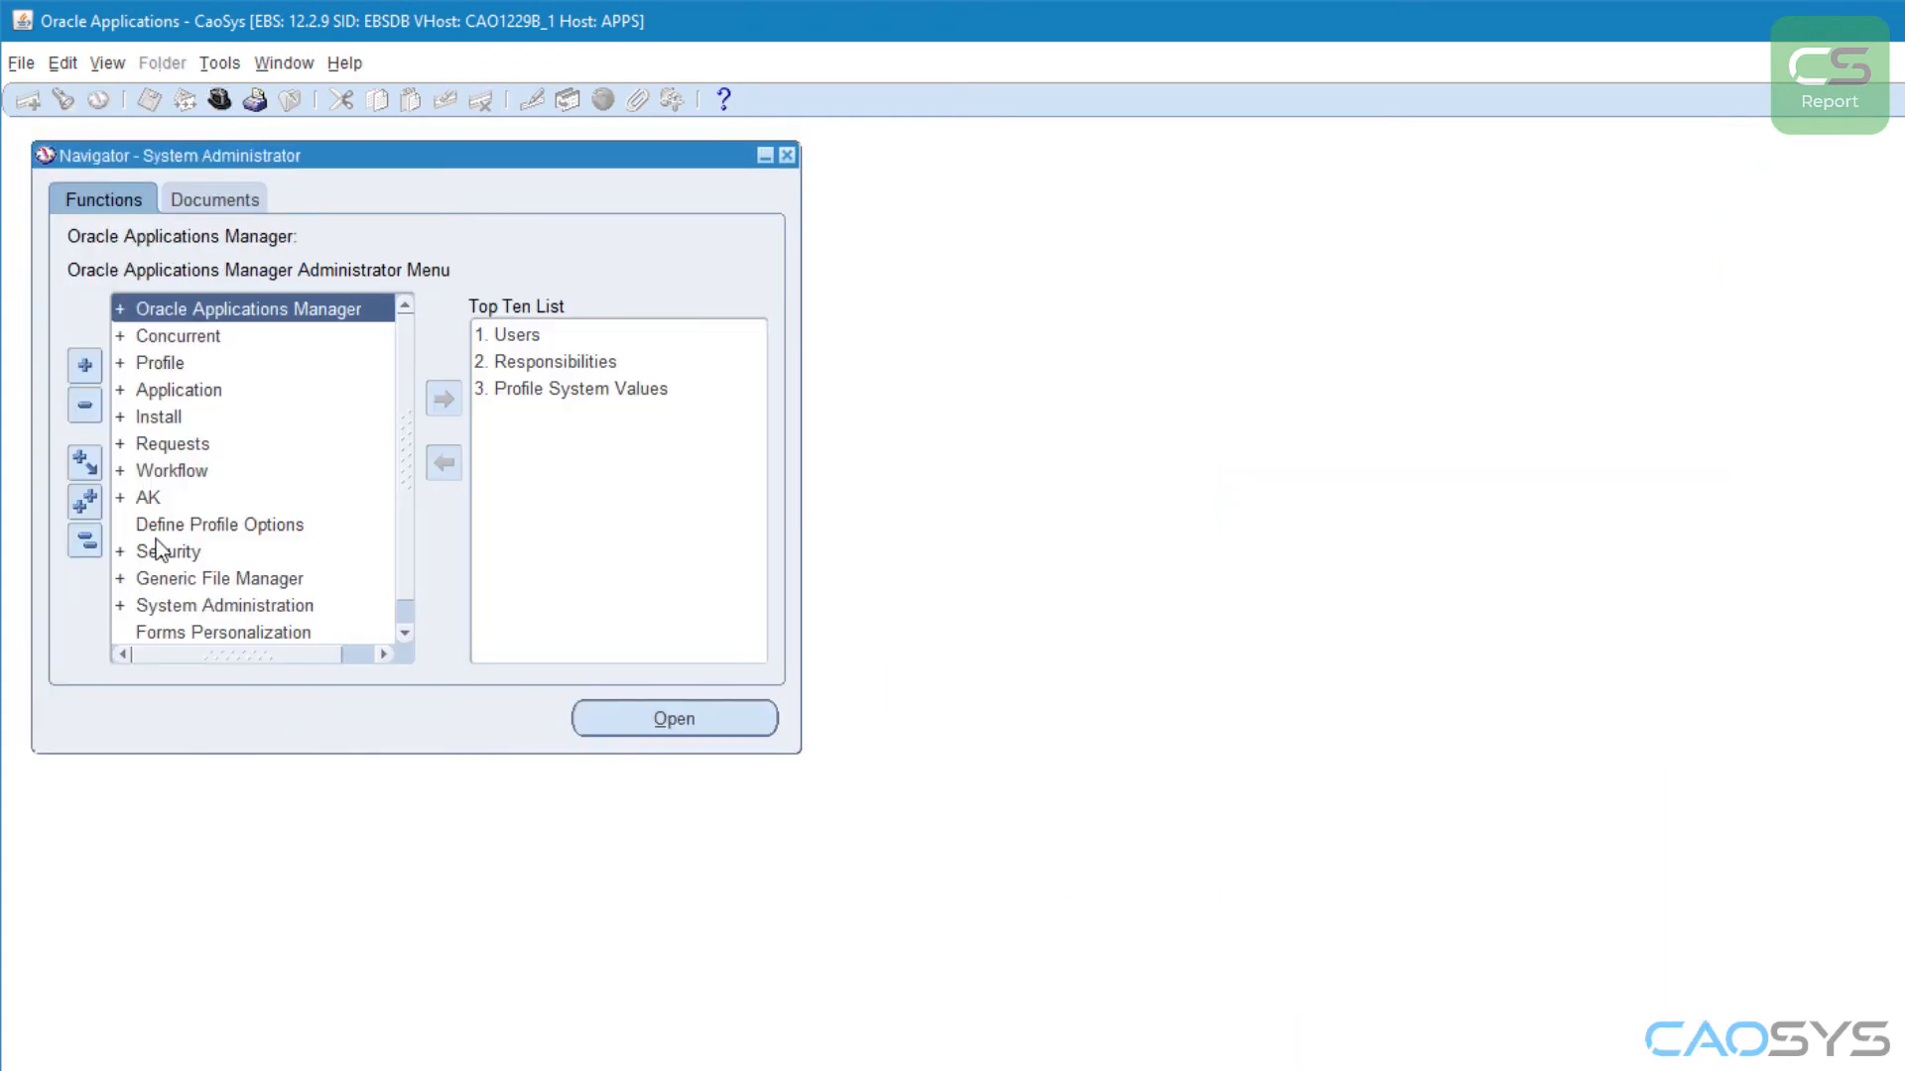
double_click(159, 551)
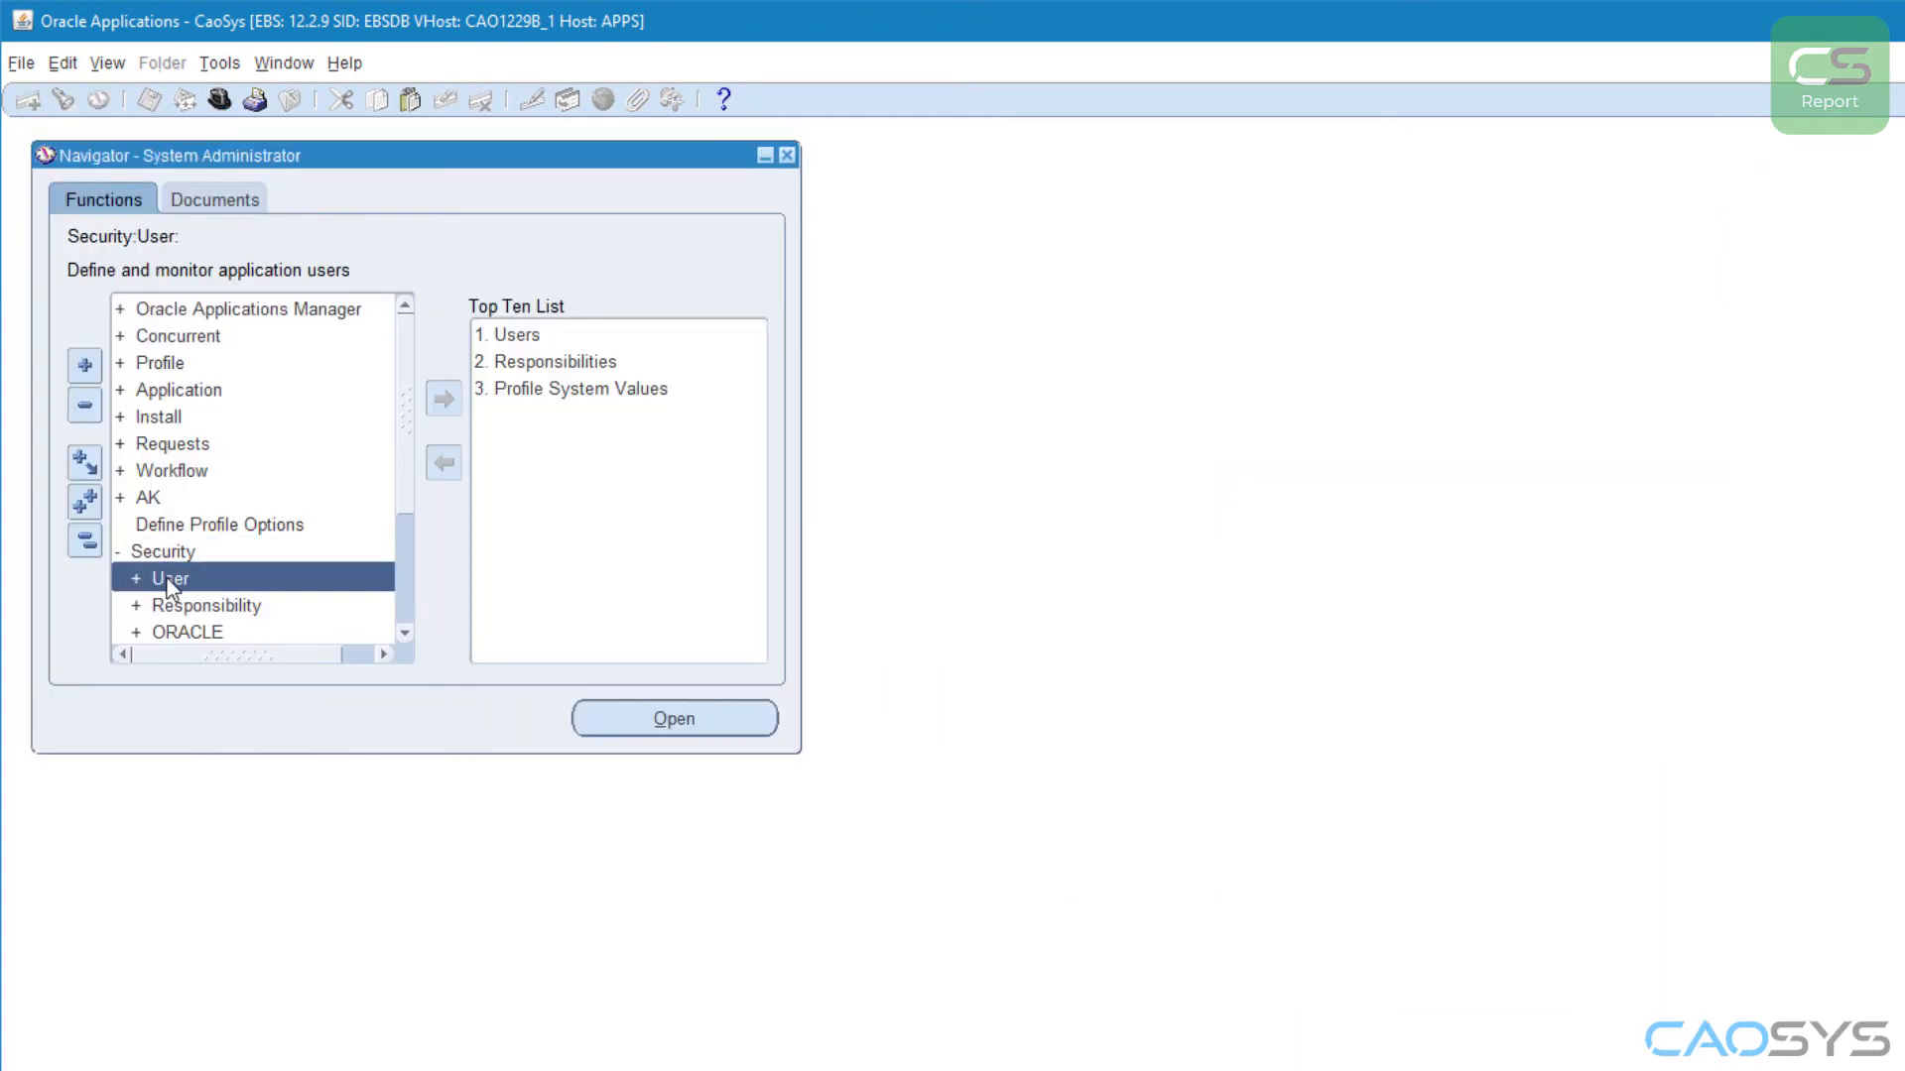
double_click(168, 585)
scroll(224, 514, "down", 4)
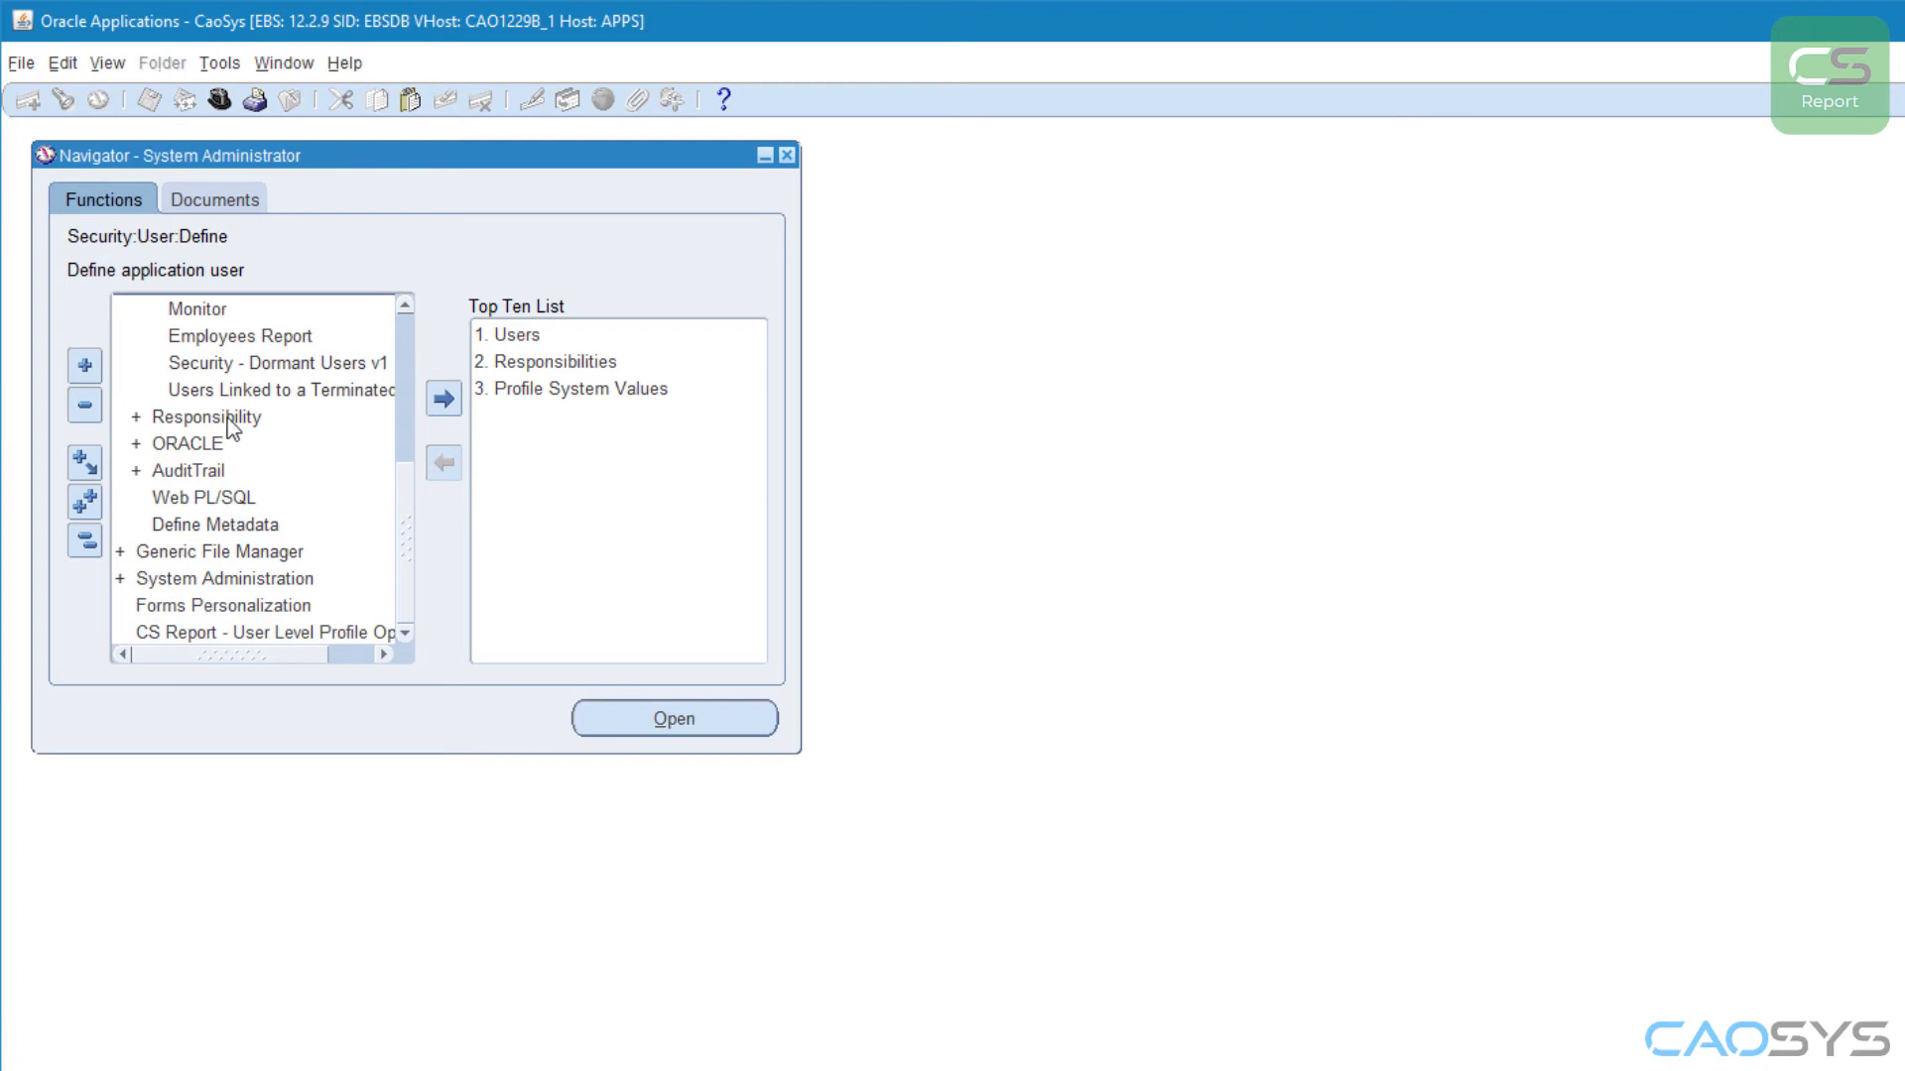
Step: Enlarge the Navigator, open the Users Linked to a Terminated Person function and retrieve its records
left_click(230, 391)
left_click_drag(799, 752, 1203, 996)
left_click(235, 686)
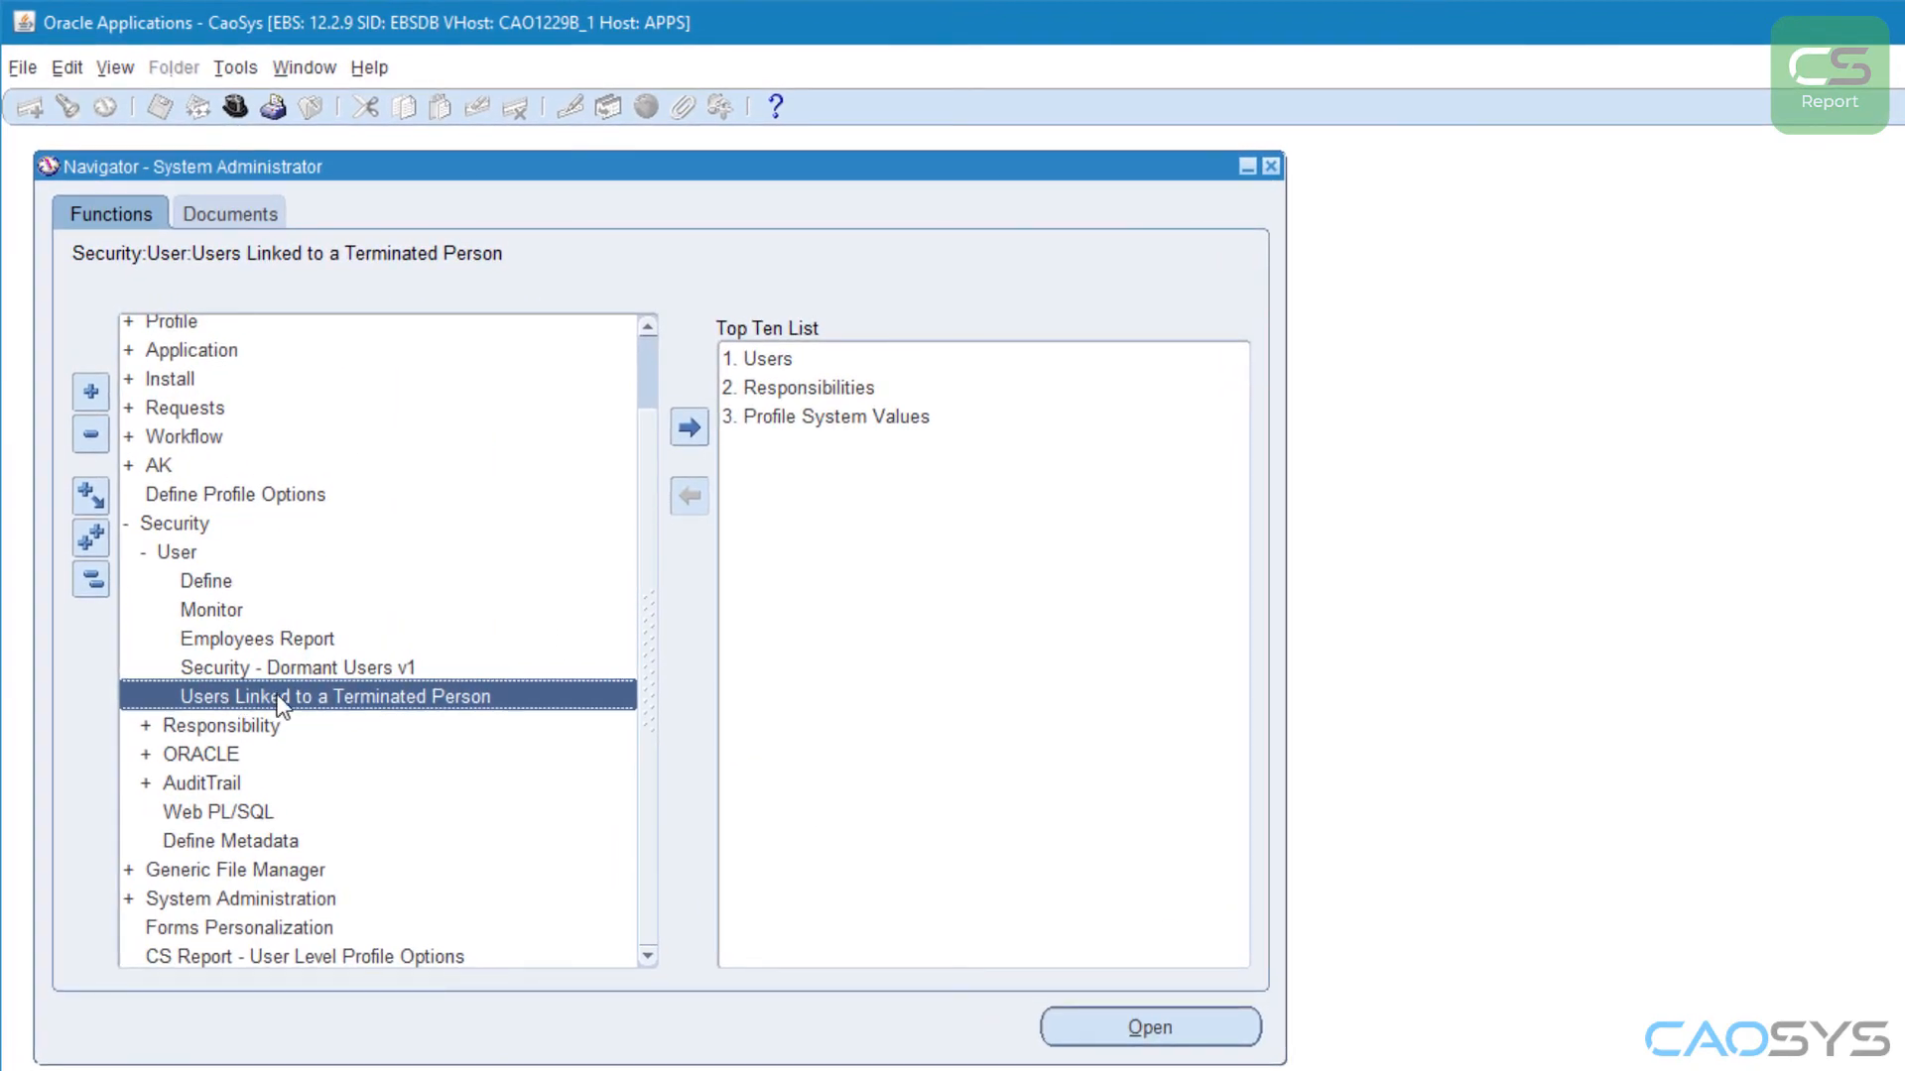
double_click(278, 696)
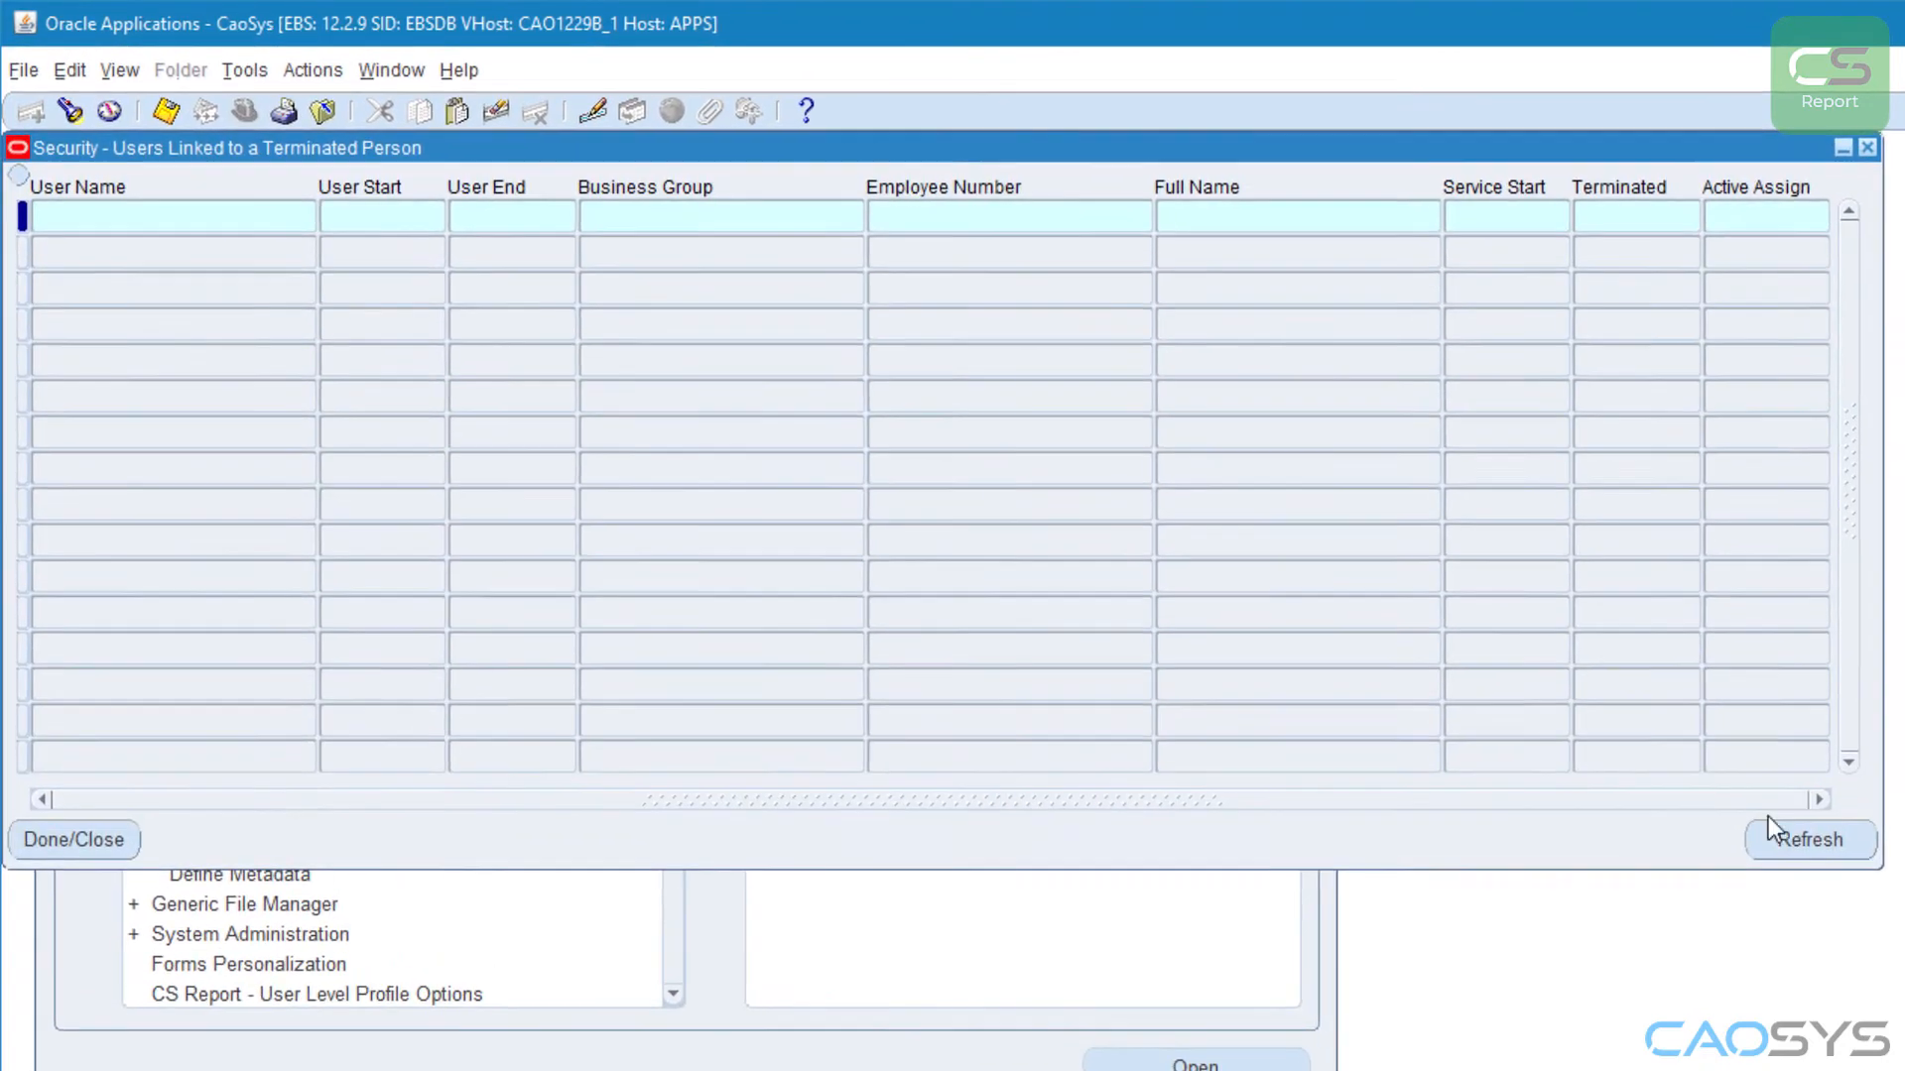
left_click(1774, 829)
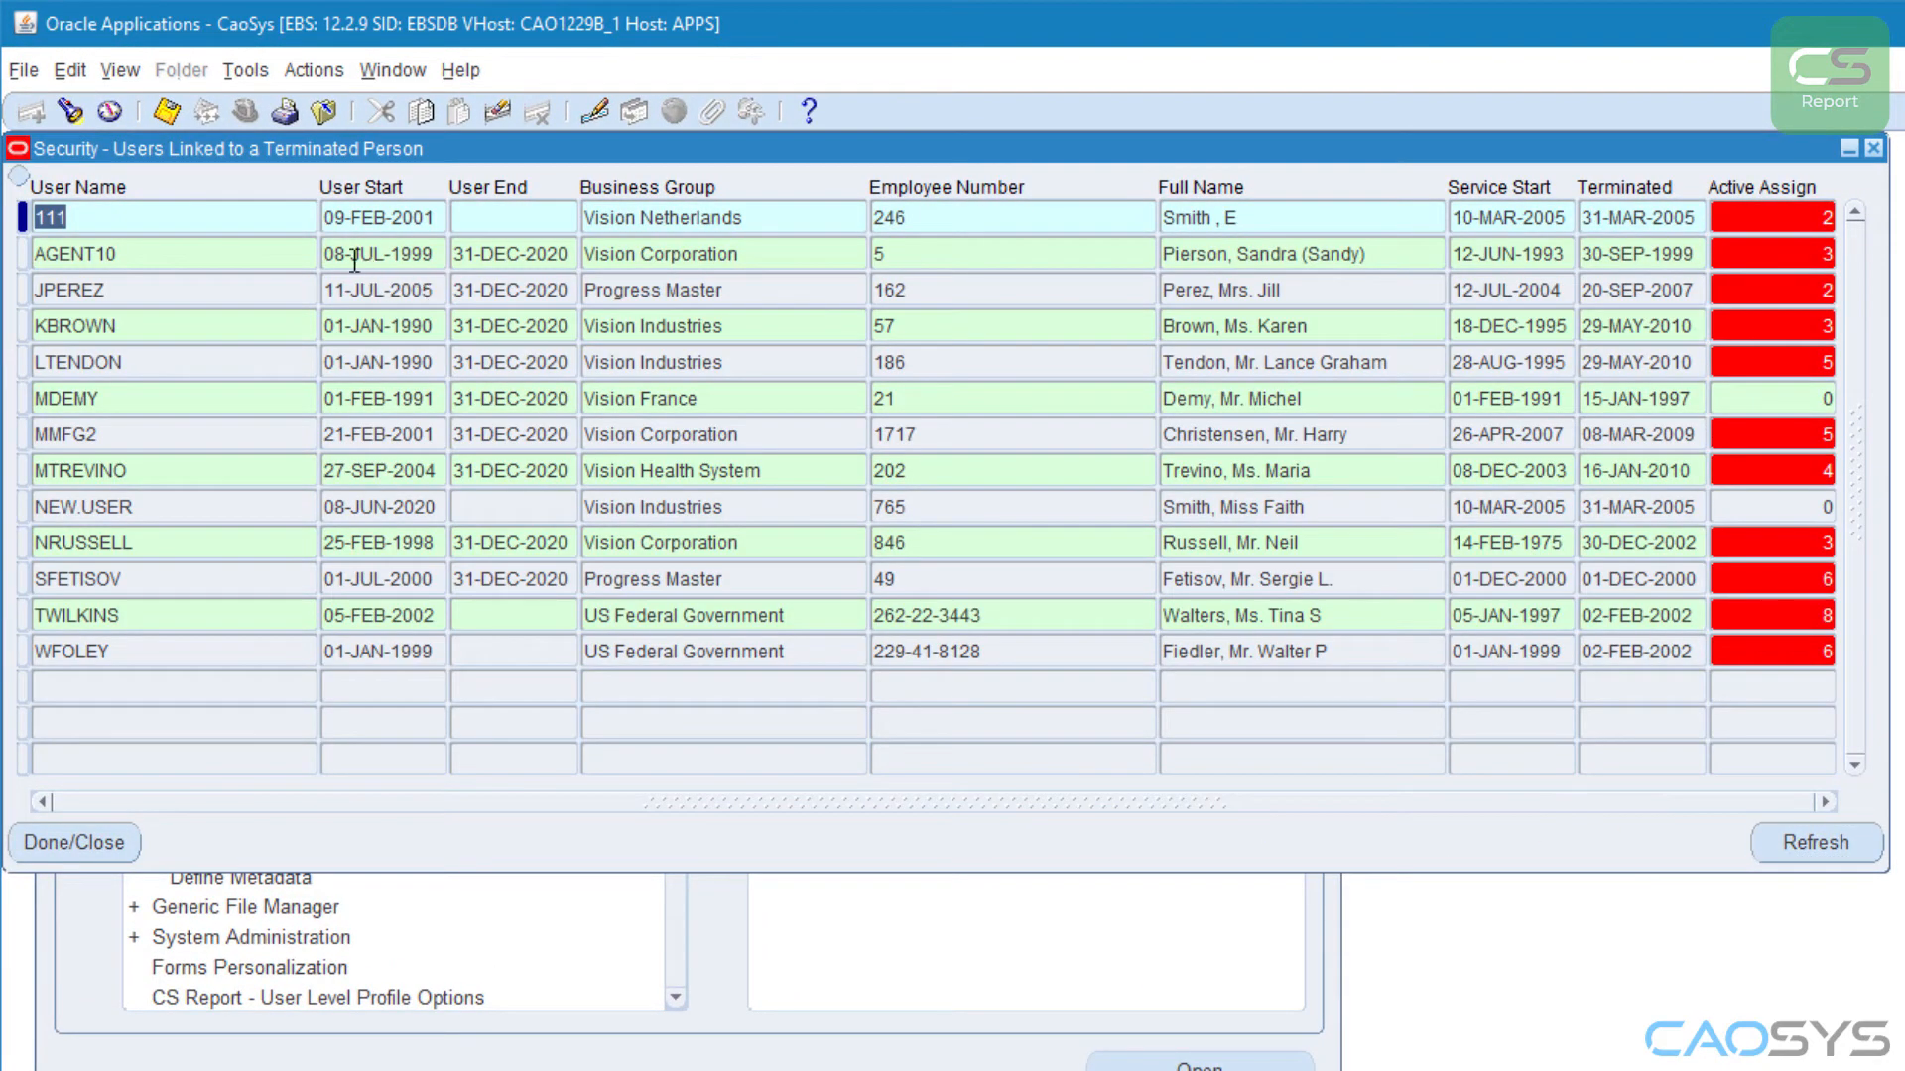
Step: Check the export option offered for the on-screen report and close the report window
left_click(248, 71)
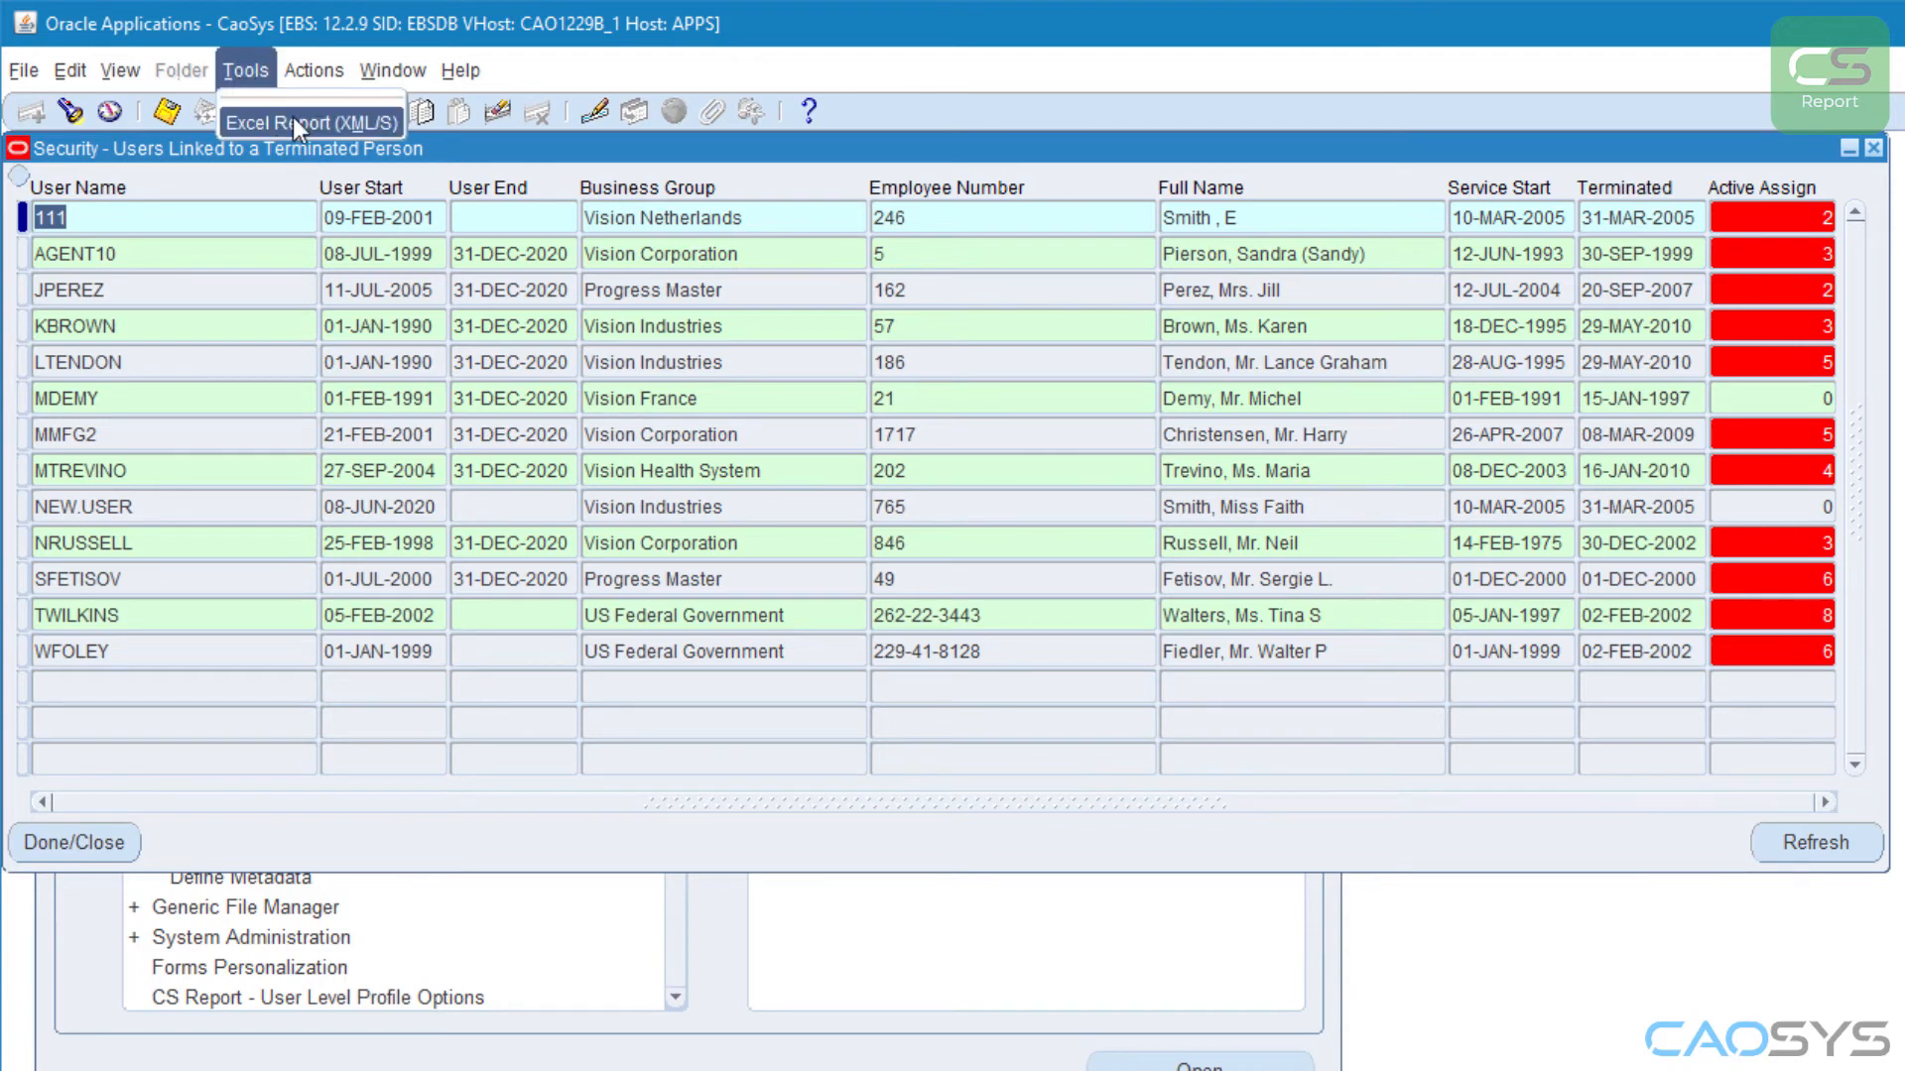
left_click(1814, 168)
left_click(1873, 149)
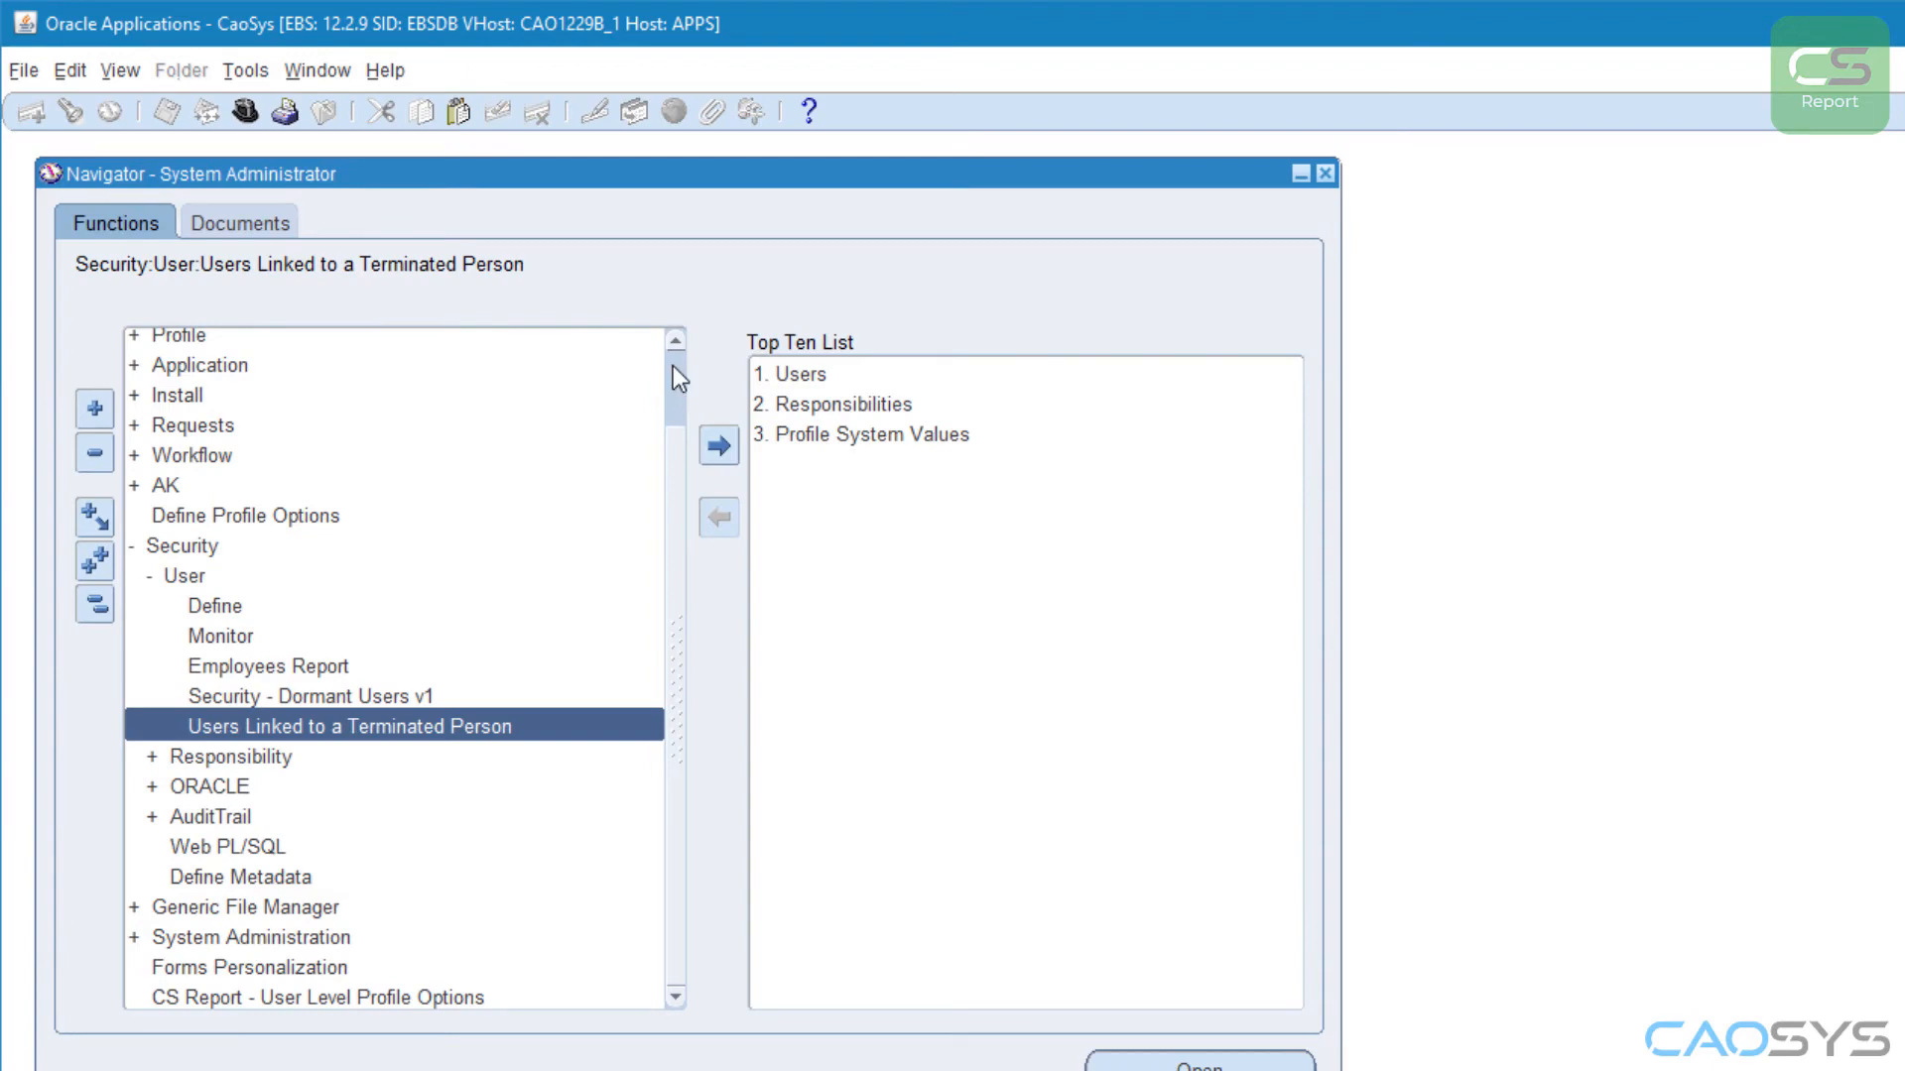
Step: Open the Requests function under Concurrent in the Navigator
scroll(636, 387, "up", 1)
double_click(163, 373)
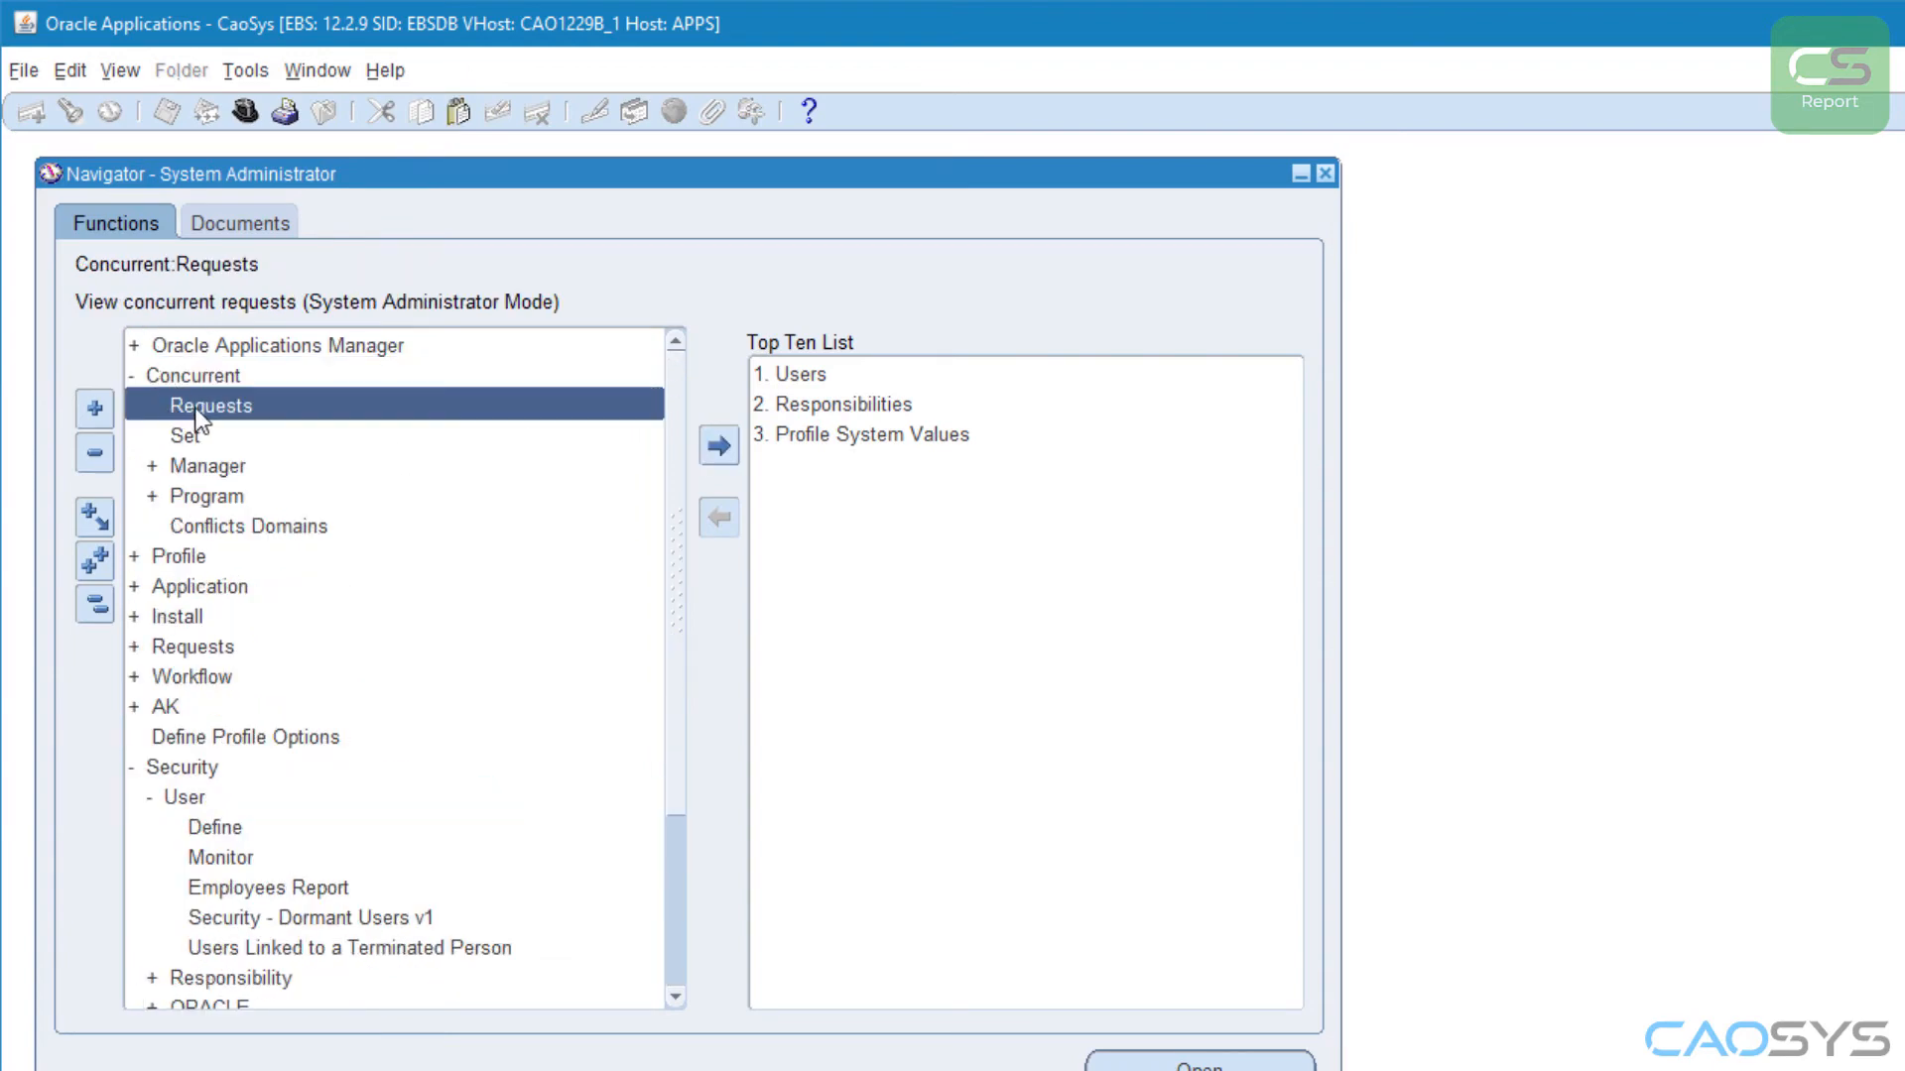
double_click(198, 409)
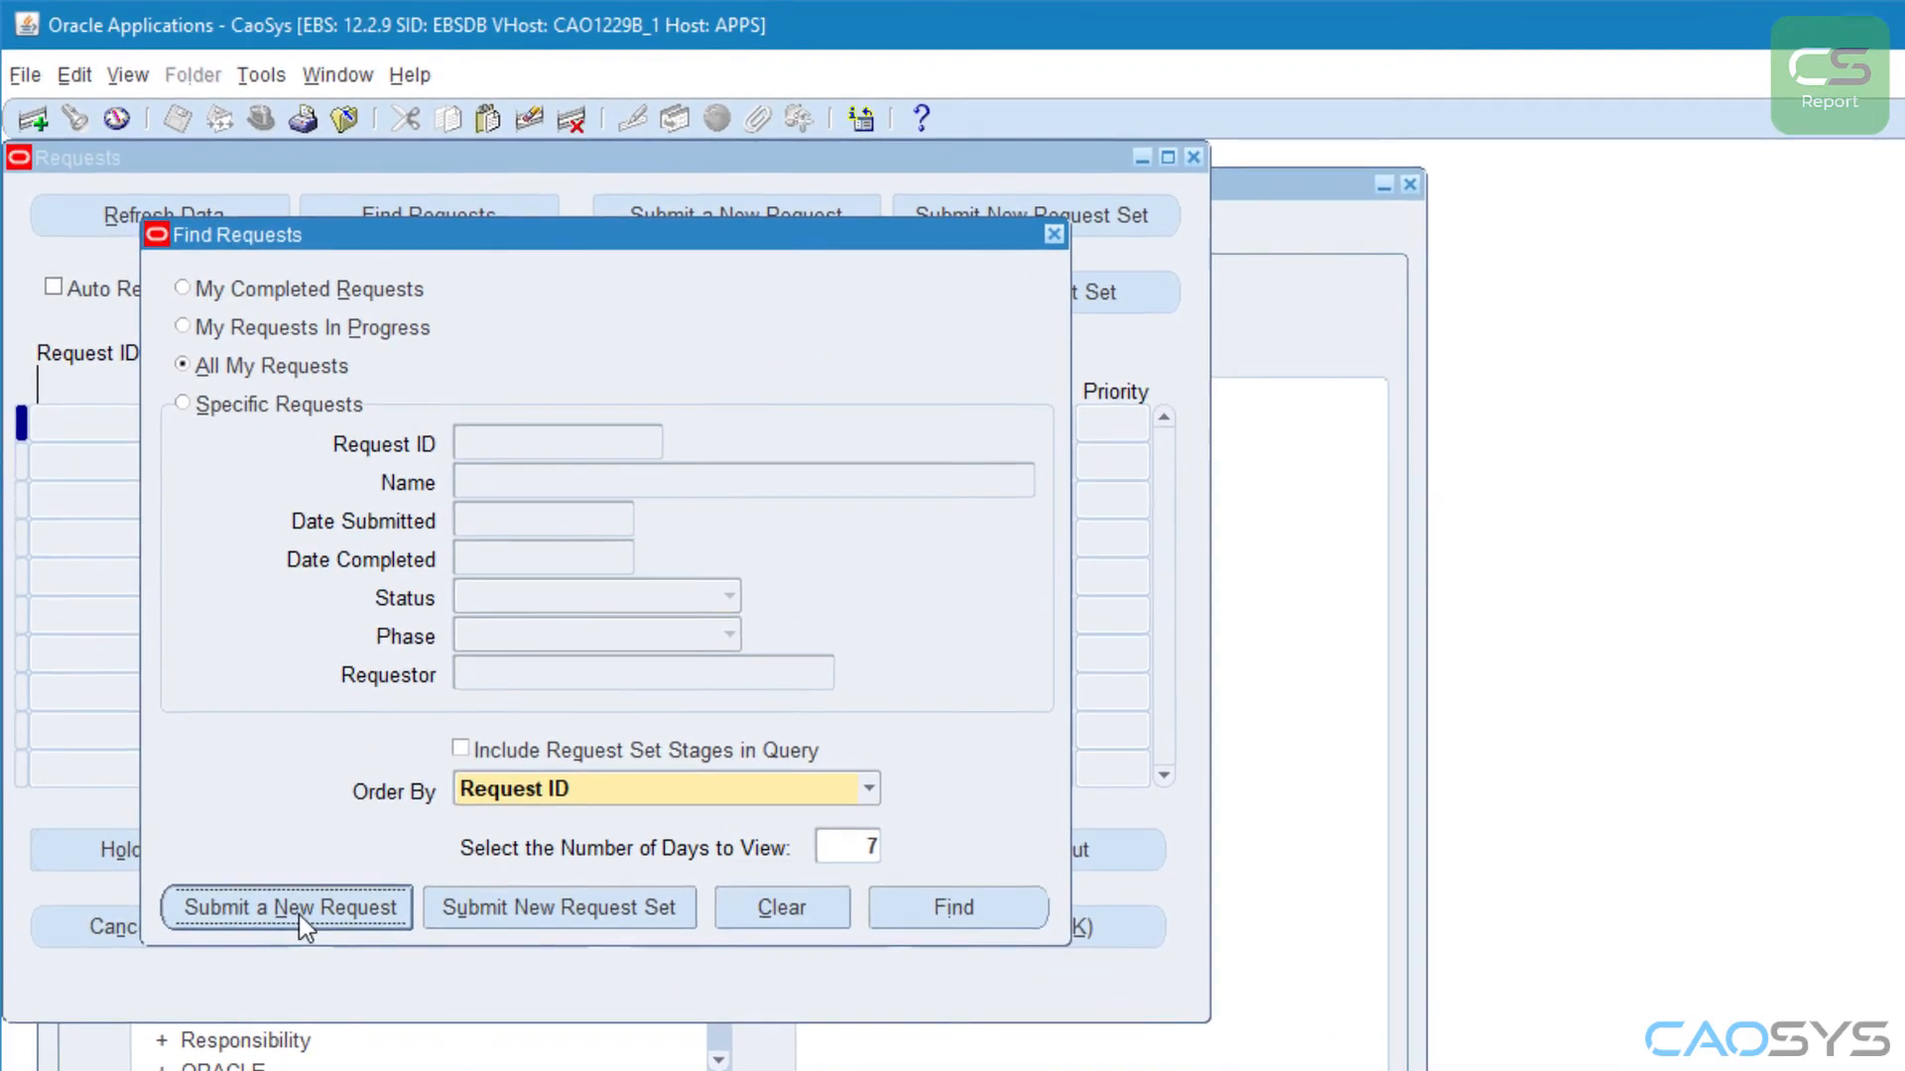
Step: Start a new request and choose "CS Report - Security - Users Linked to a Terminated Person" as its program
left_click(299, 915)
type("cs")
key("Tab")
key("Down")
key("Down")
key("Down")
key("Down")
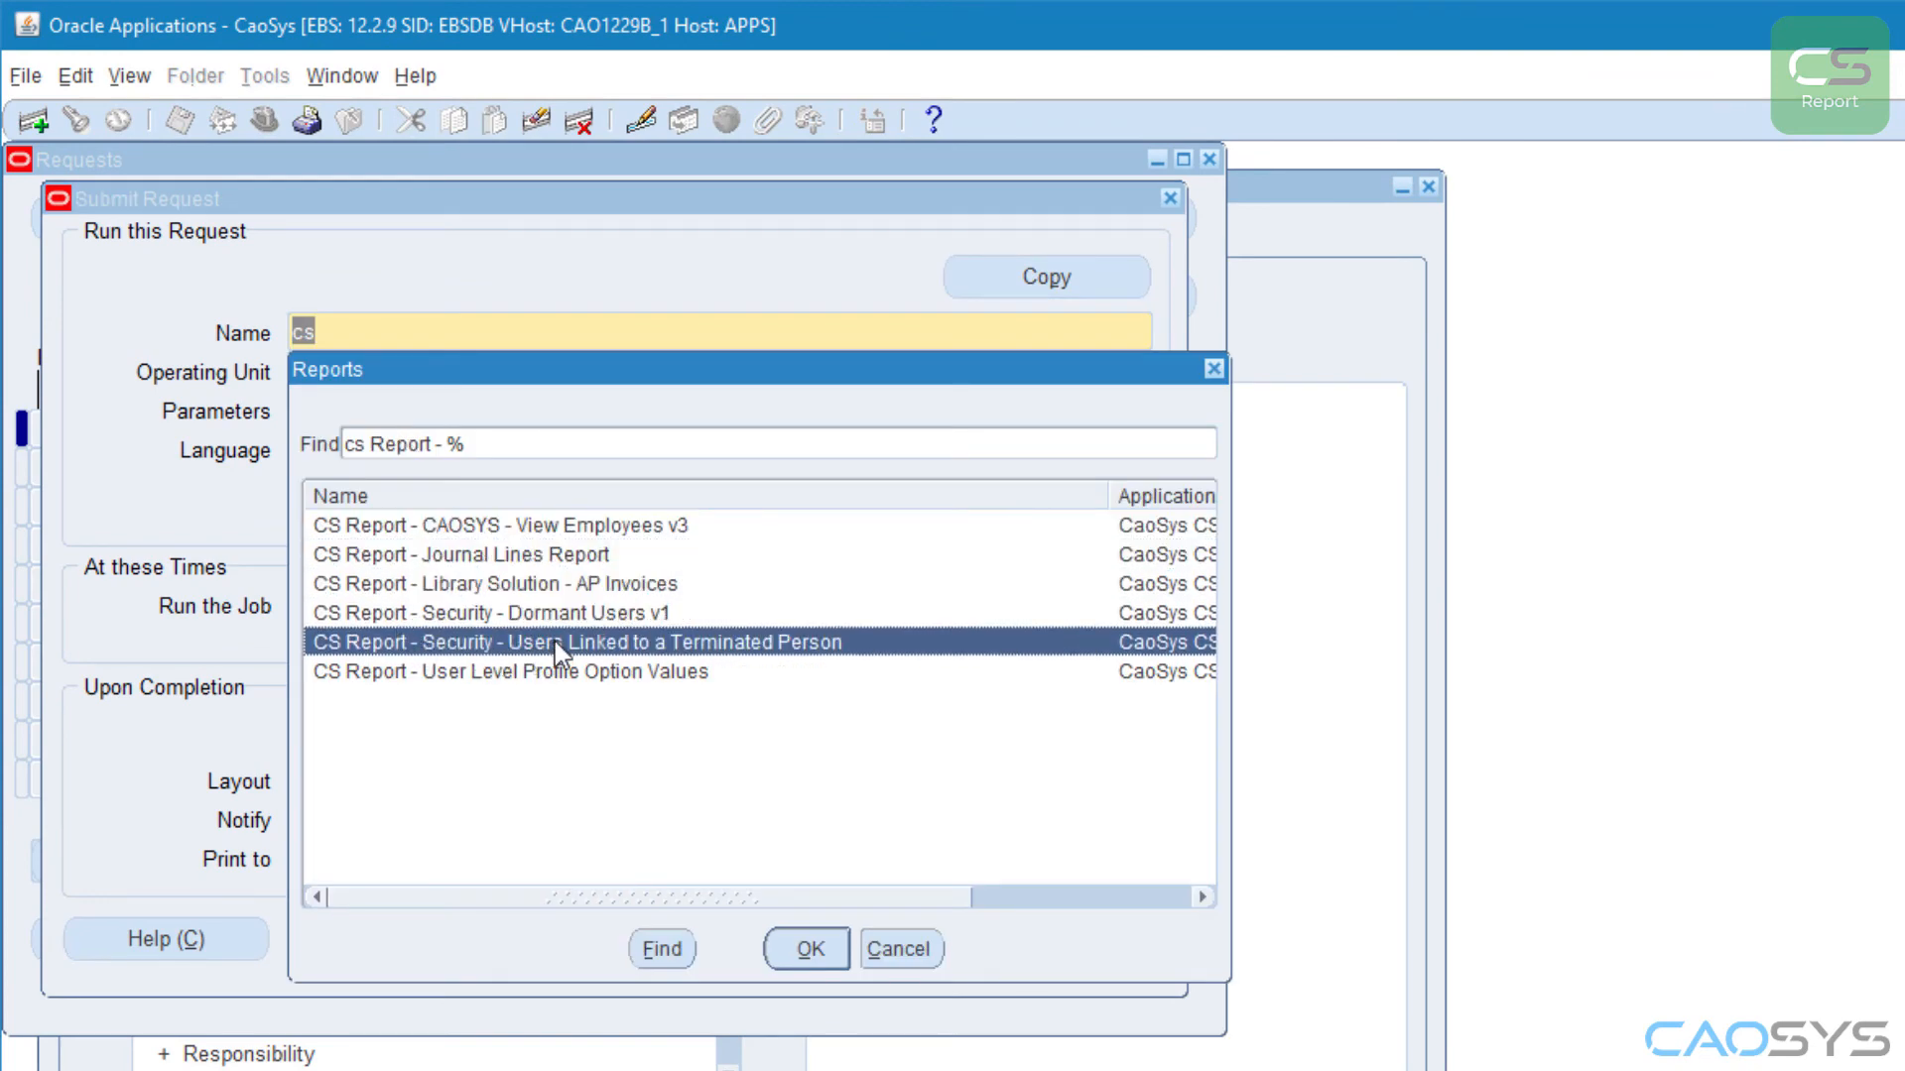
left_click(808, 947)
Step: Submit the report request, decline submitting another one, and refresh the request list
left_click(807, 943)
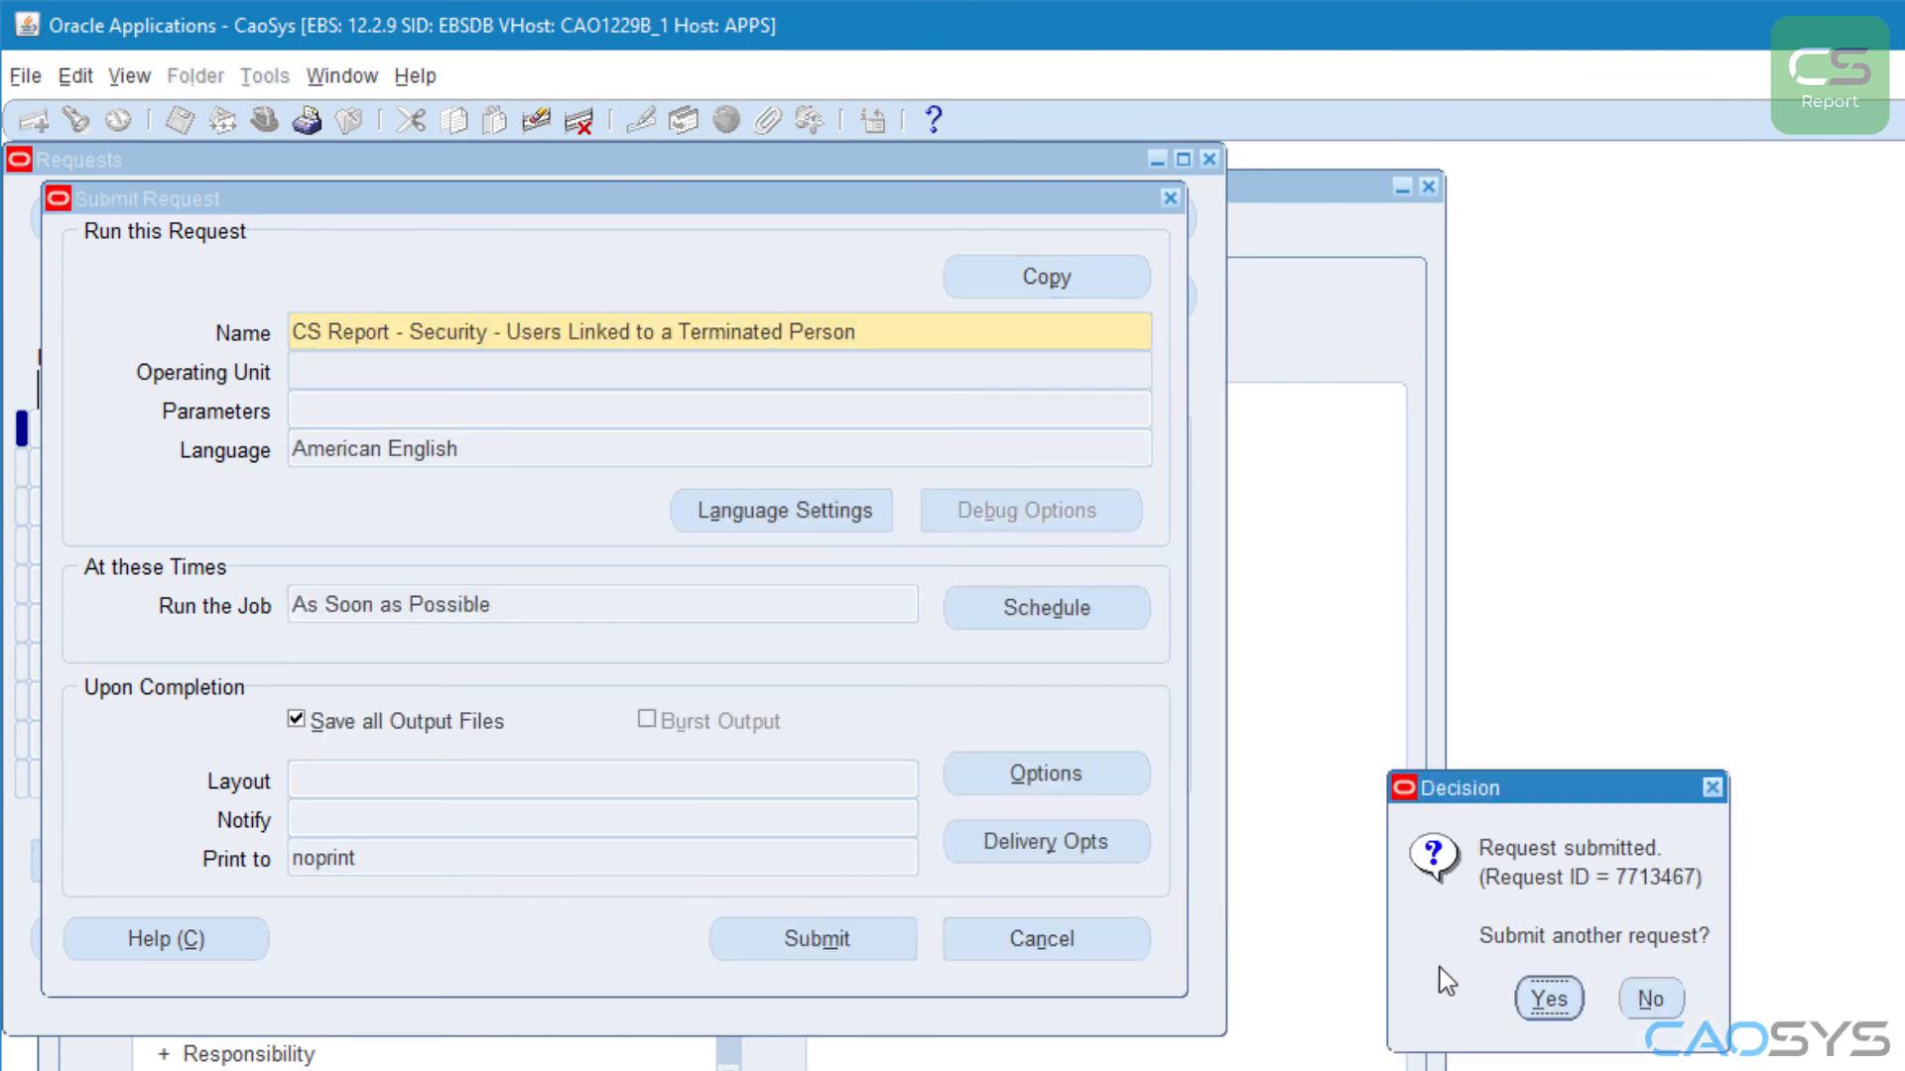
left_click(1676, 994)
key("Return")
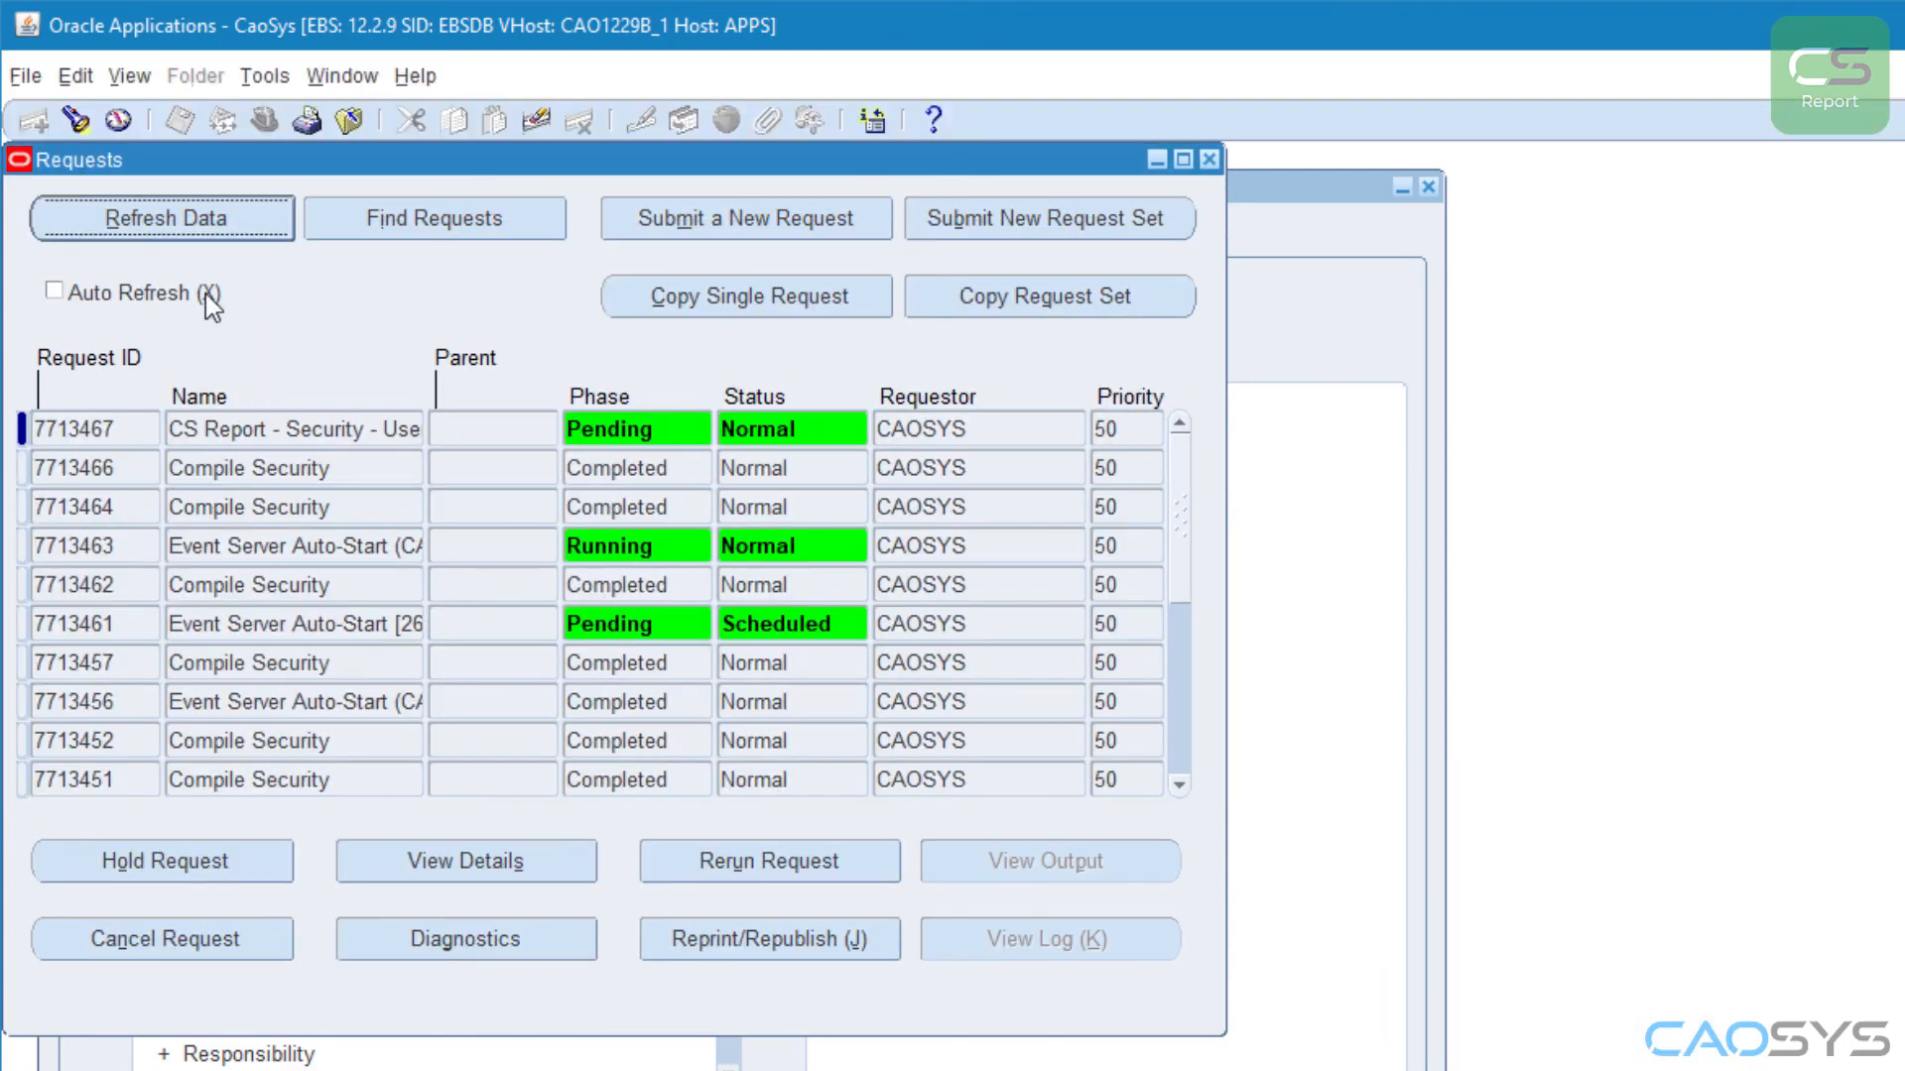
left_click(193, 224)
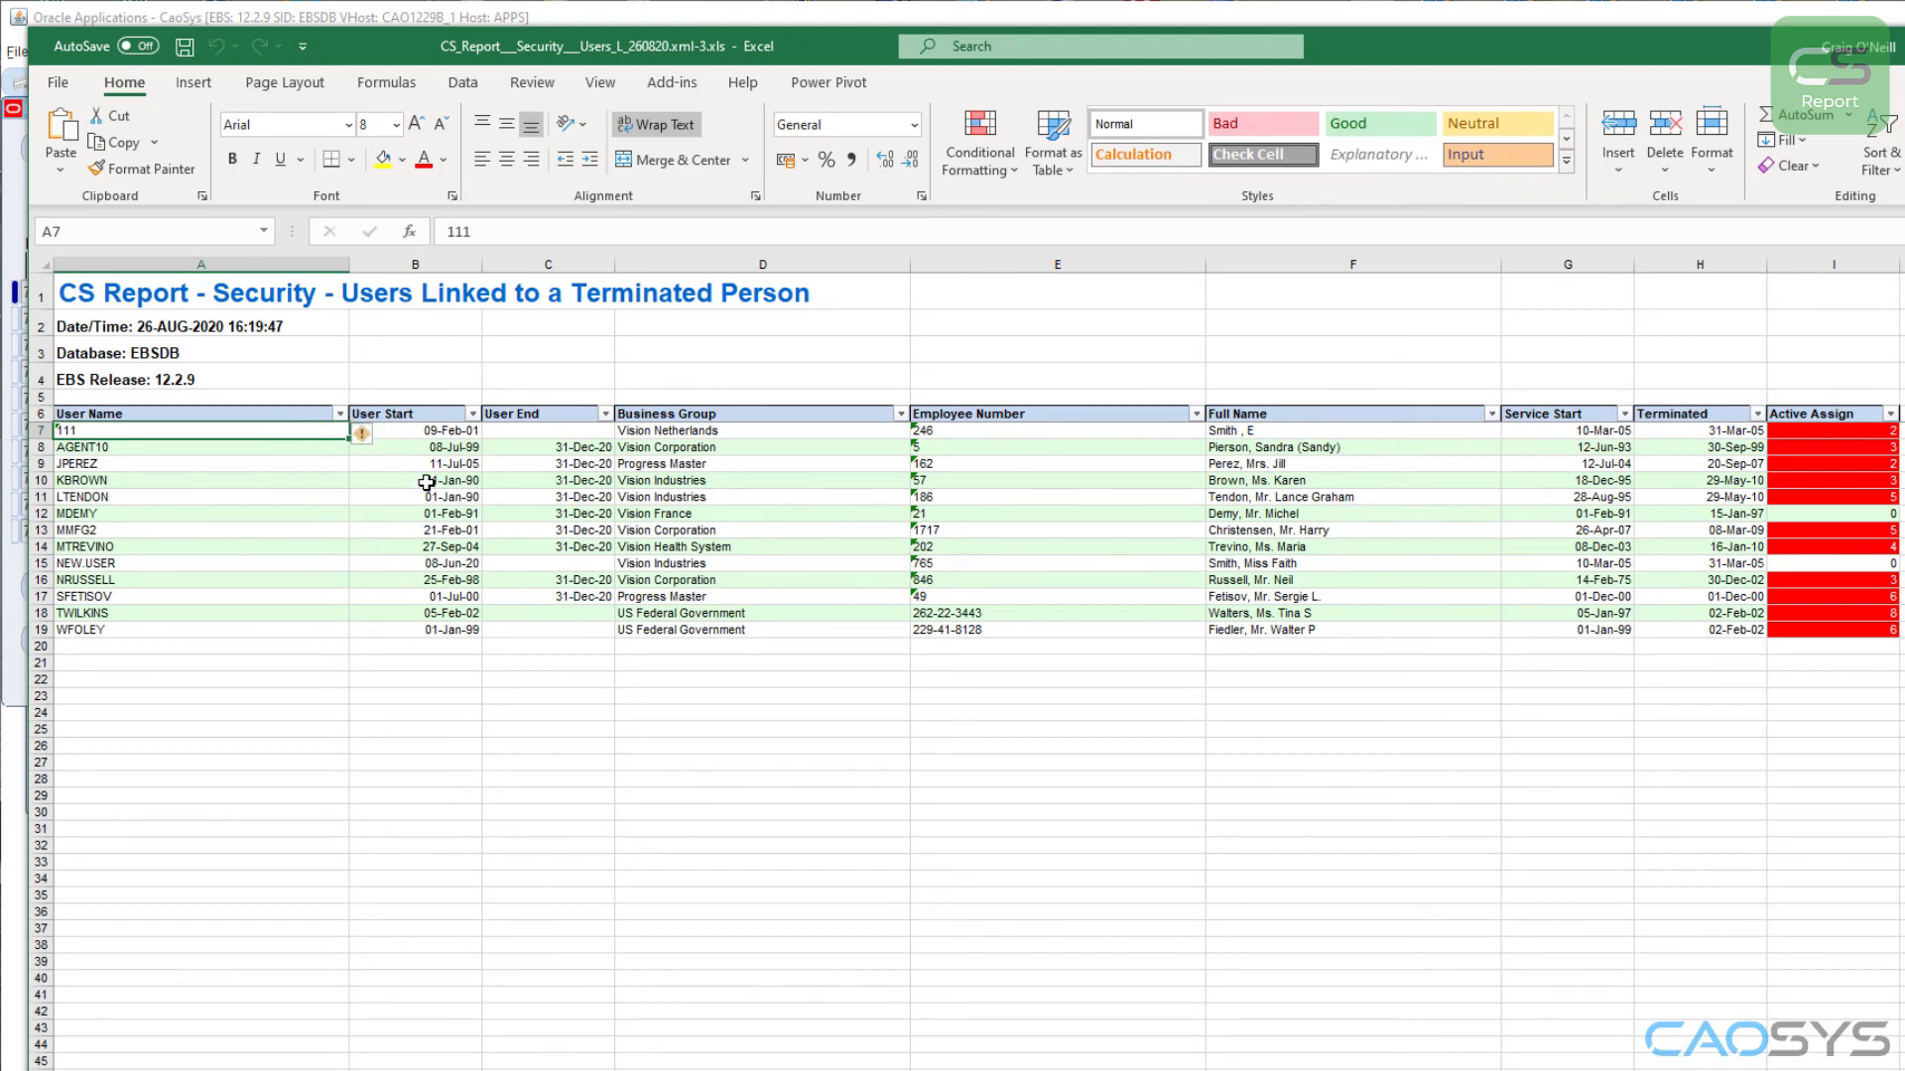
Step: Examine the report's output workbook in Excel, checking the date columns and the Active Assign highlighting
left_click(364, 514)
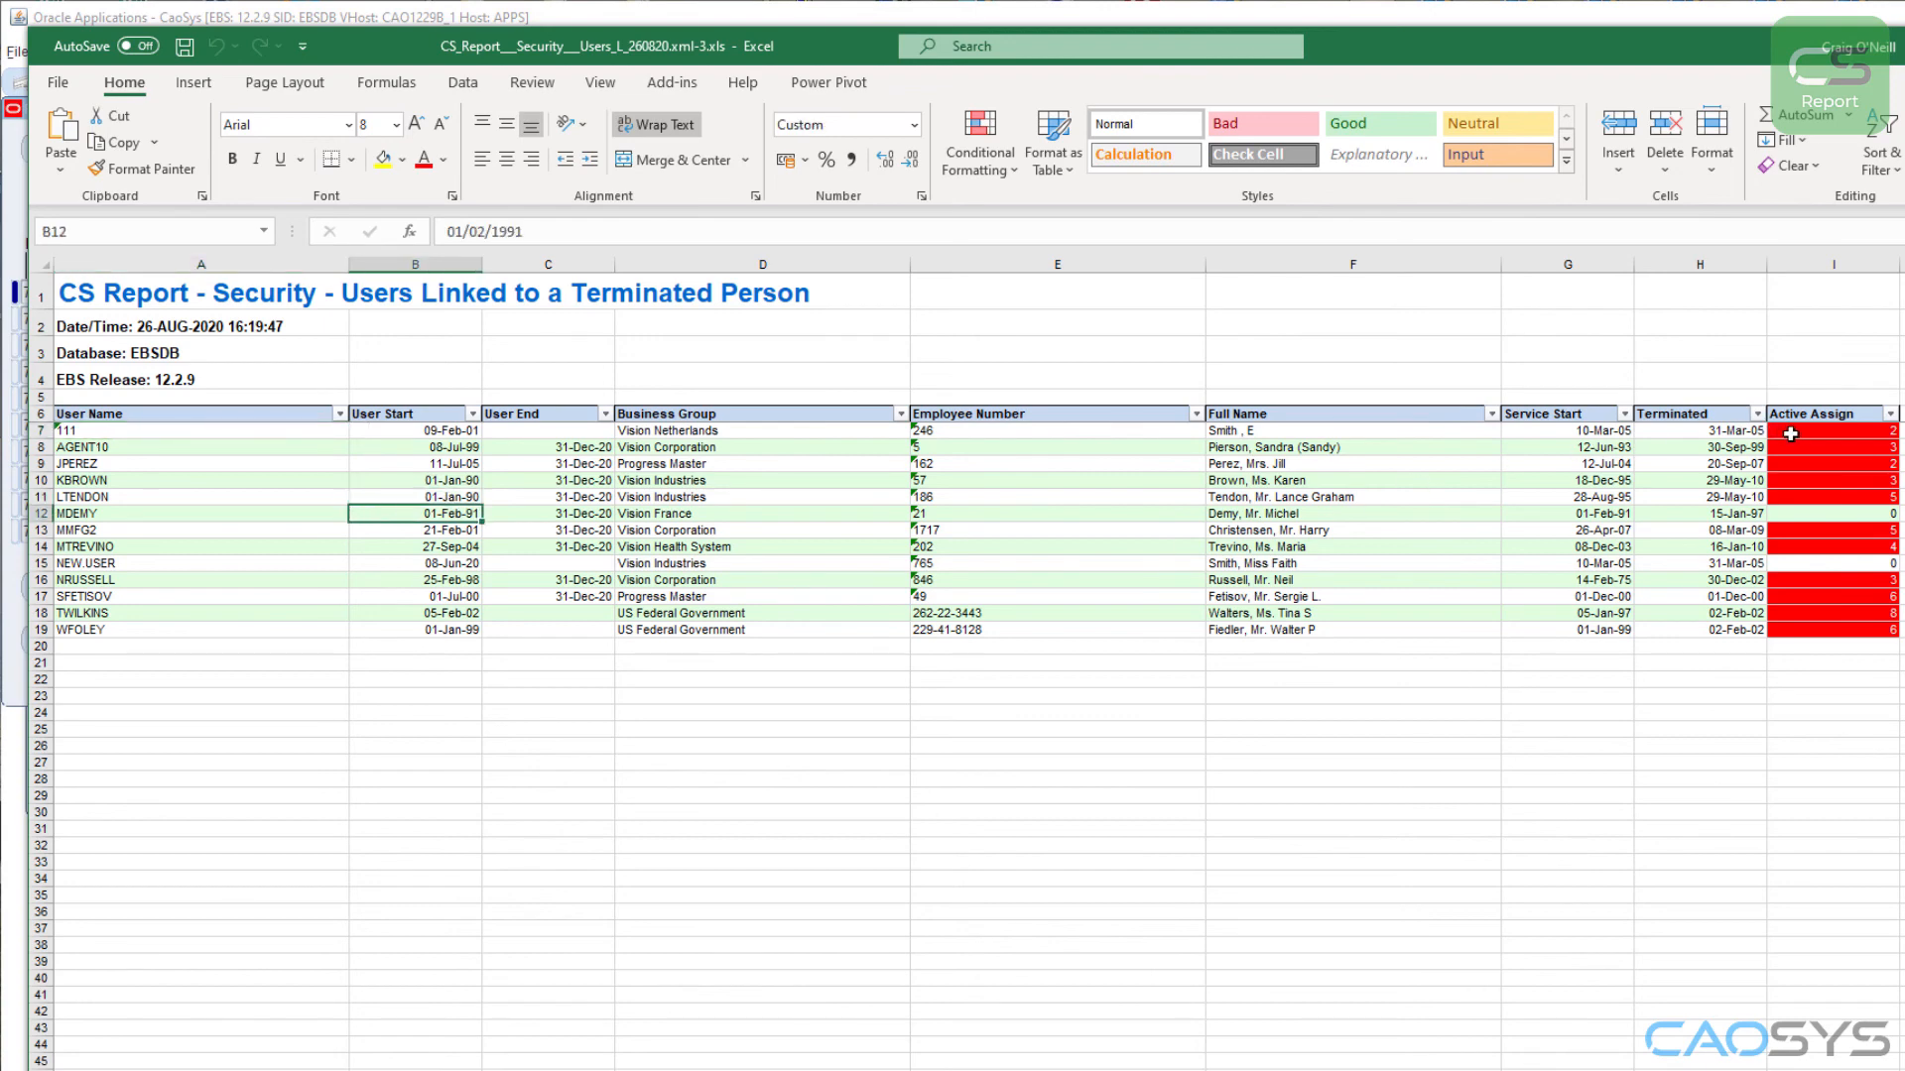
left_click_drag(1780, 430, 1816, 626)
left_click(1731, 582)
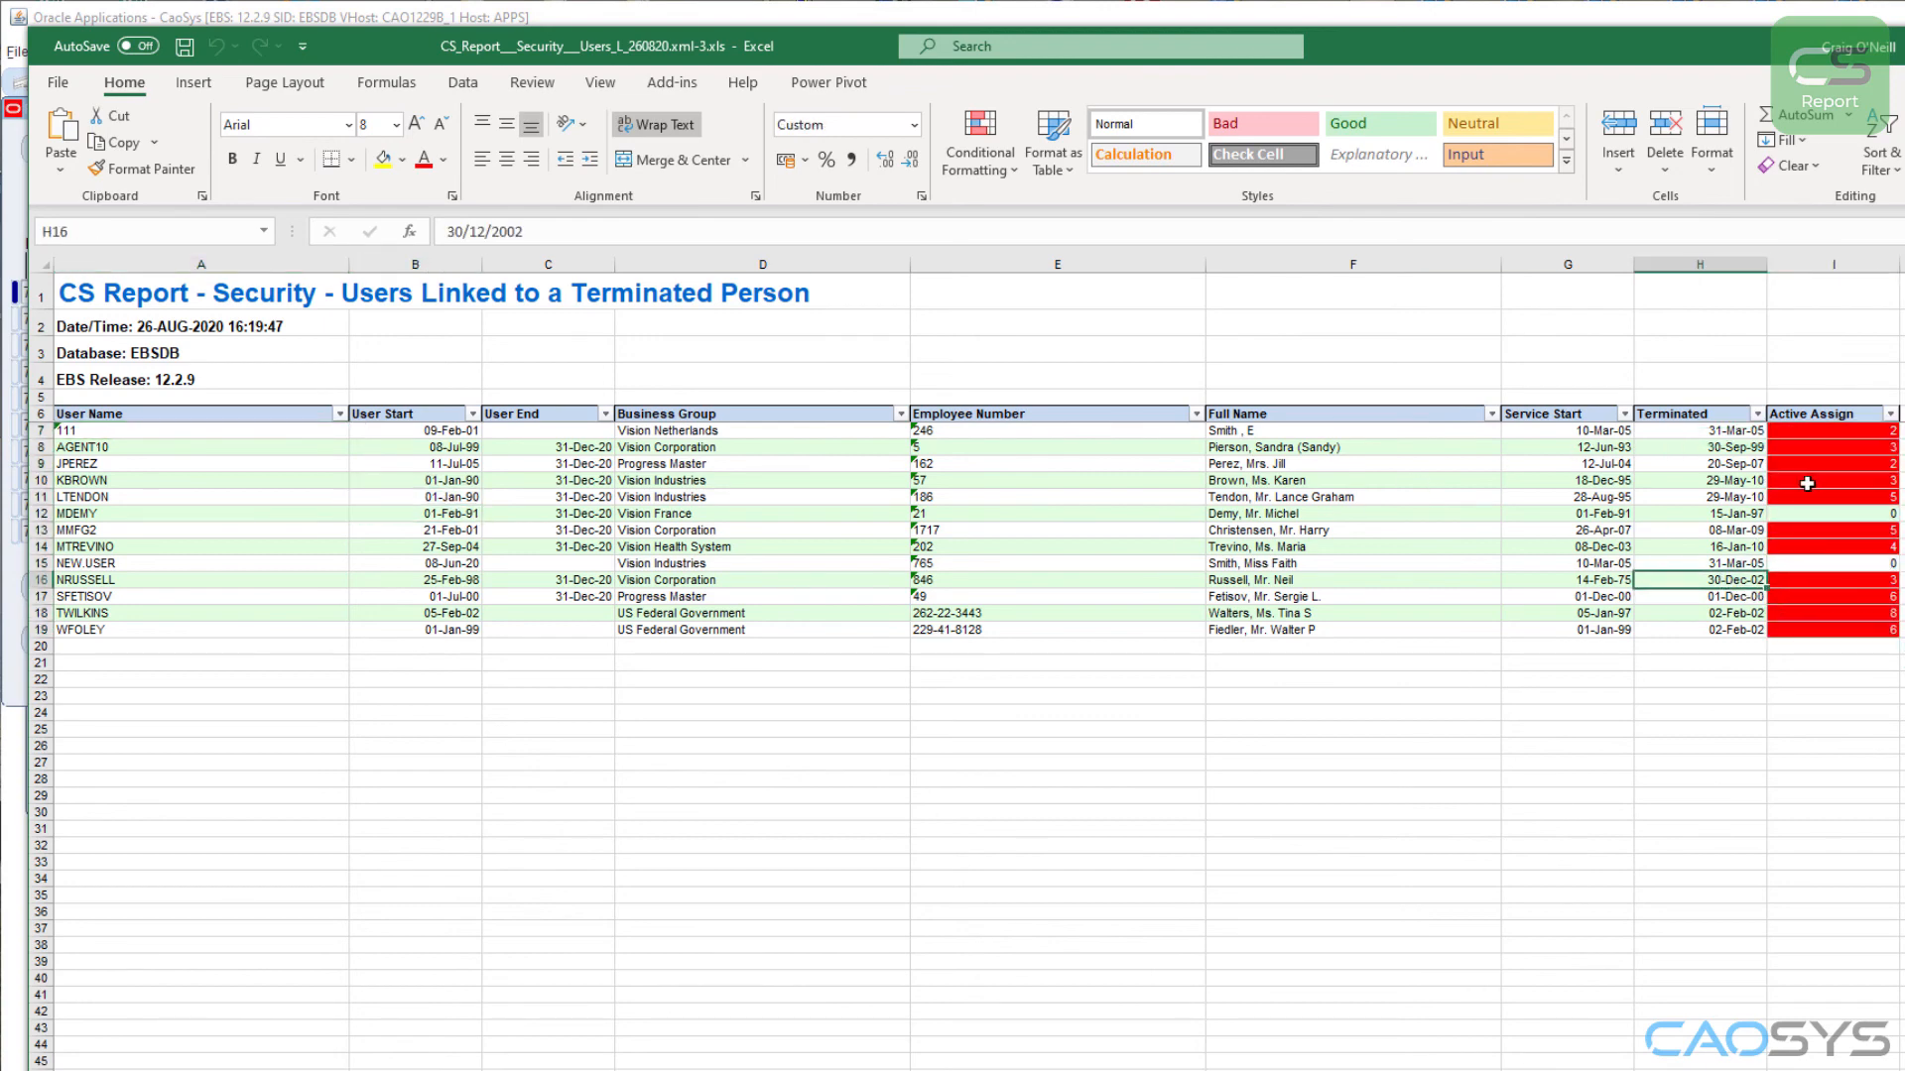